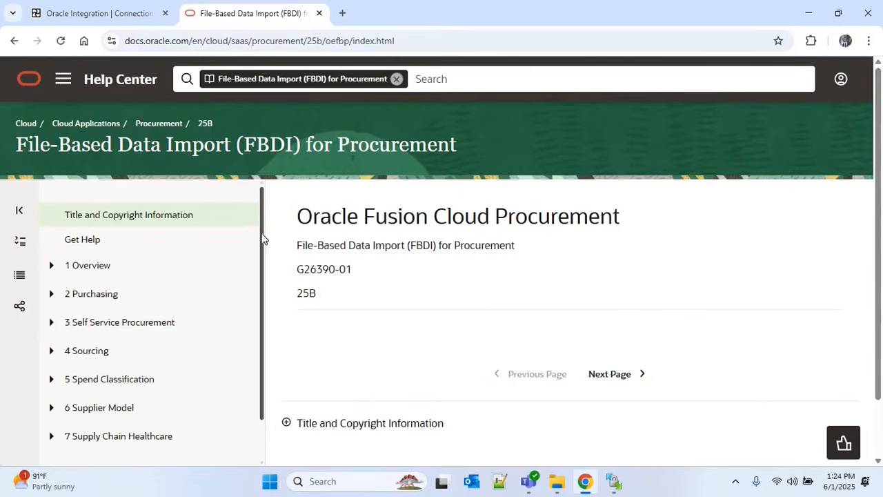
From the 6 Supplier Model > Import Suppliers topic, download SupplierImportTemplate.xlsm
left_click(54, 412)
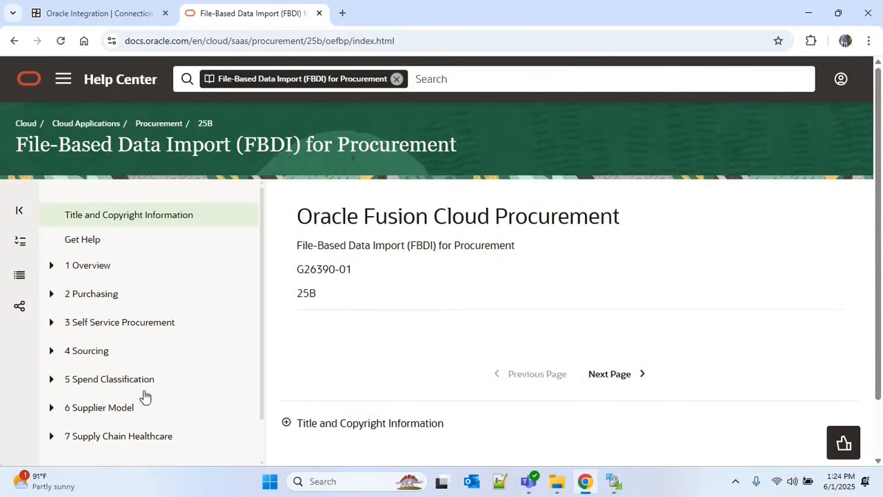
scroll(261, 312, "down", 2)
scroll(261, 312, "down", 3)
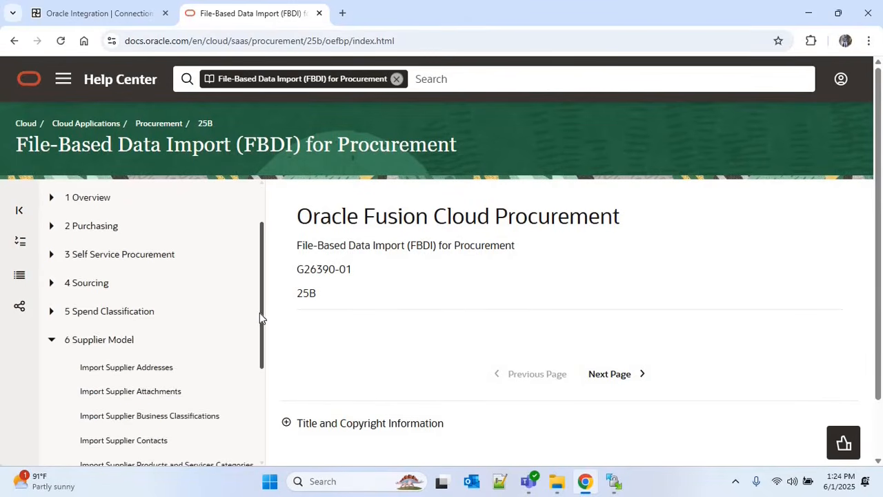
scroll(258, 352, "down", 2)
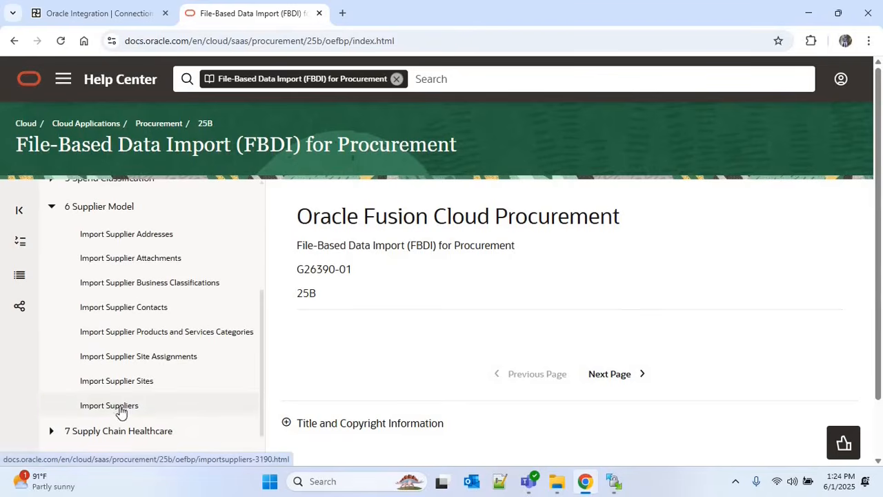
left_click(120, 409)
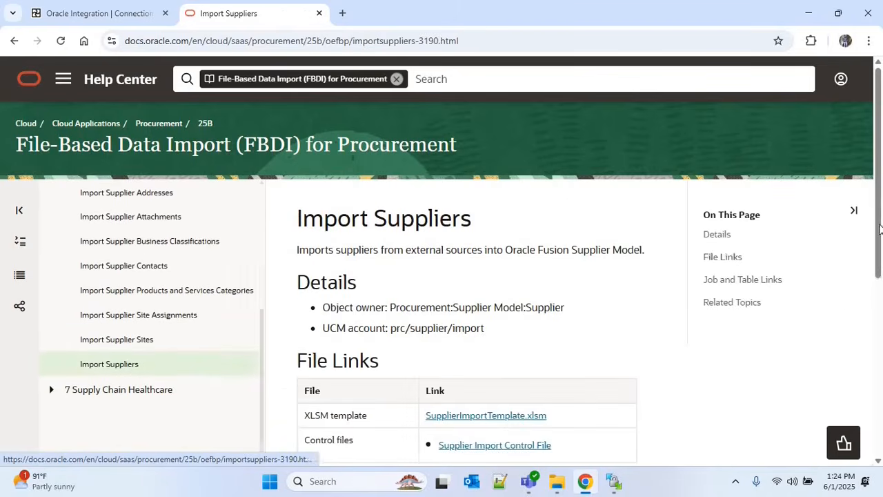
scroll(875, 302, "down", 1)
scroll(874, 302, "down", 1)
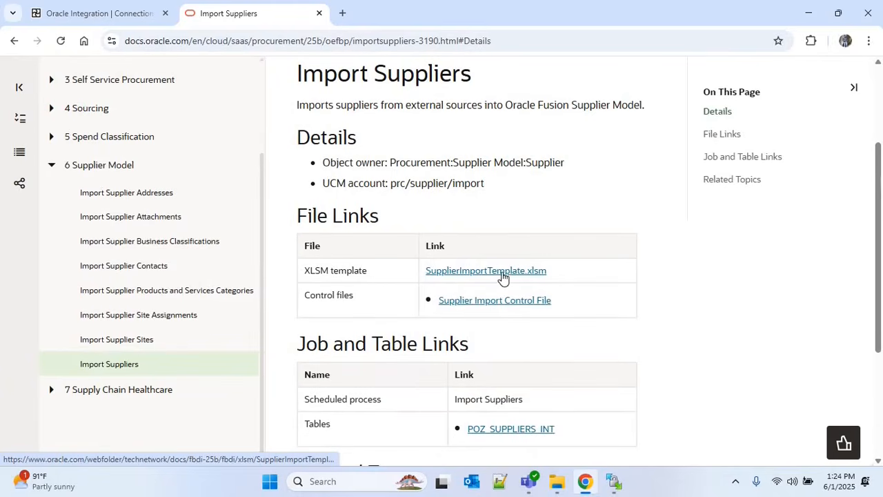
left_click(502, 276)
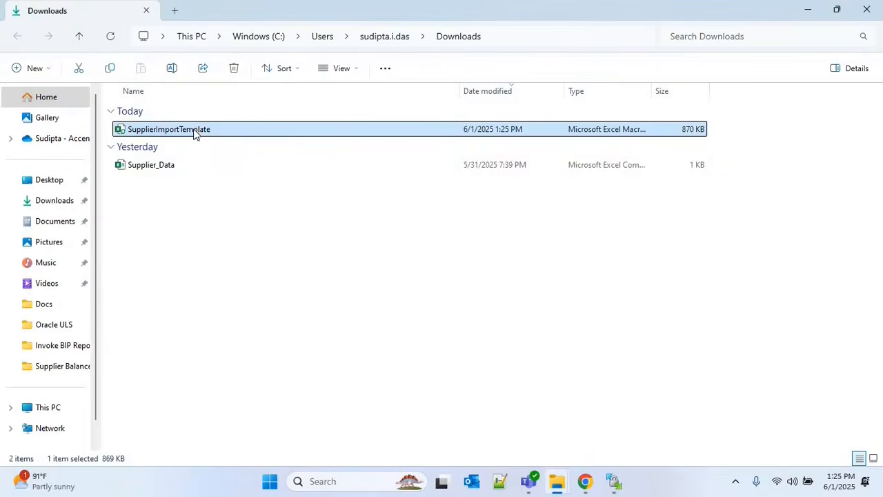
Tick Unblock in SupplierImportTemplate.xlsm's Properties and apply it
right_click(195, 133)
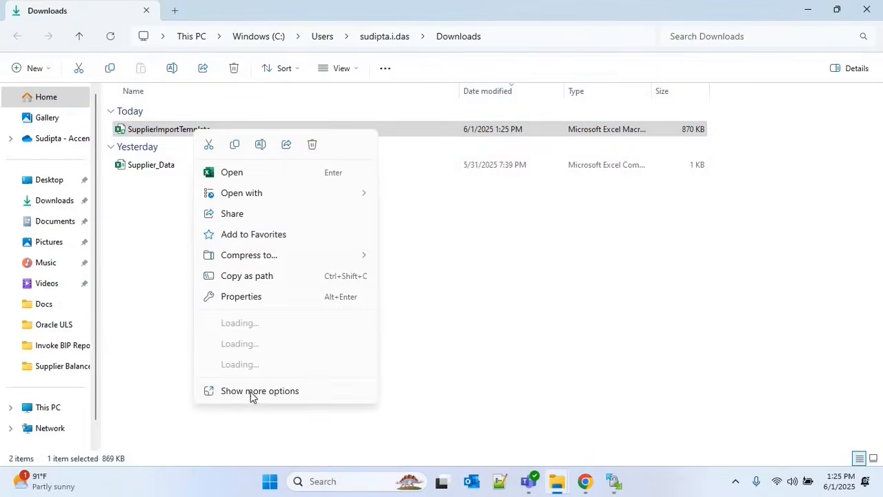
left_click(252, 395)
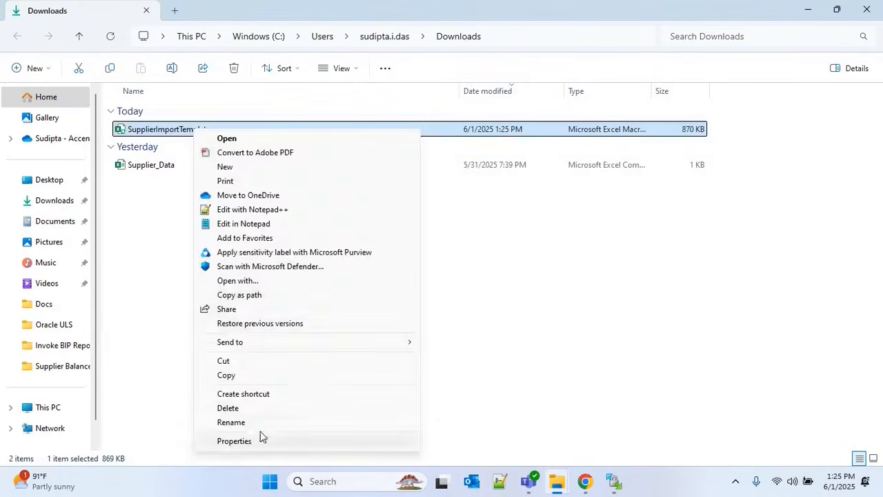
left_click(260, 438)
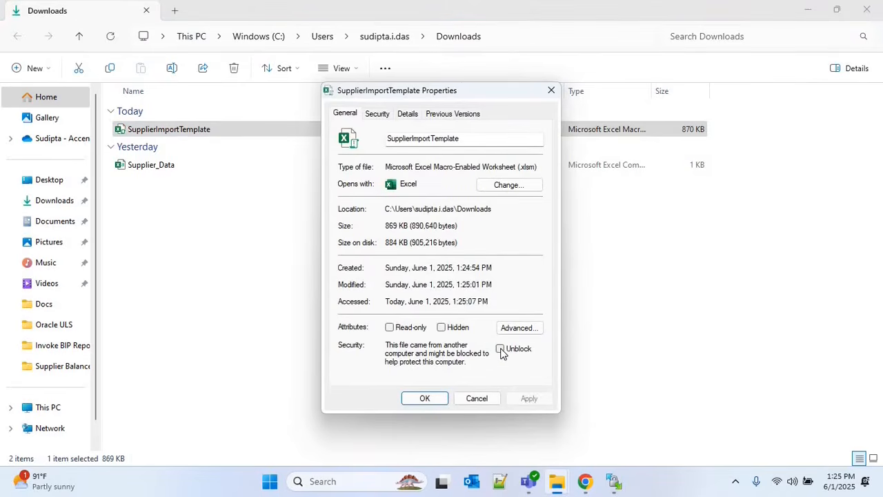
left_click(500, 350)
left_click(511, 398)
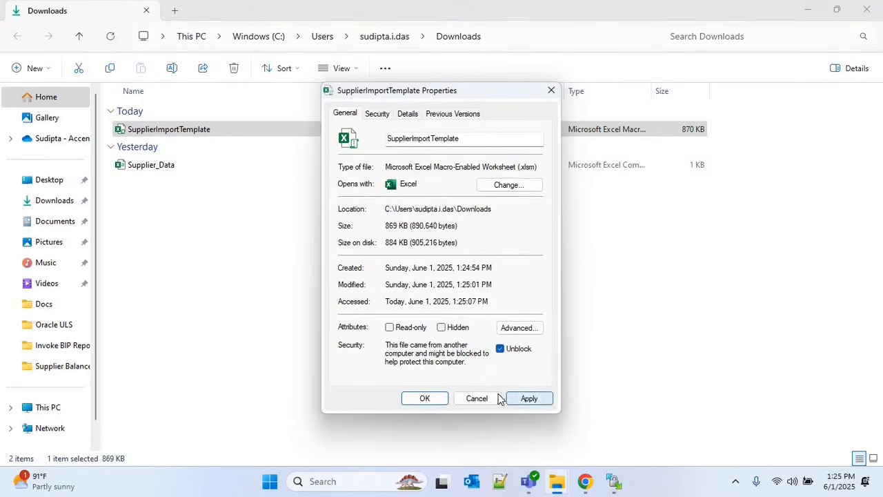
left_click(424, 400)
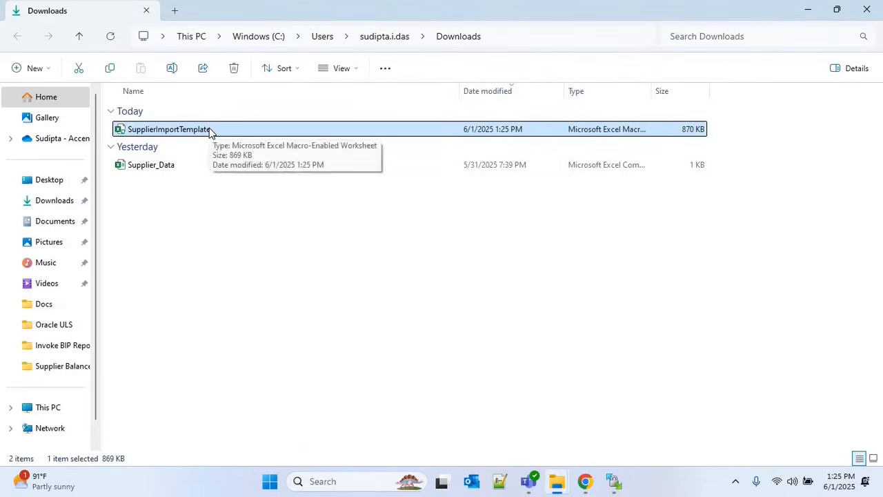
Open SupplierImportTemplate in Excel on the POZ_SUPPLIERS_INT sheet
double_click(210, 131)
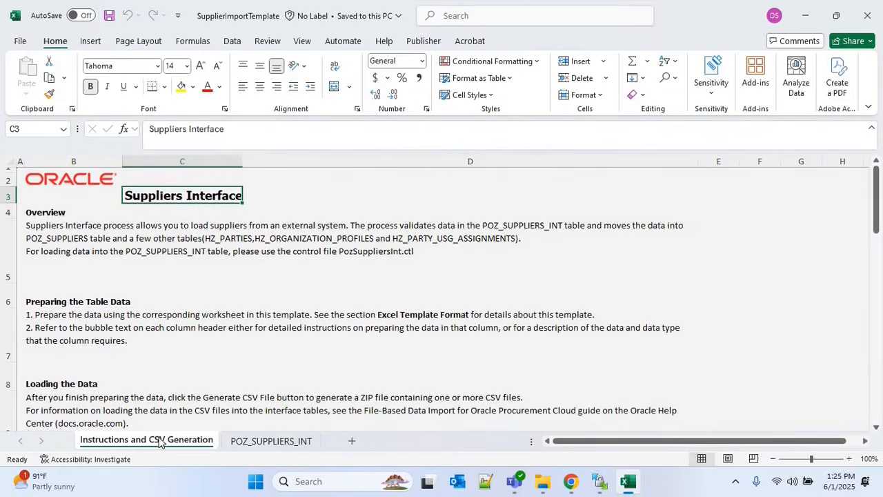
left_click_drag(872, 208, 878, 253)
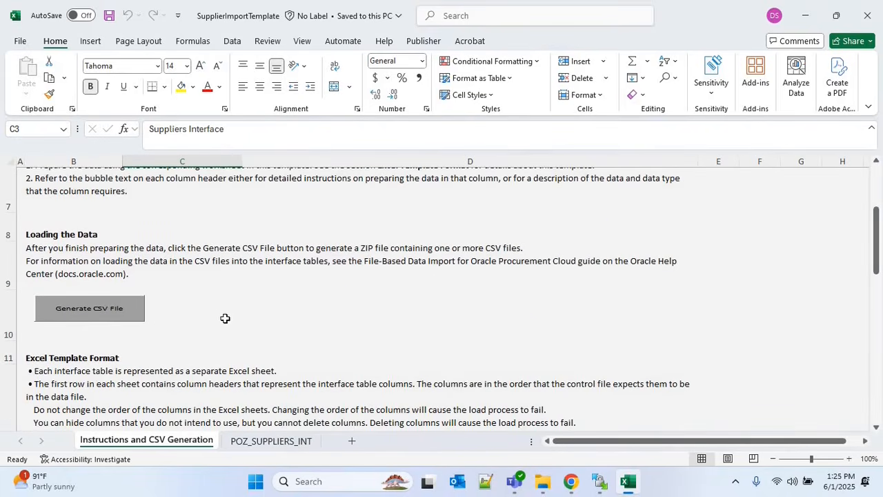
left_click(269, 442)
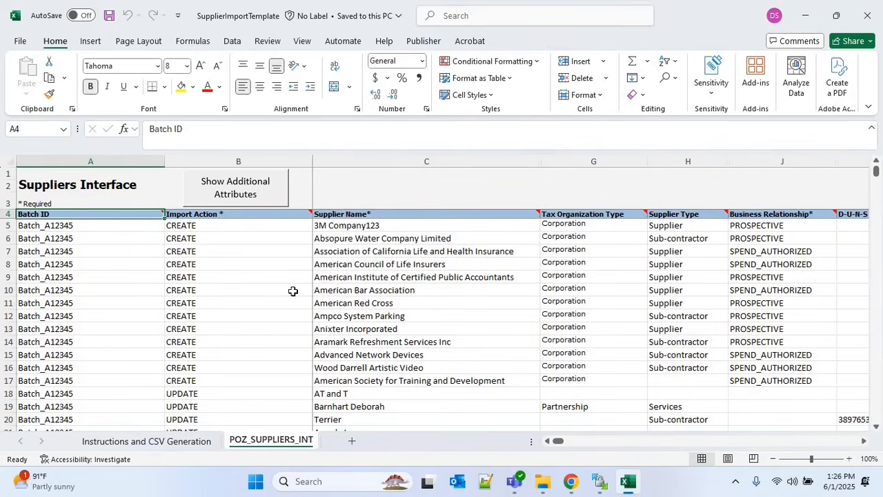
Delete all sample supplier data from A5 onward, keeping the header rows
left_click(62, 227)
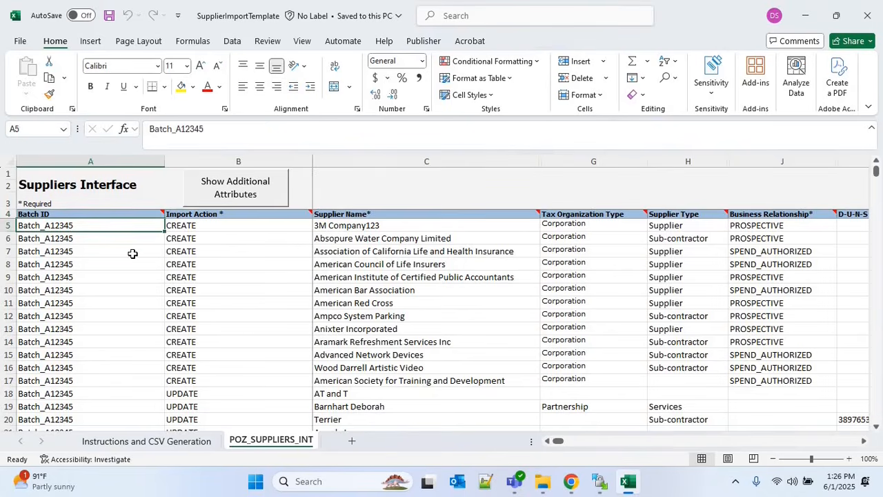
key("ctrl+shift+End")
key("ctrl+shift+Down")
key("Delete")
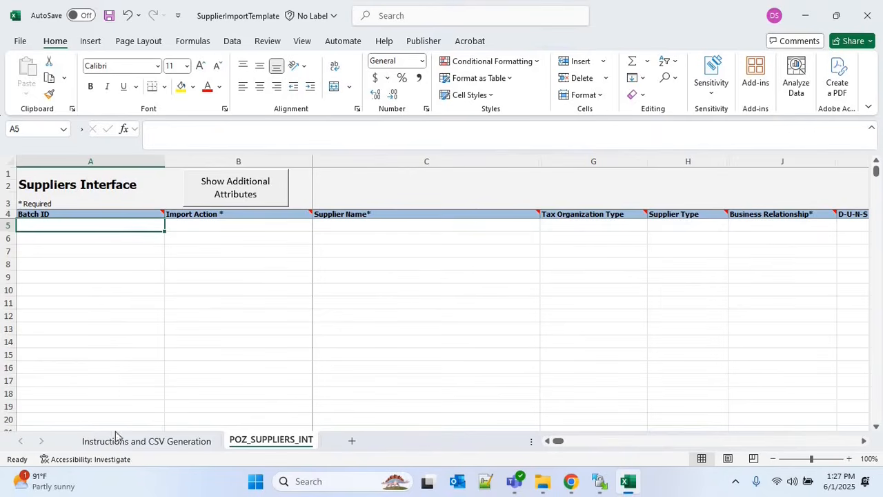
Copy the POZ_SUPPLIERS_INT column headers starting at Batch ID in A4
left_click(135, 442)
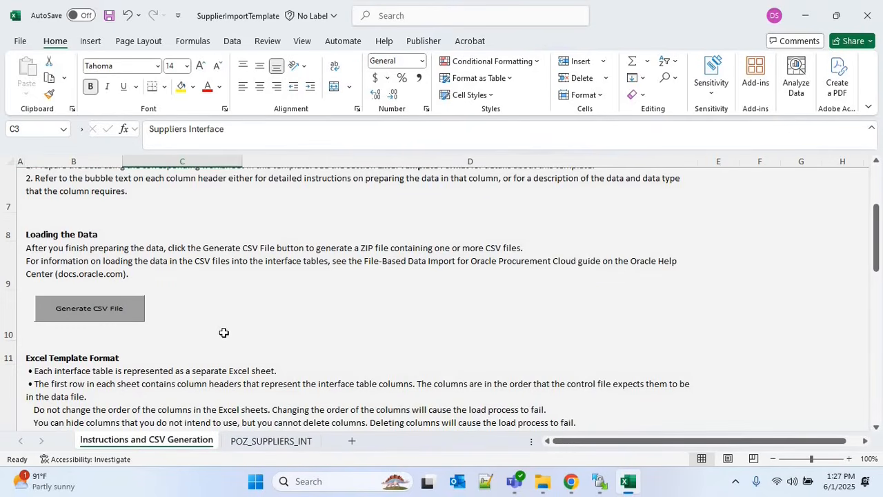
left_click(271, 441)
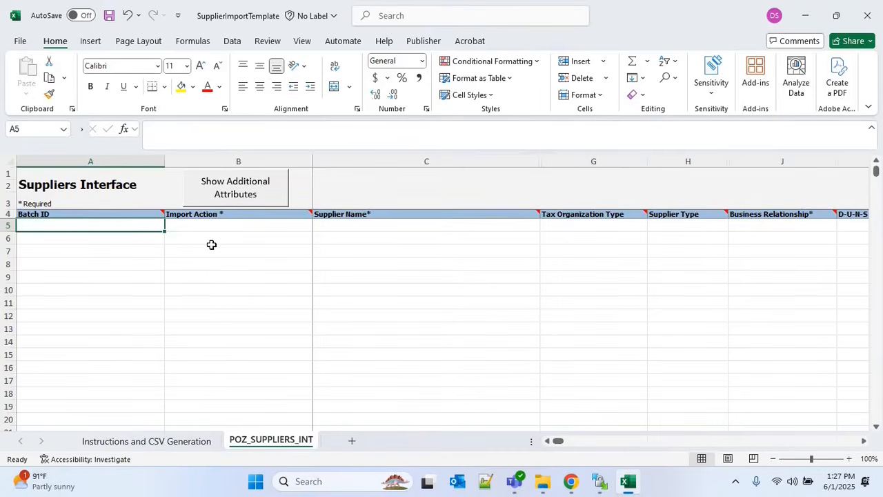
left_click(157, 442)
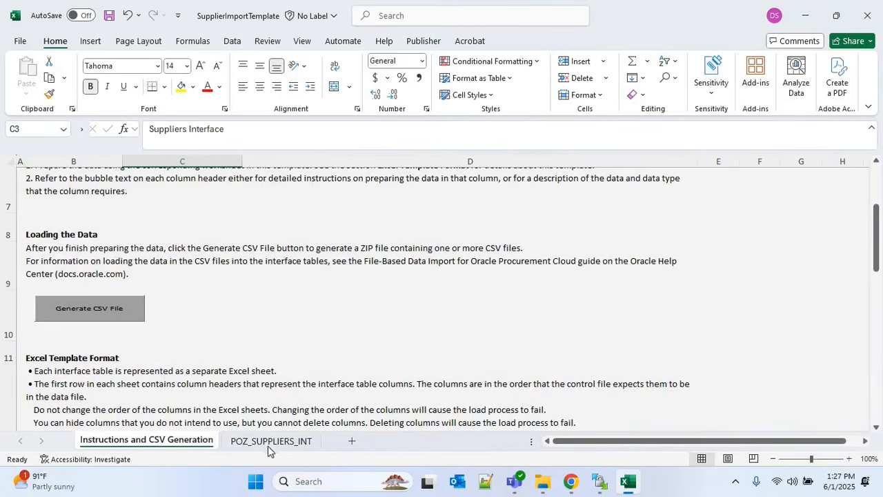
left_click(271, 441)
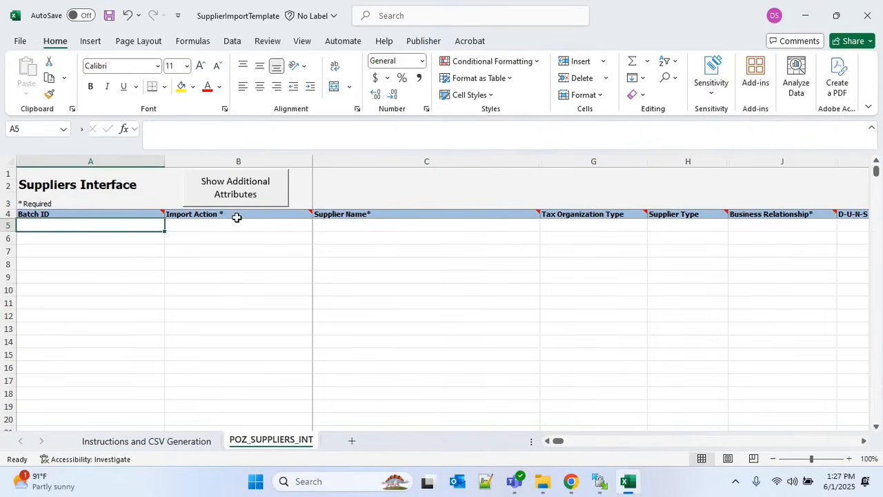
left_click(51, 215)
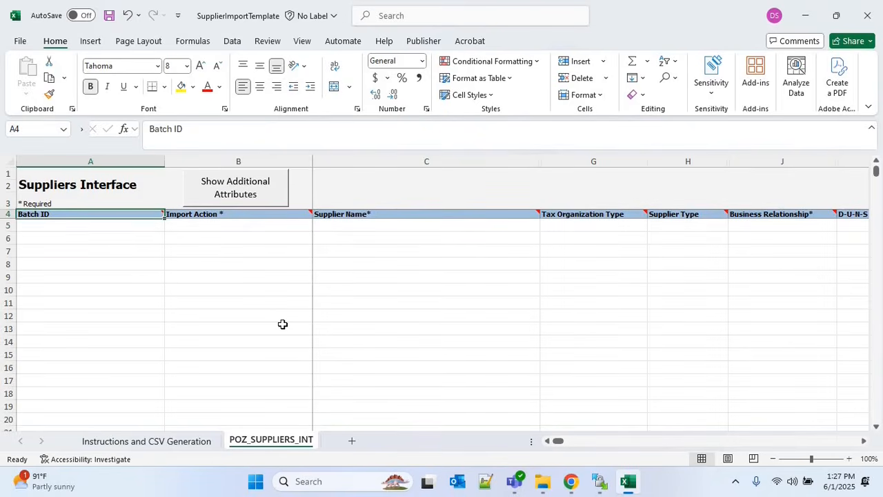
key("ctrl+shift+Right")
key("ctrl+c")
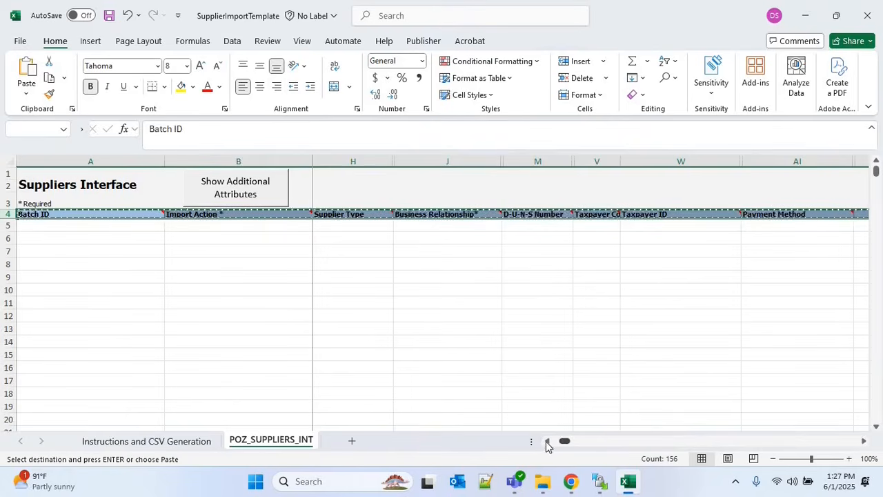
Paste the headers into row 5 and return to the Instructions and CSV Generation sheet
left_click(547, 440)
left_click(82, 223)
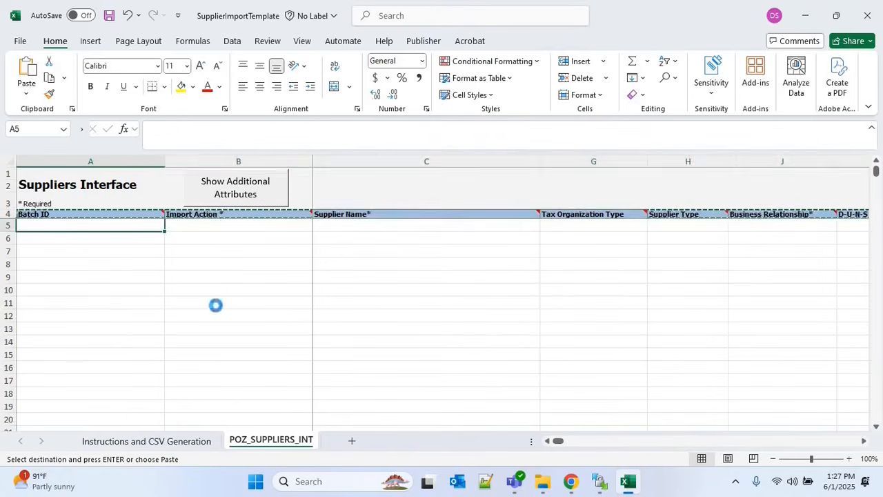
key("ctrl+v")
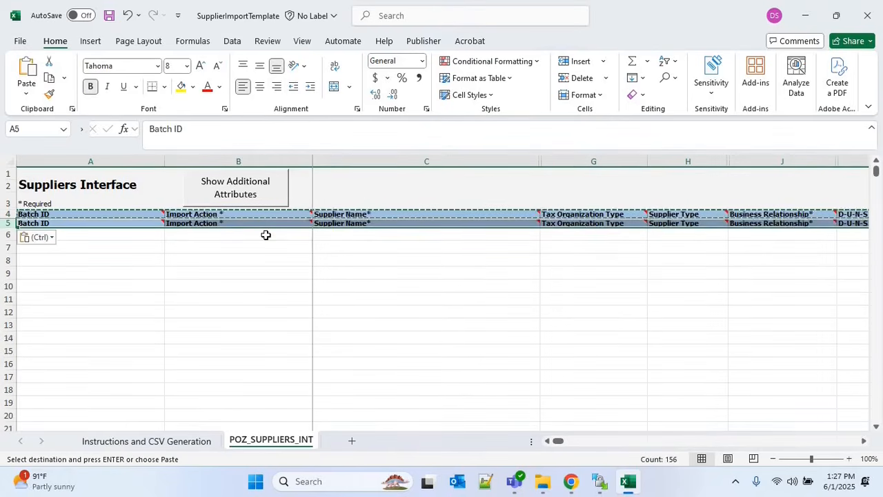
left_click(265, 236)
double_click(224, 223)
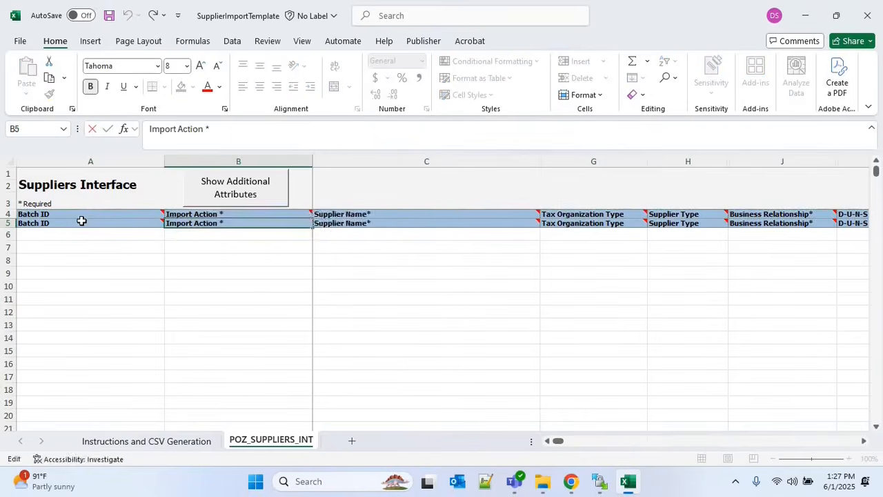
left_click(81, 222)
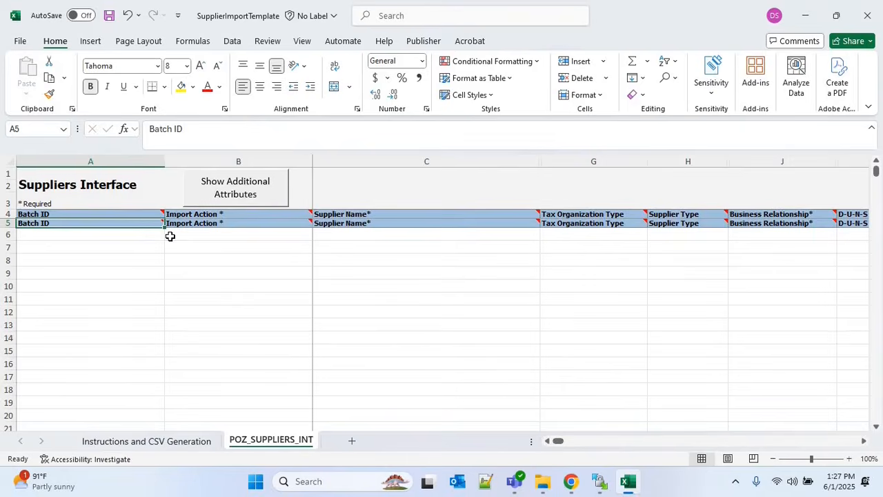
left_click(146, 440)
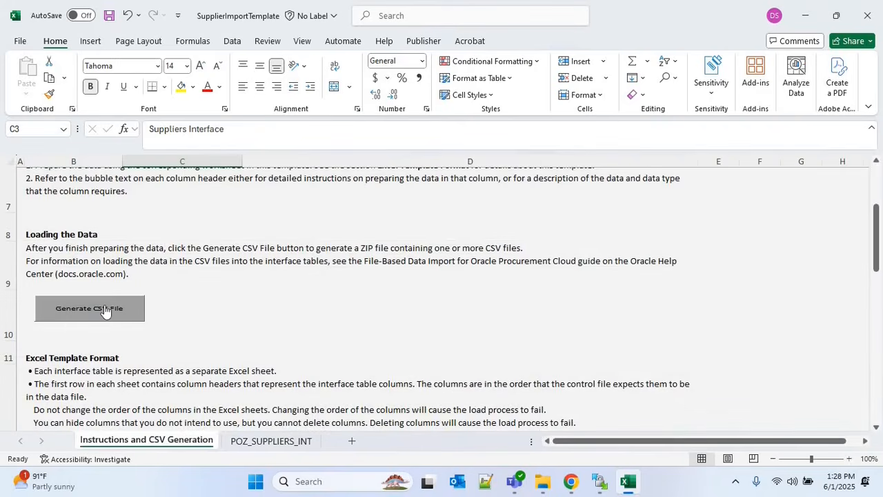
Generate the PozSuppliersInt CSV and ZIP files into Downloads and acknowledge the confirmation
left_click(104, 311)
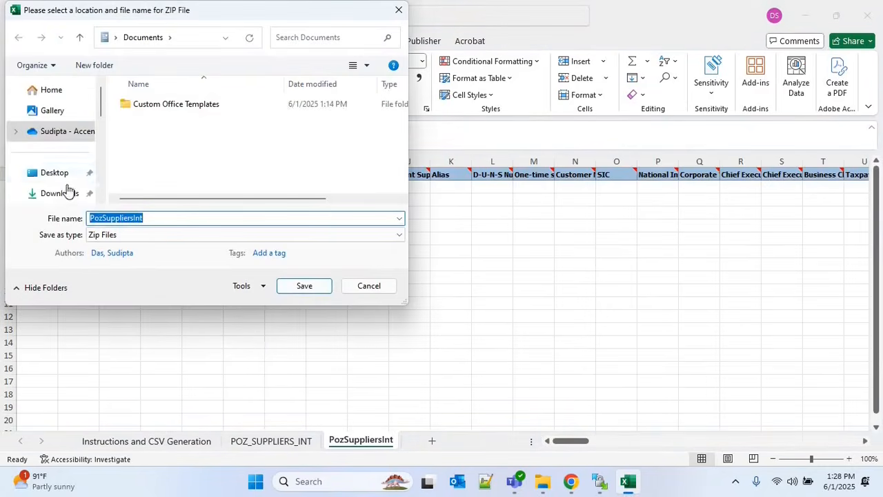
left_click(69, 197)
left_click(303, 286)
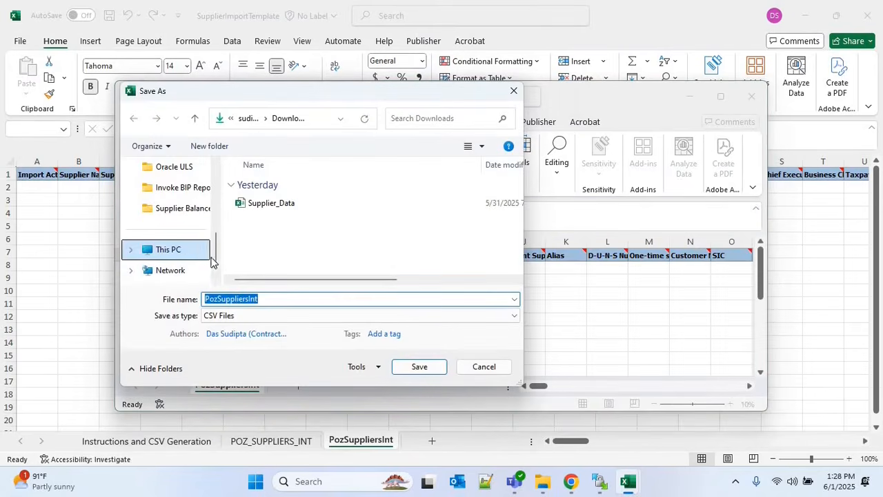
left_click_drag(215, 236, 216, 211)
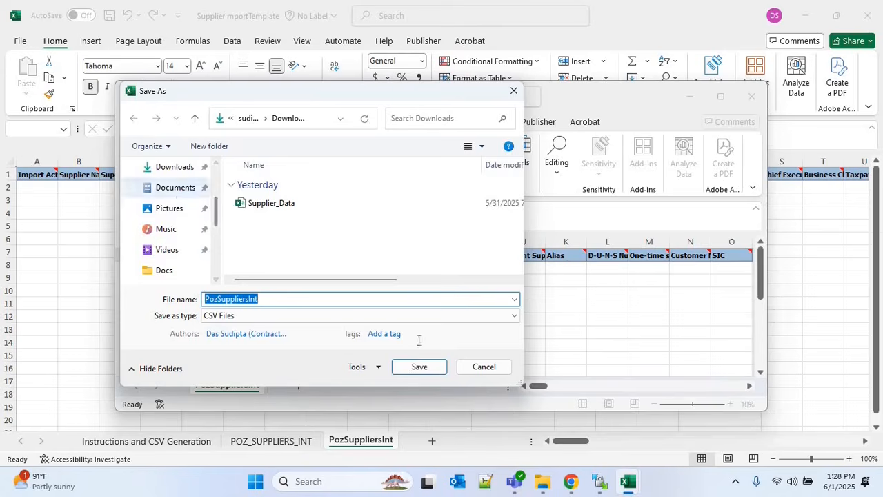
left_click(172, 189)
left_click(171, 166)
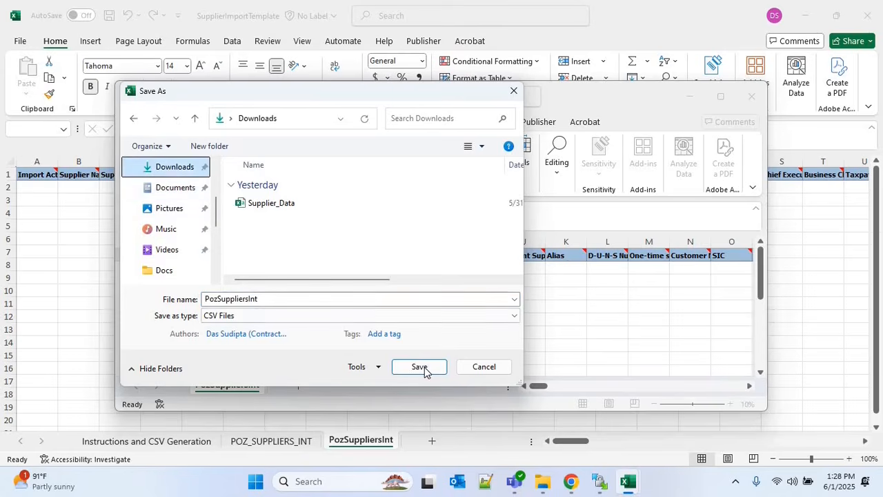
left_click(421, 366)
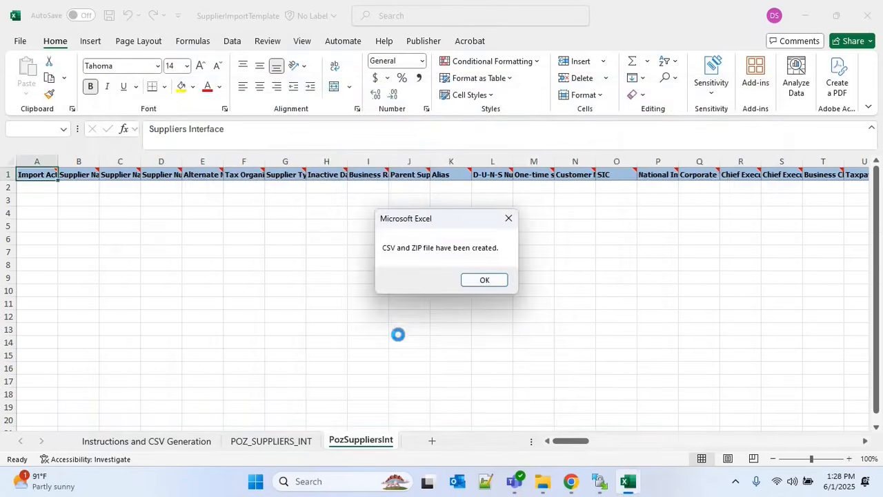
left_click(483, 279)
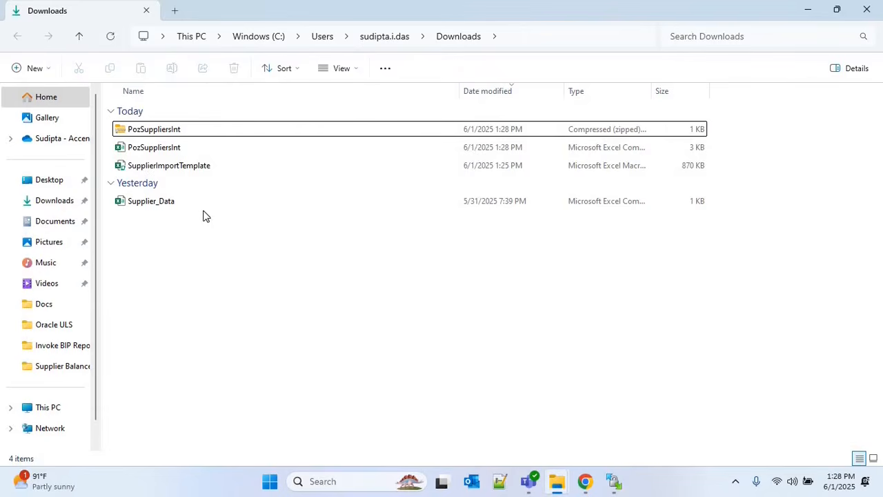
left_click(159, 131)
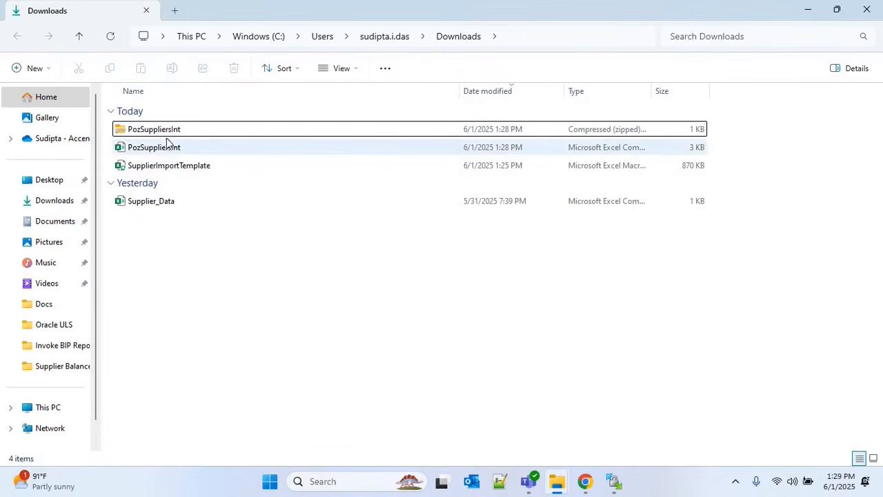
left_click(165, 153)
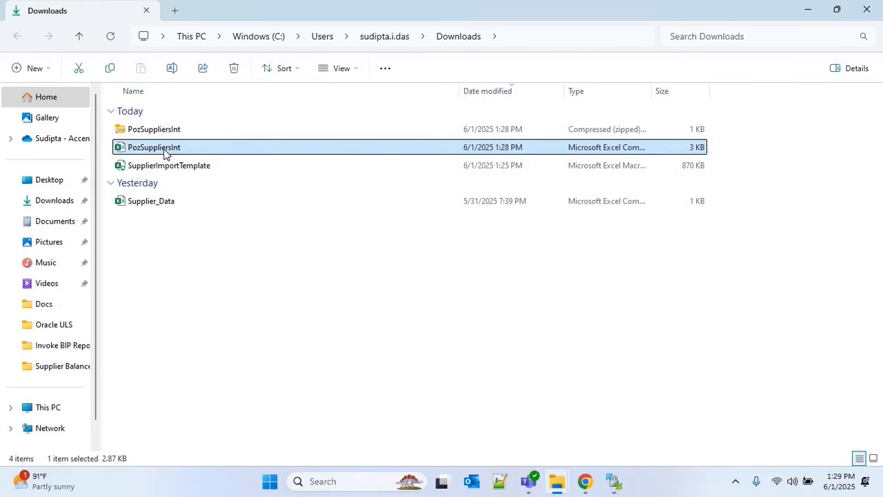
double_click(164, 153)
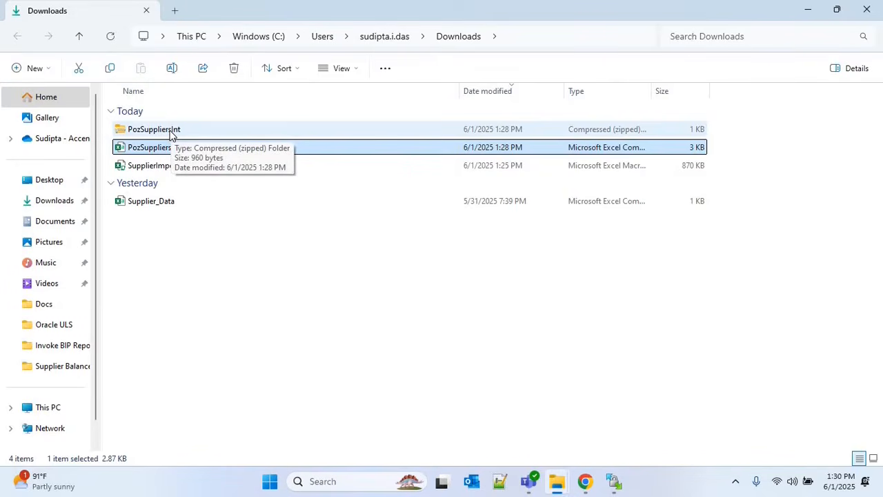
double_click(172, 134)
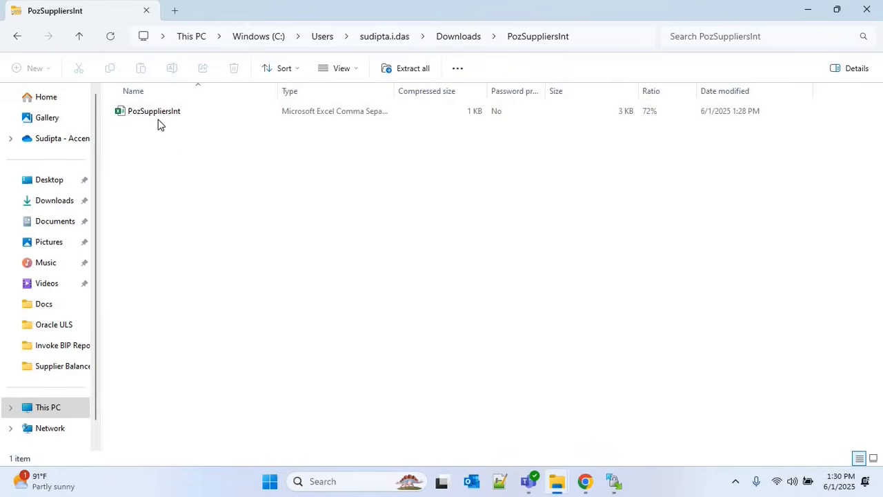
left_click(18, 36)
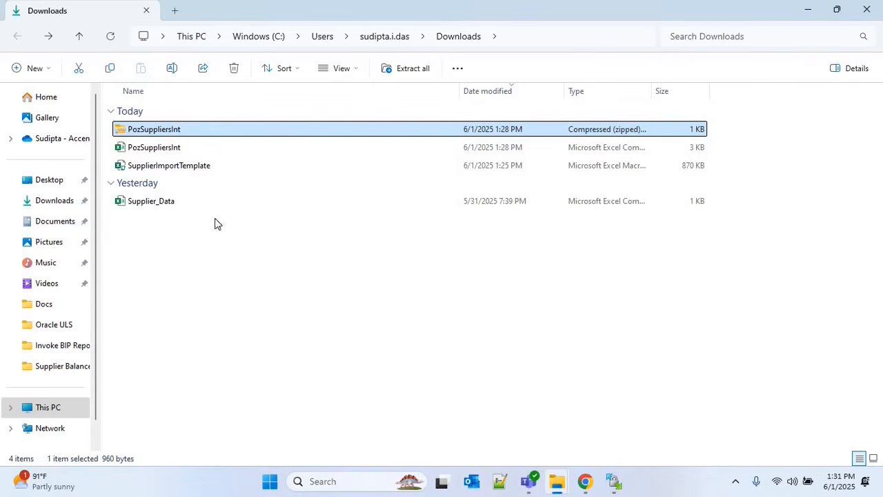
Open Supplier_Data in Excel to check it, then close the workbook
left_click(165, 202)
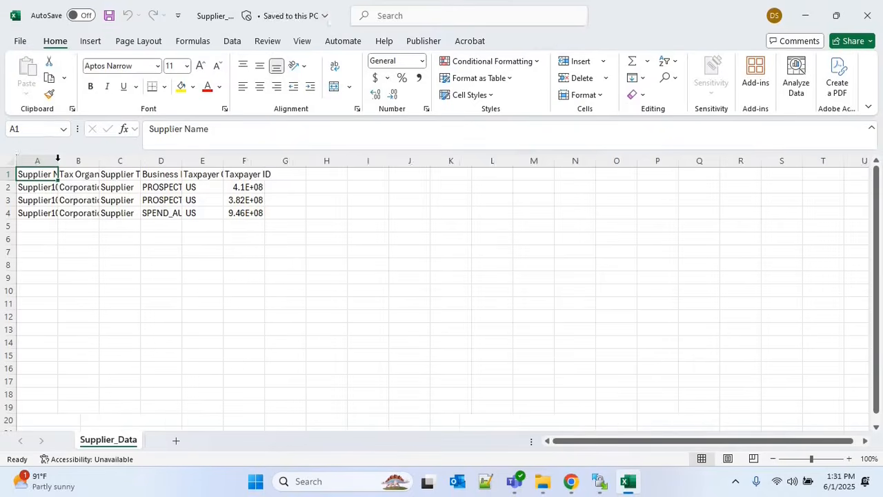
double_click(58, 160)
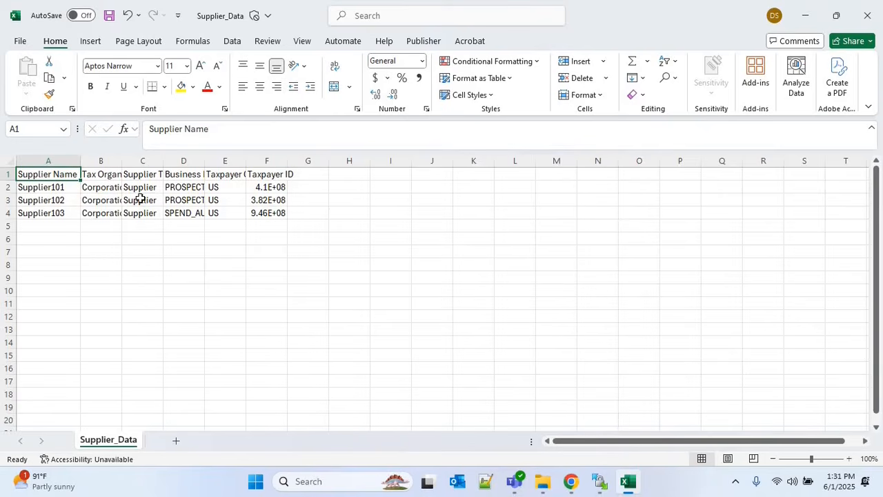
left_click(867, 16)
Upload Supplier_Data.csv to the remote /home/user1/ora040/ folder, then return to the Downloads window
left_click_drag(55, 173, 536, 209)
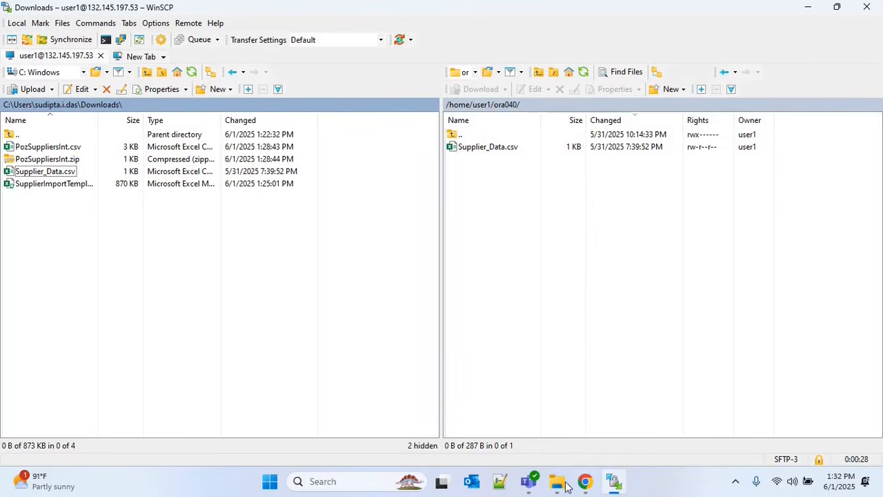
left_click(605, 422)
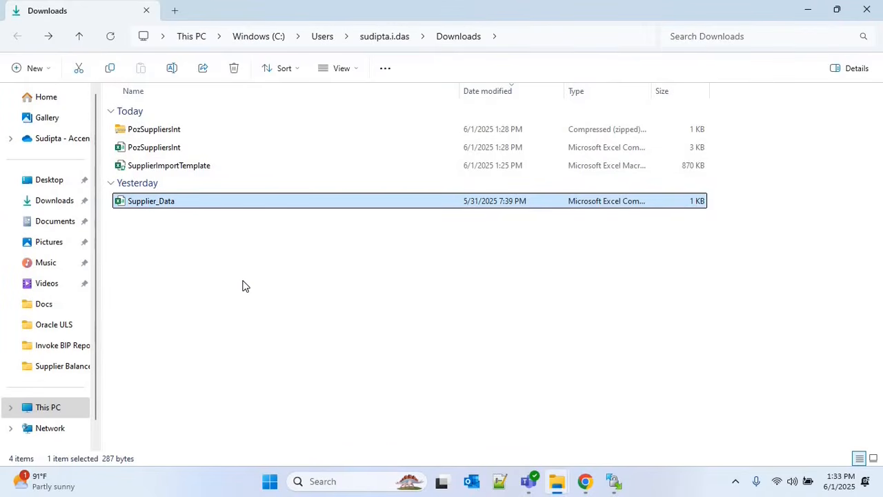
Go from the Import Suppliers docs to the Oracle Integration Connections tab
left_click(587, 485)
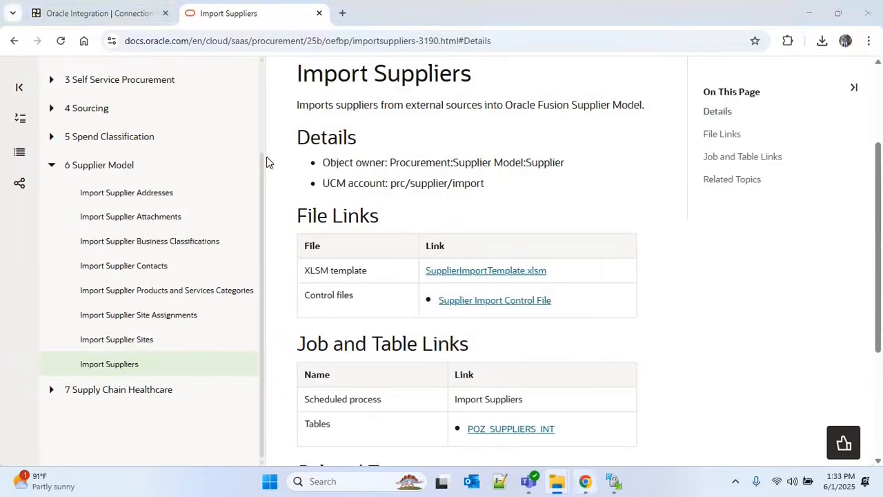
left_click(104, 14)
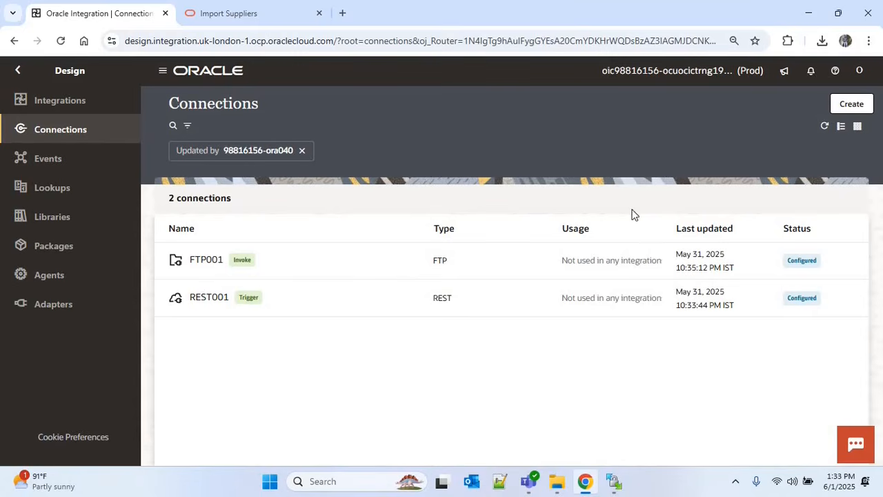
Create an Oracle ERP Cloud connection named ERPCLOUD001 with the Invoke role
left_click(700, 197)
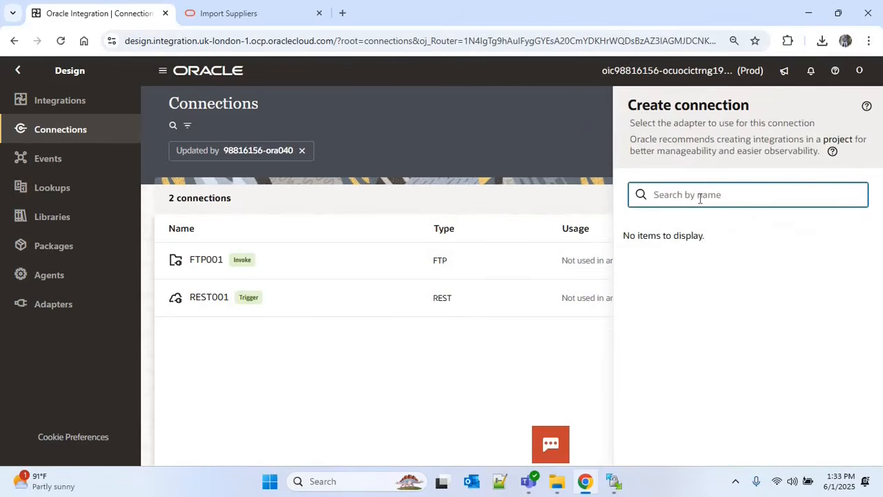
type("Oracle ")
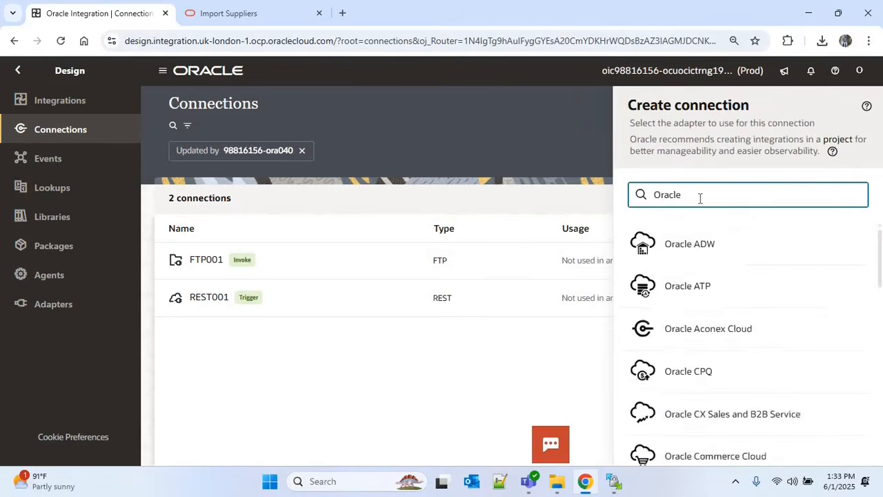
type("ERP")
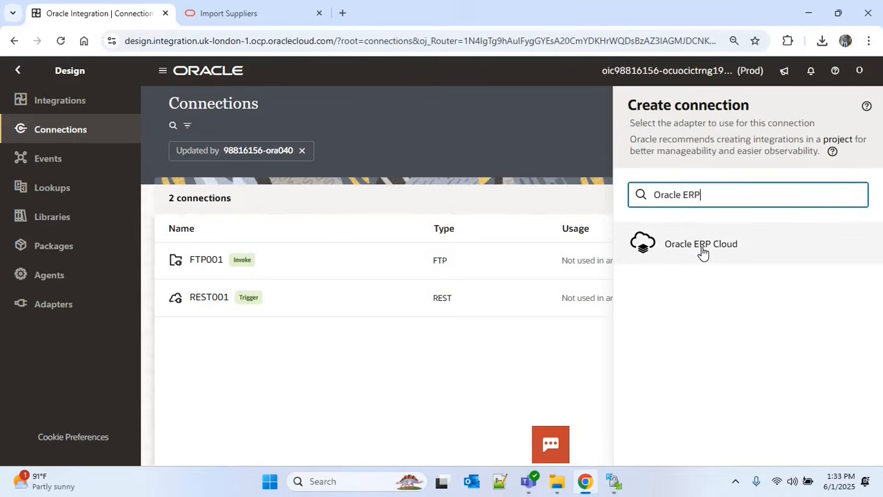
left_click(702, 253)
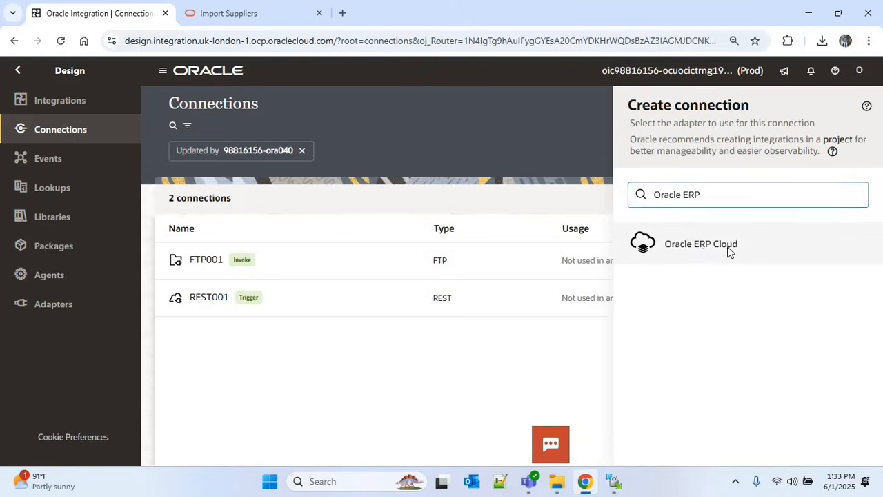
key("Escape")
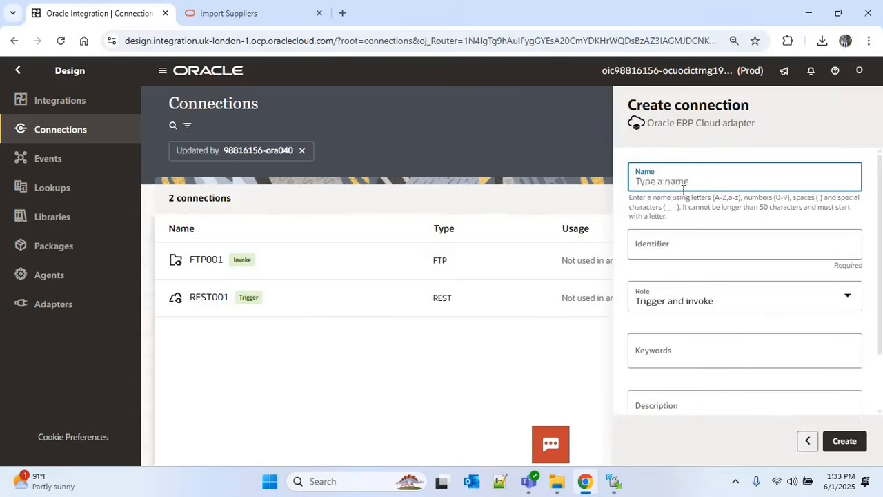
type("Orac")
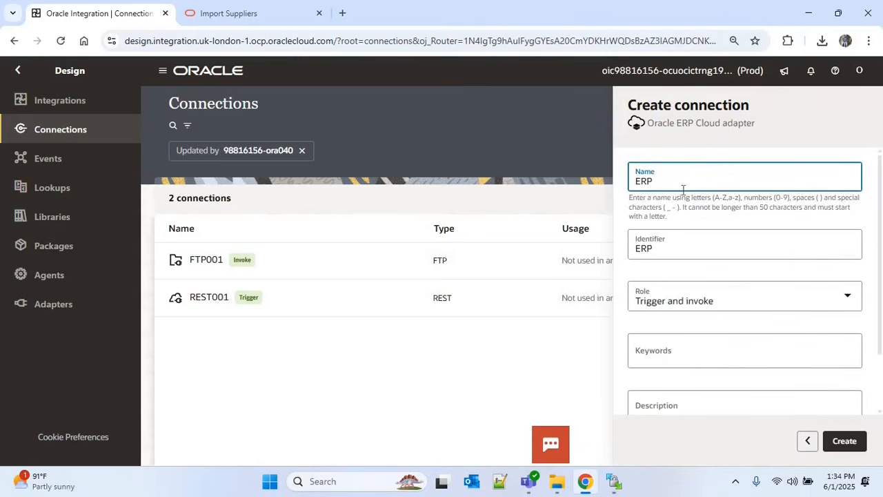
type("CLOUD001")
left_click(792, 300)
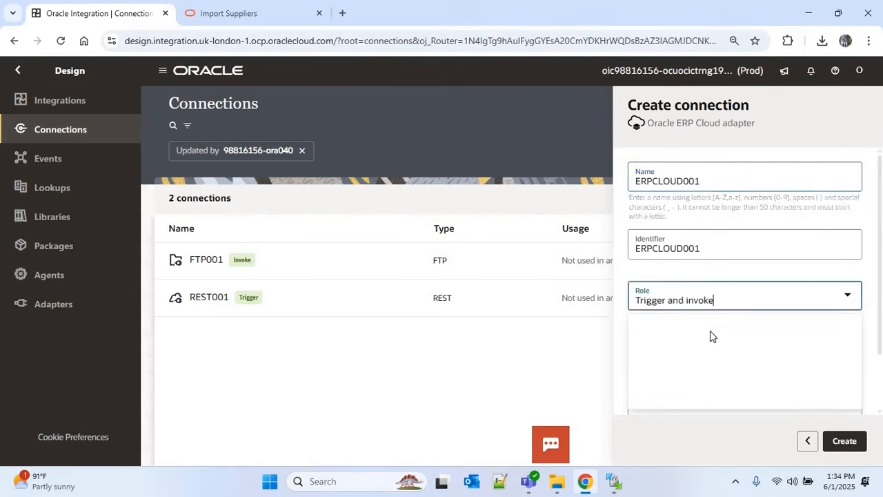
left_click(662, 363)
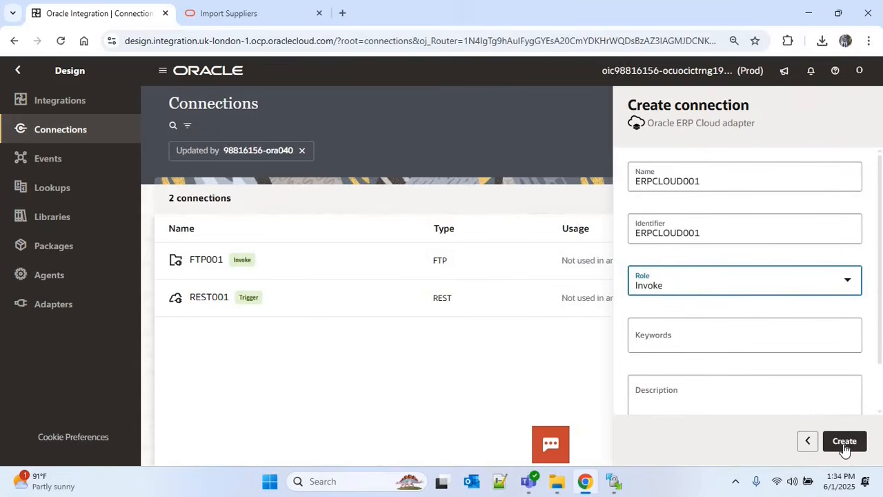
left_click(844, 445)
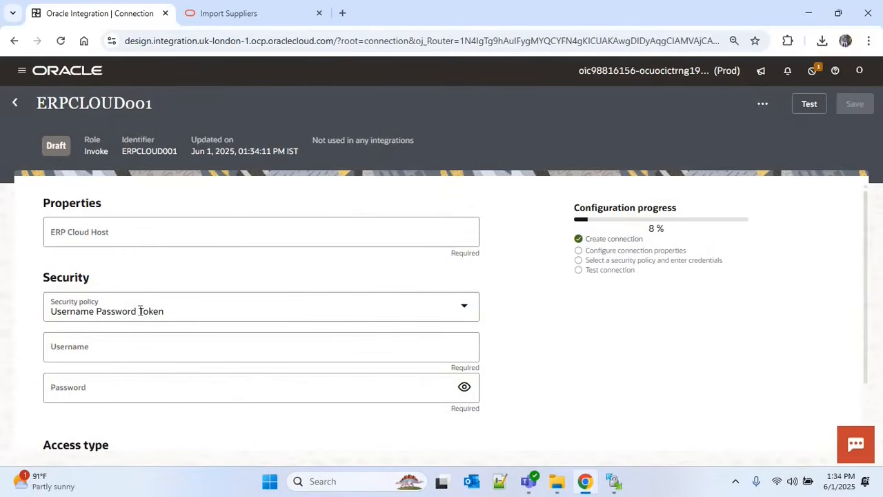
Test the ERPCLOUD001 connection successfully and close the confirmation
left_click(500, 481)
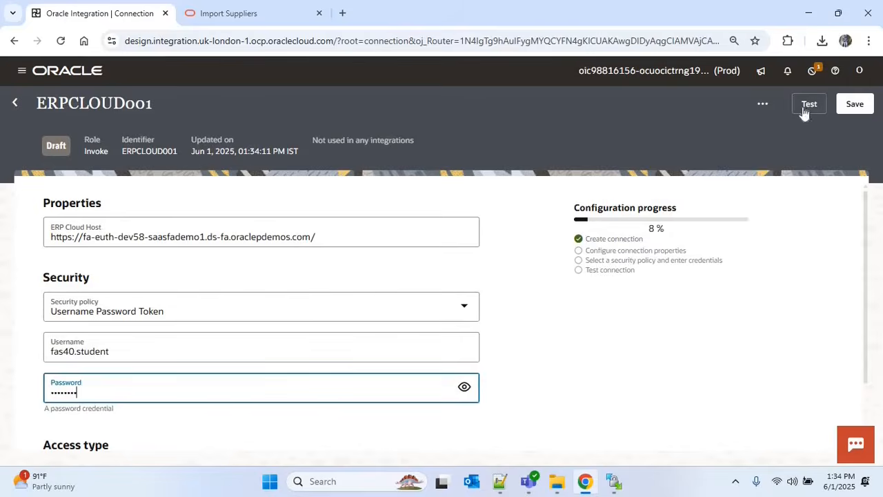
left_click(803, 113)
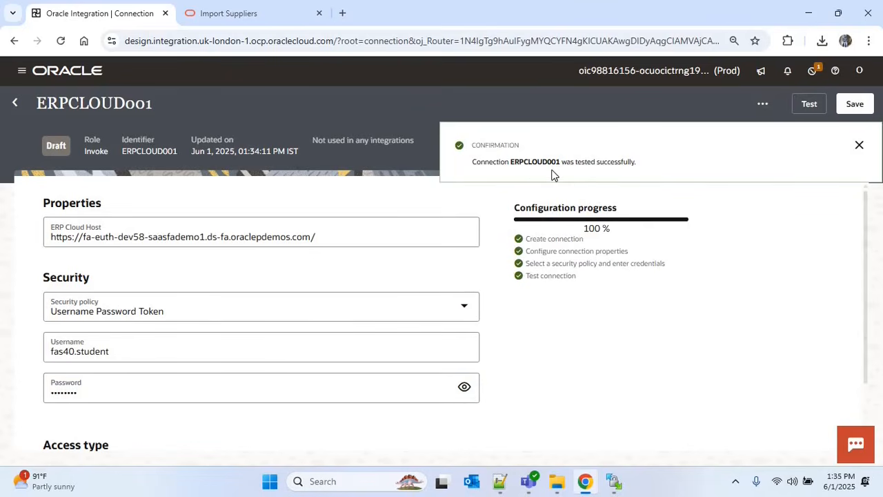
left_click(859, 144)
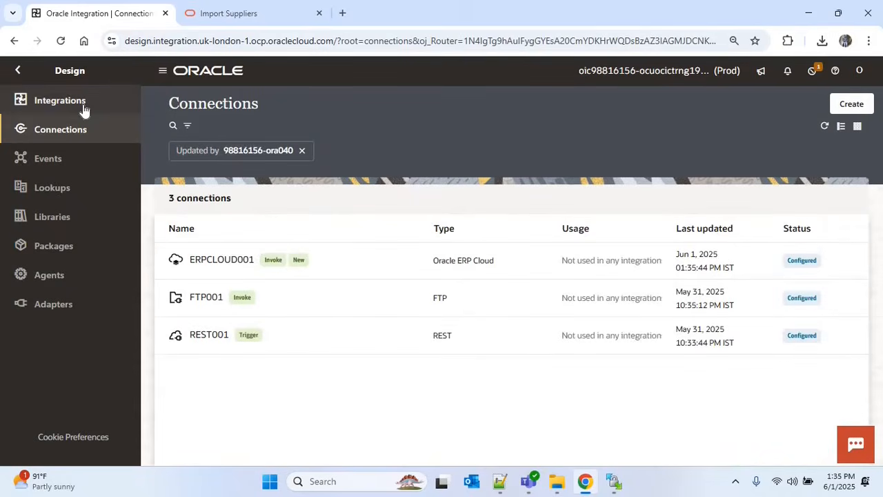
Create an Application-type integration named INTG007 from the Integrations list
left_click(103, 110)
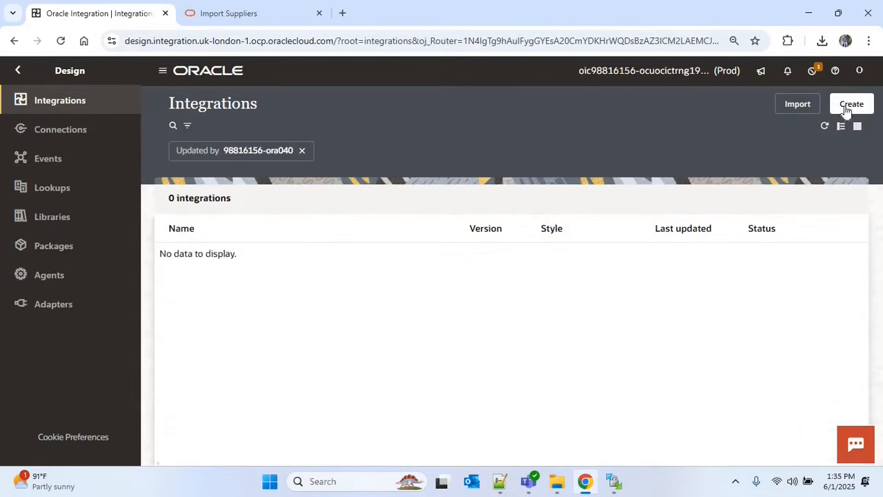
left_click(847, 109)
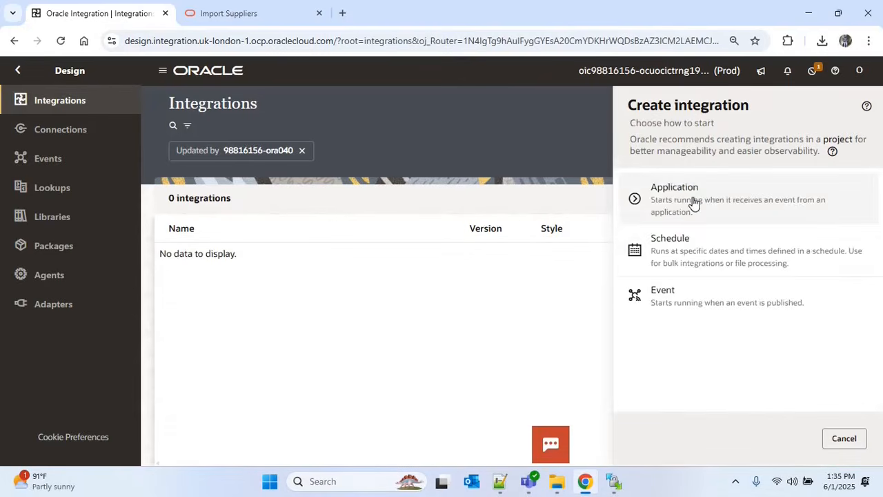
left_click(690, 215)
left_click(685, 203)
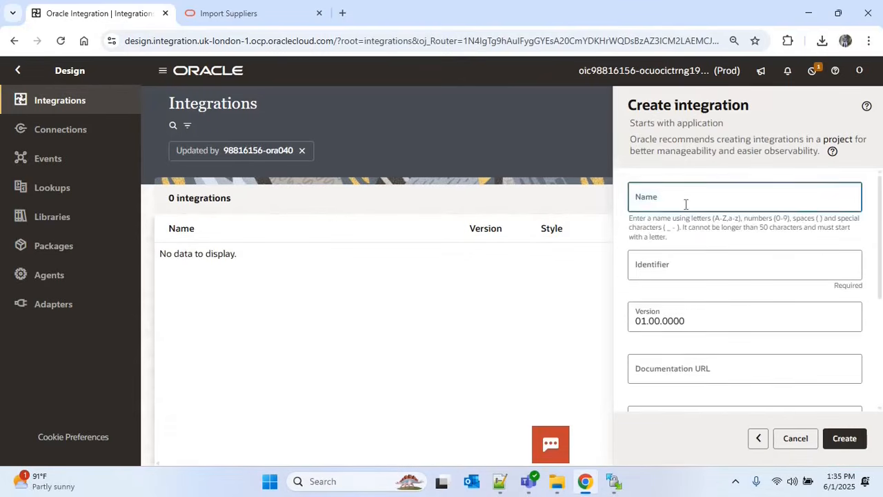
type("INTG")
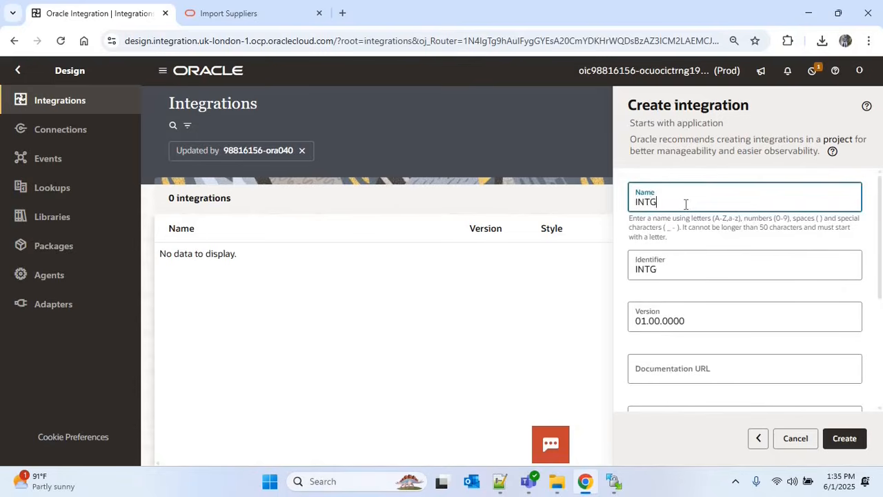
type("007")
left_click(846, 438)
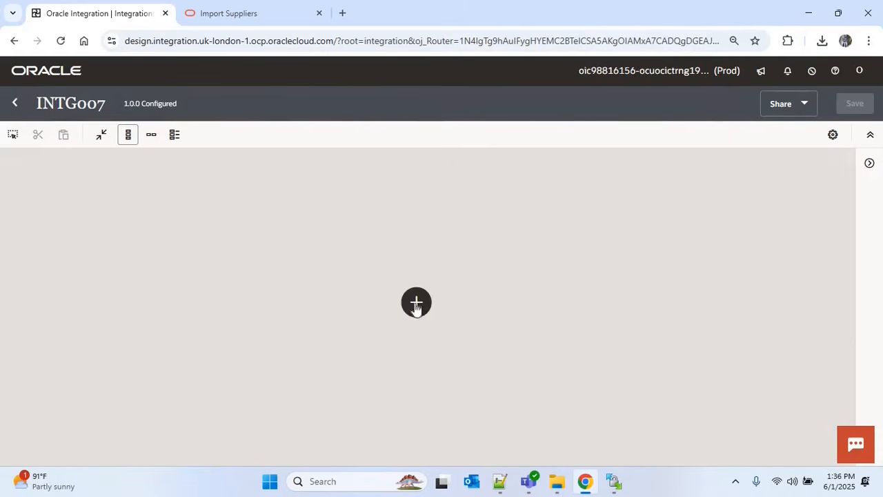
Add a REST001 trigger named Request to the integration
left_click(416, 304)
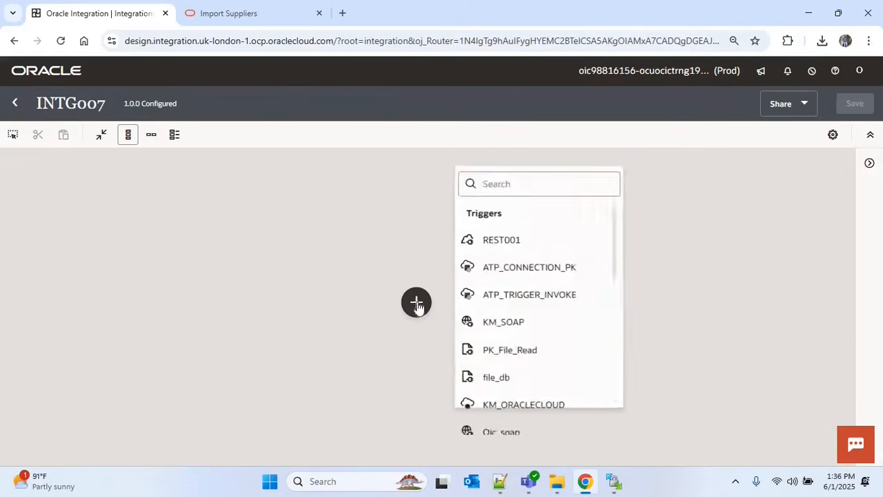
left_click(511, 239)
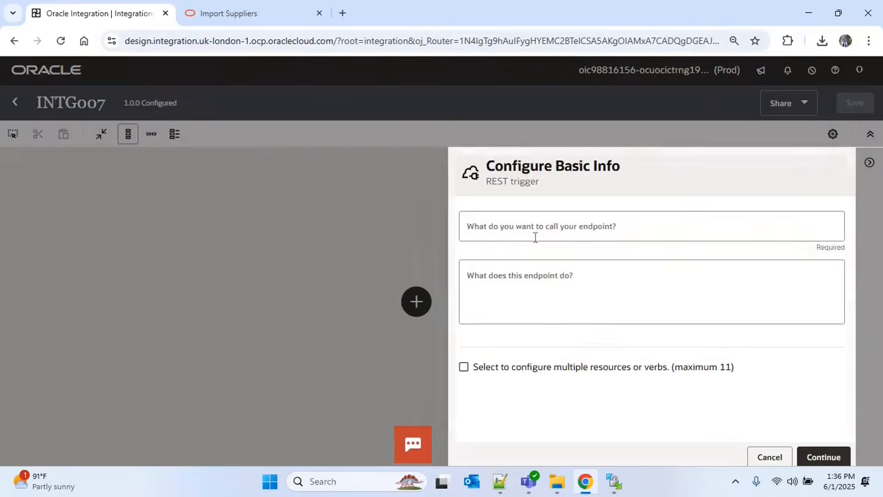
left_click(525, 230)
type("Request")
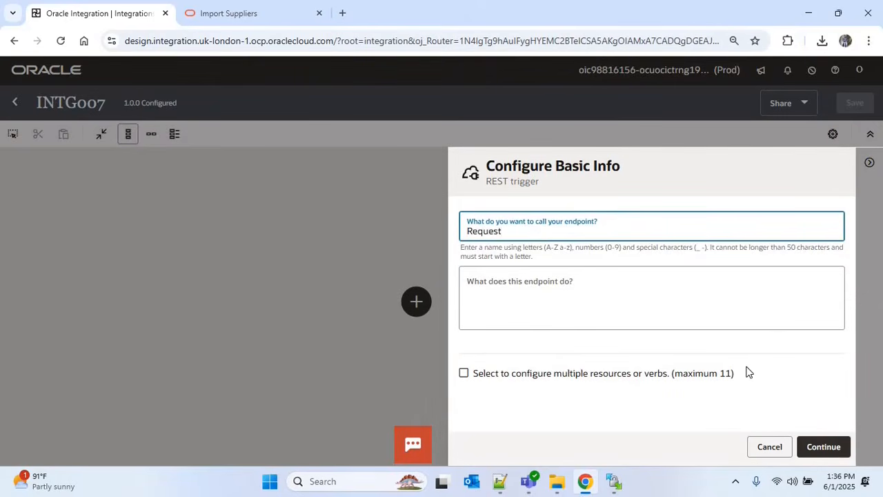
left_click(816, 445)
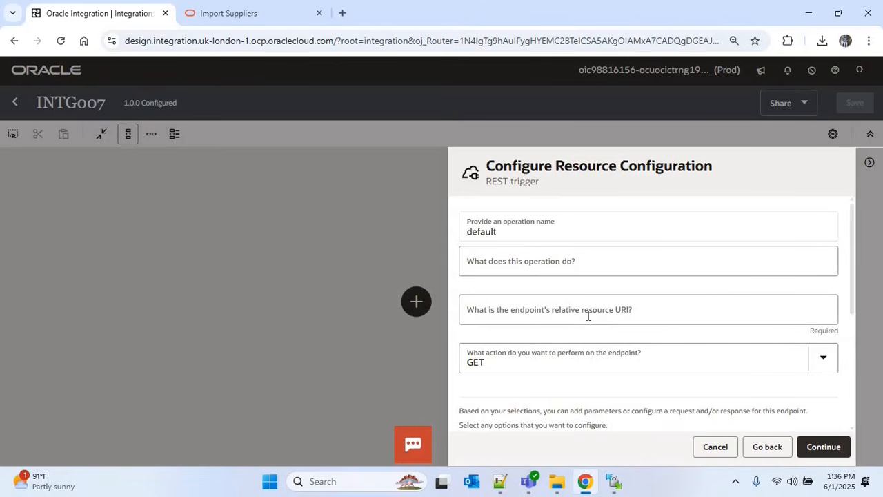
Set the trigger's relative URI to / with the POST action and finish it
left_click(588, 316)
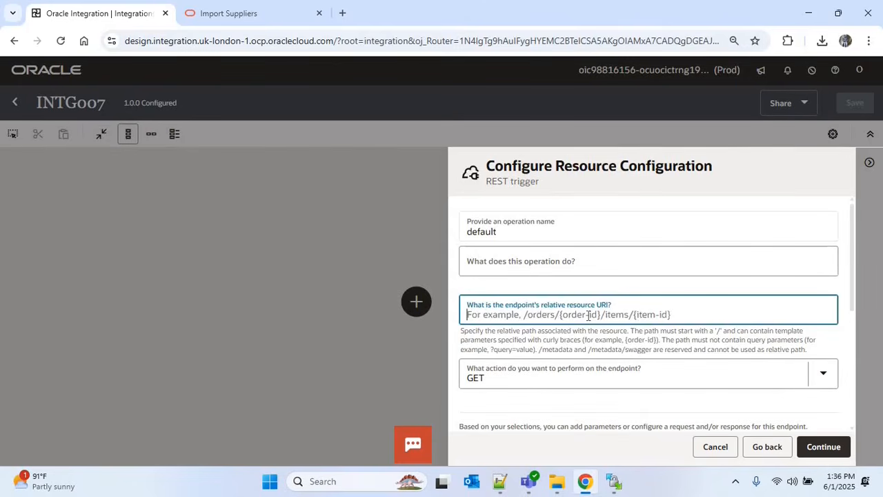
type("/")
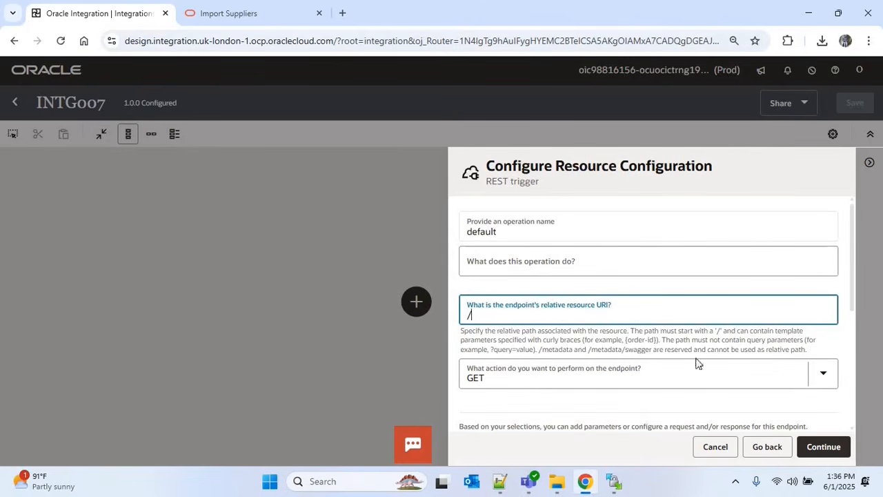
left_click(821, 381)
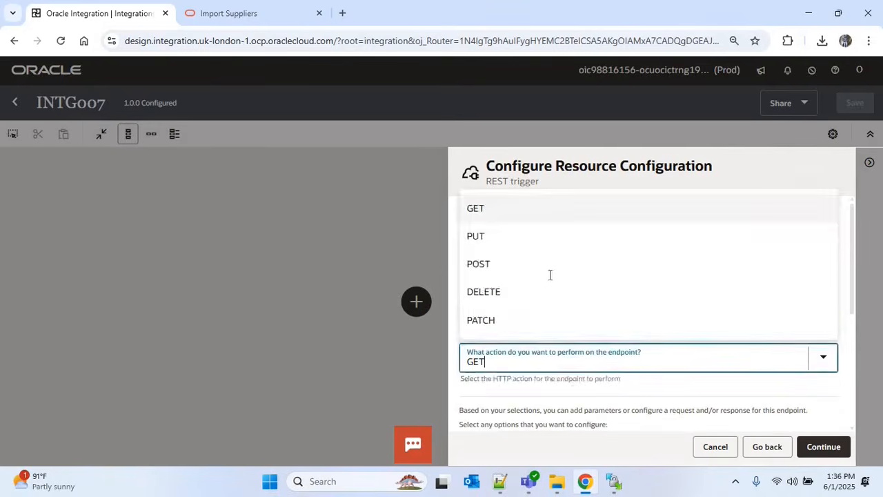
left_click(492, 271)
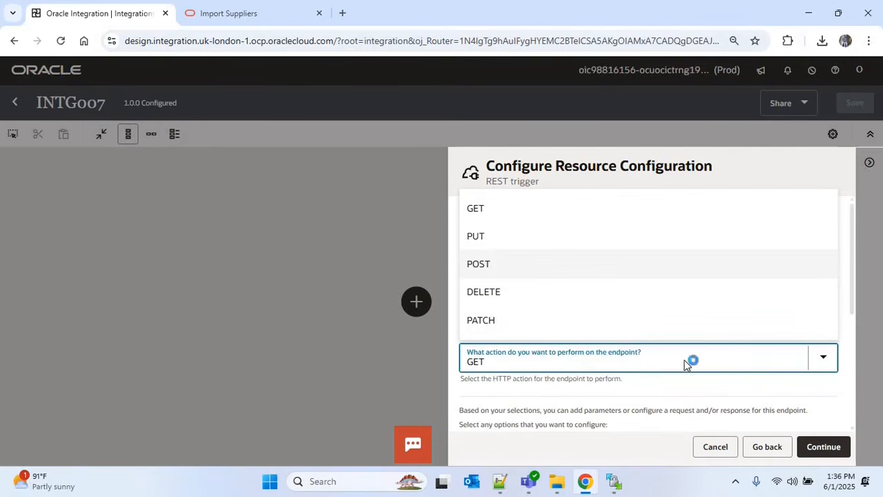
scroll(855, 372, "down", 2)
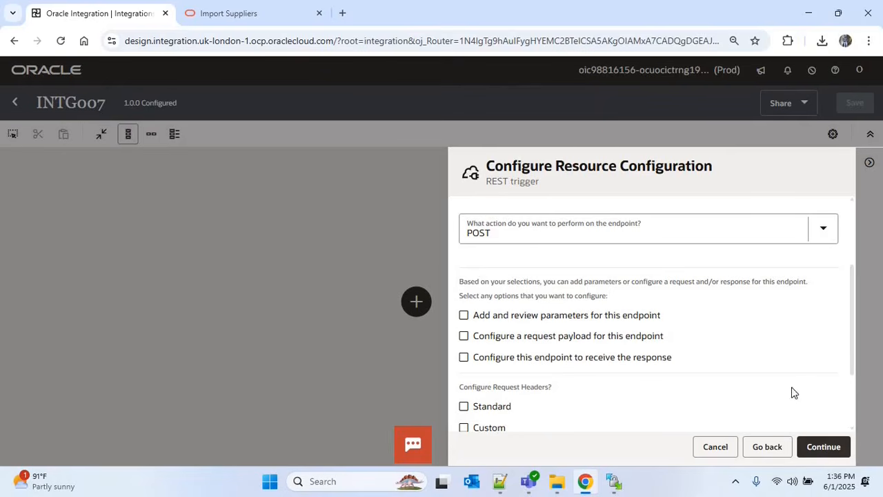
left_click(831, 447)
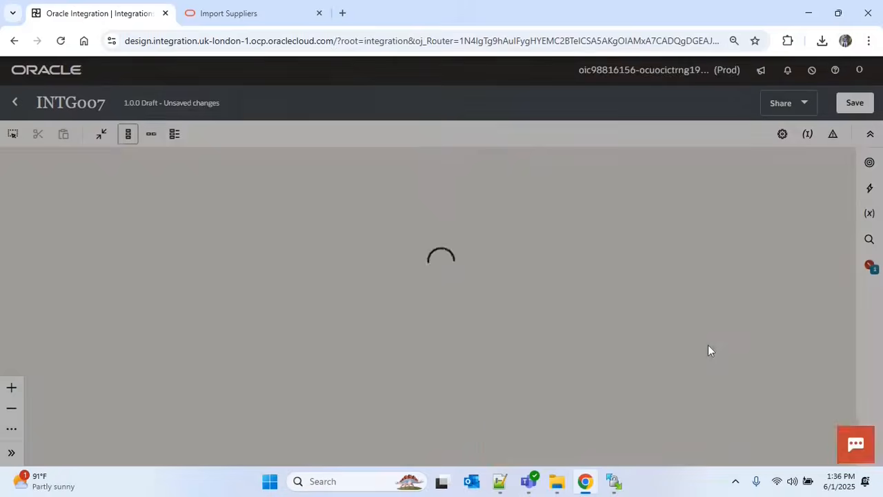
mouse_move(613, 483)
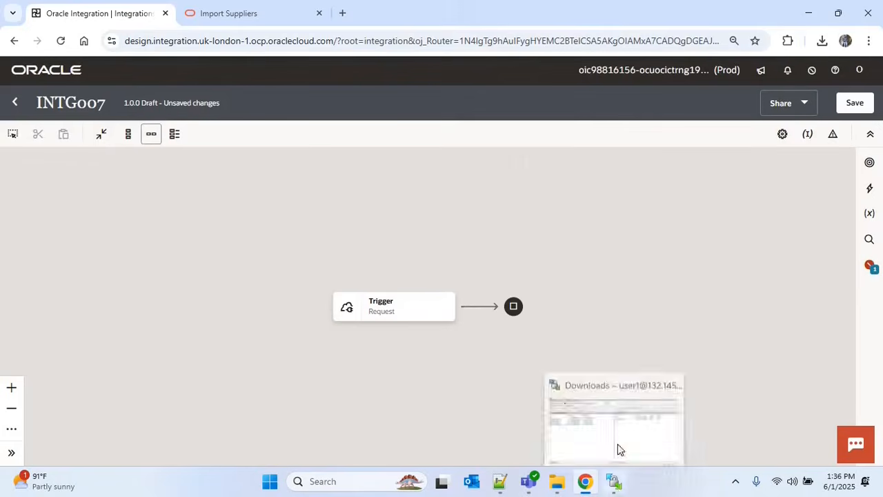
left_click(619, 449)
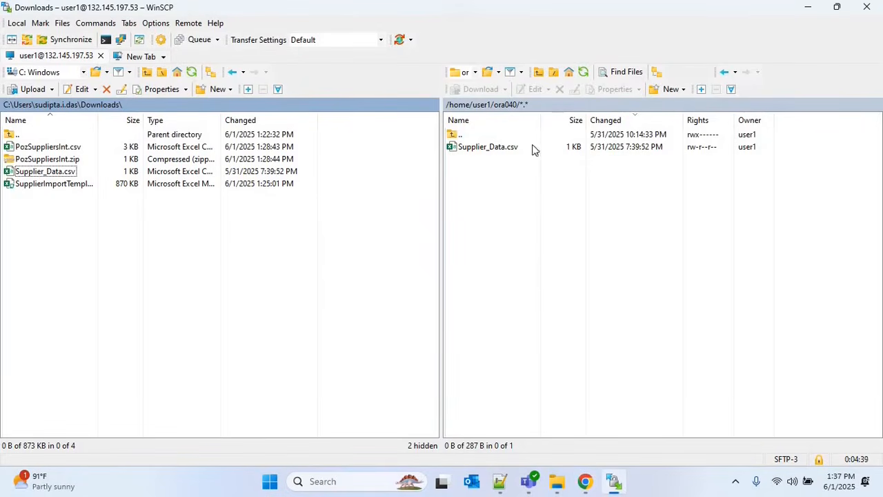
key("alt+Tab")
mouse_move(481, 313)
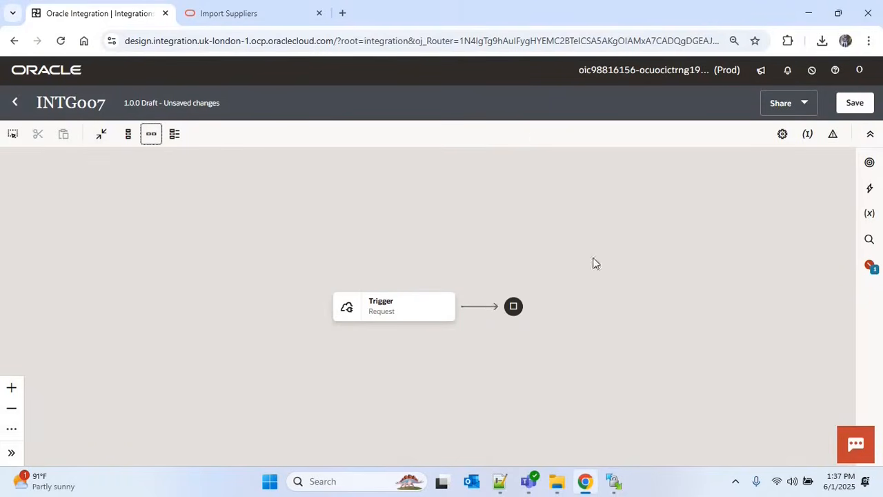
Add an Assign action after the trigger with a variable named v_filepath
left_click(614, 480)
left_click(585, 481)
left_click(480, 308)
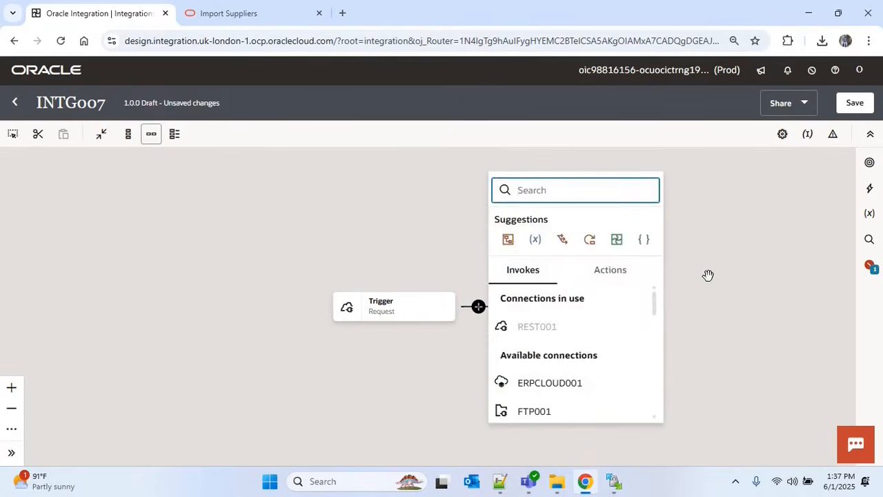
type("assign")
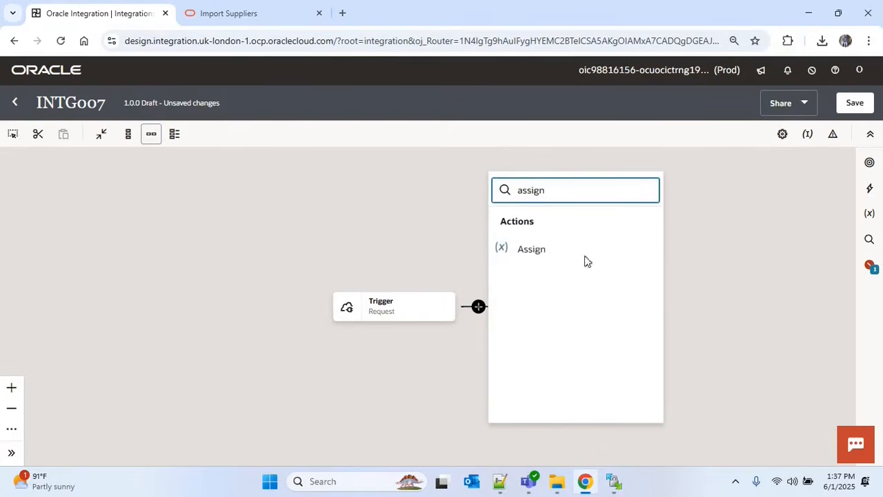
key("Return")
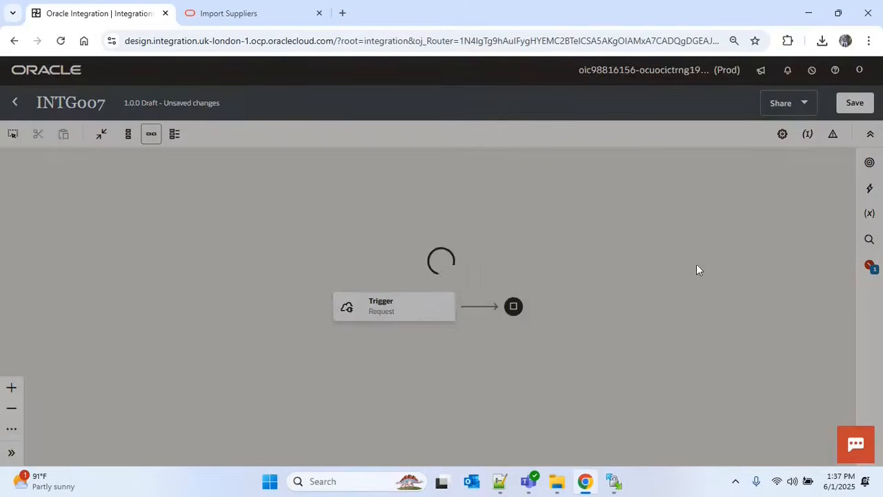
type("v_f")
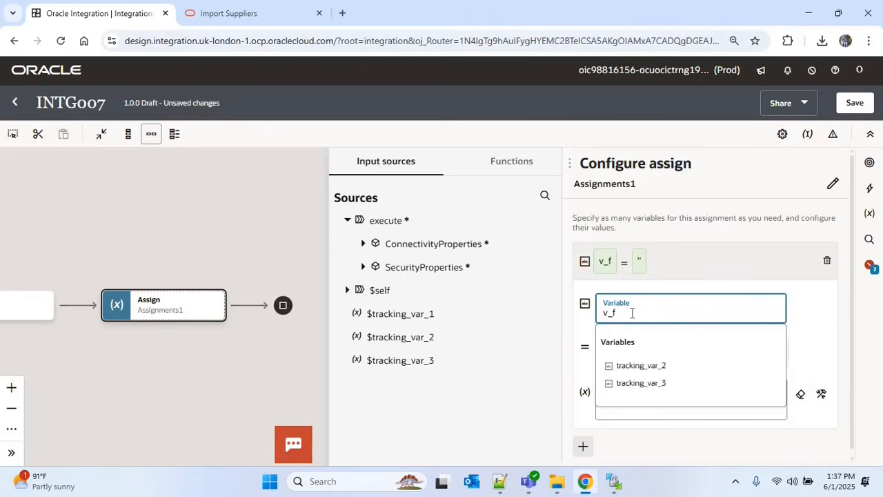
type("ilepath")
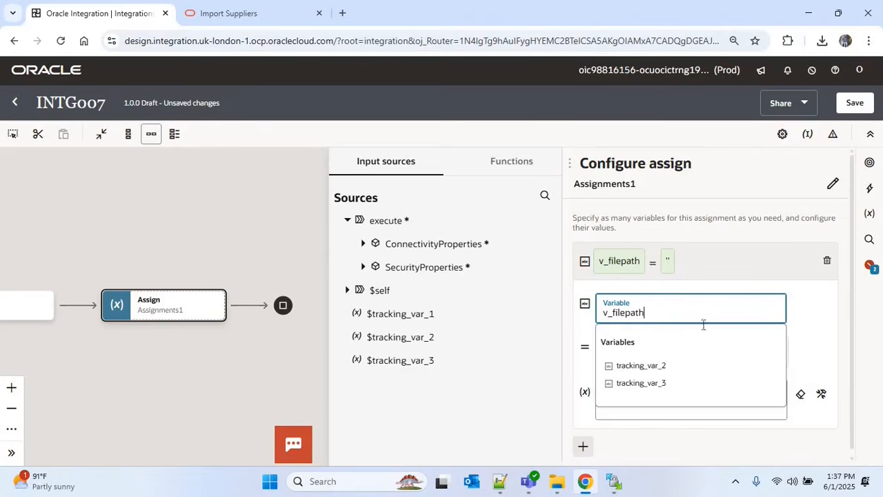
left_click(814, 335)
Copy the remote folder path from WinSCP for the variable's value
left_click(614, 481)
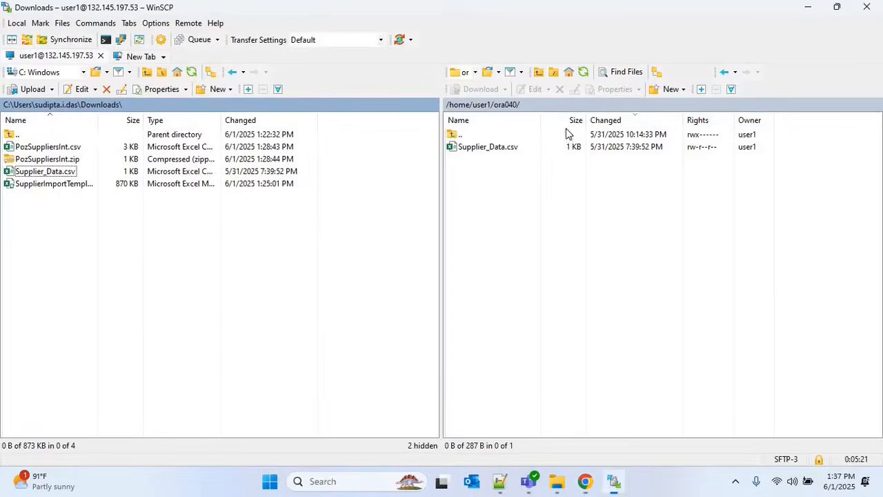
left_click(568, 107)
key("ctrl+c")
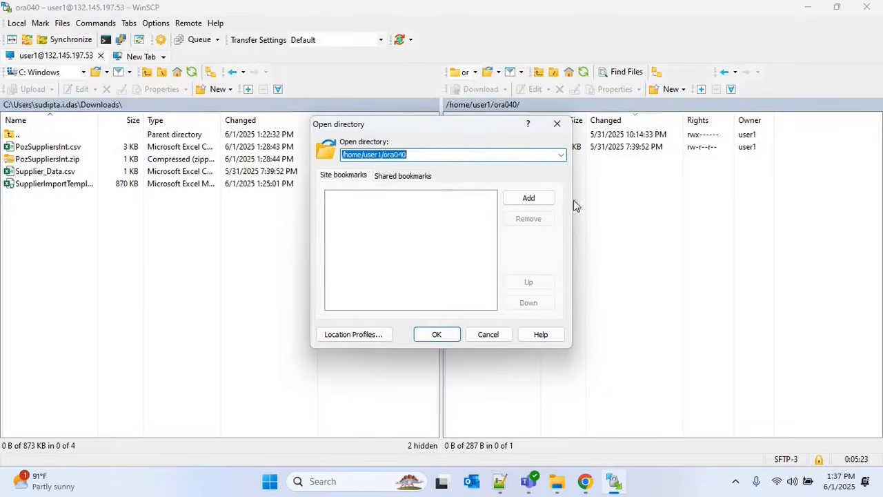
left_click(557, 123)
left_click(586, 481)
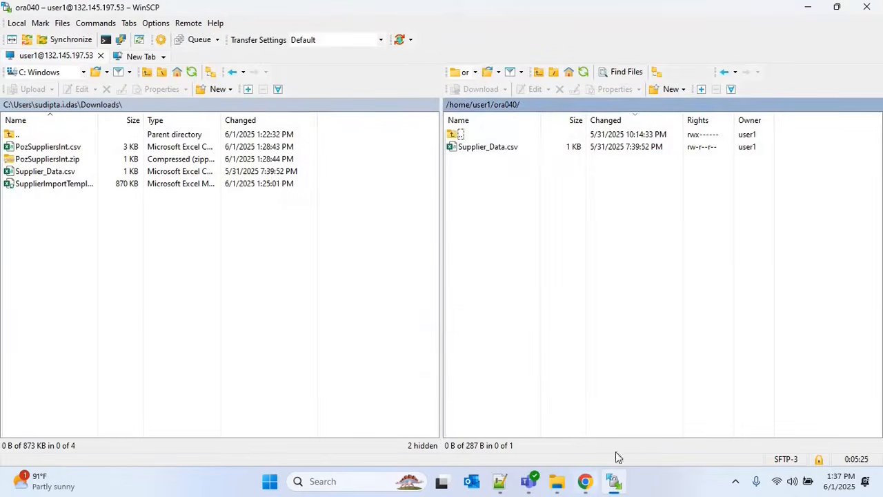
Paste '/home/user1/ora040' as v_filepath's value and save the integration
left_click(645, 401)
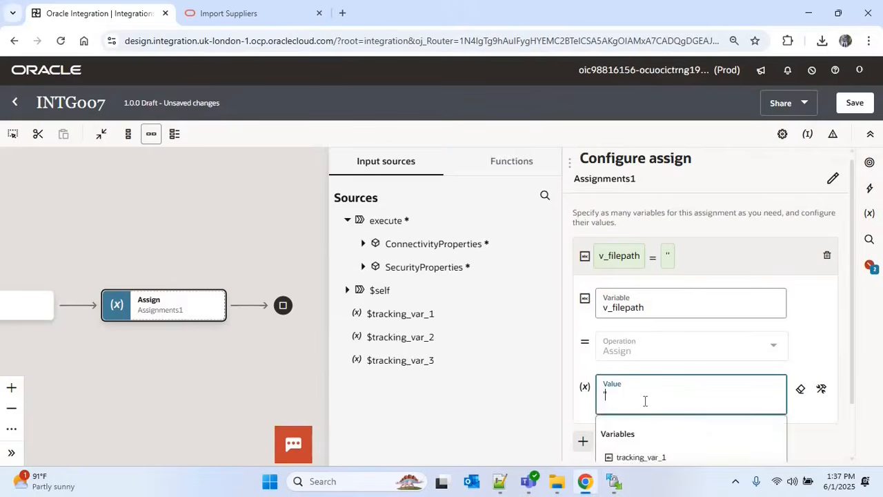
key("ctrl+v")
left_click(854, 102)
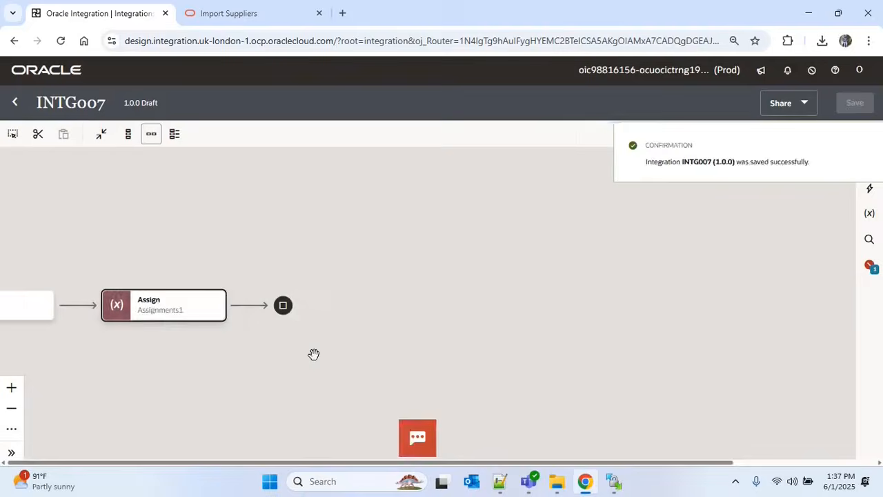
Add an FTP001 invoke after the Assign action
left_click(486, 285)
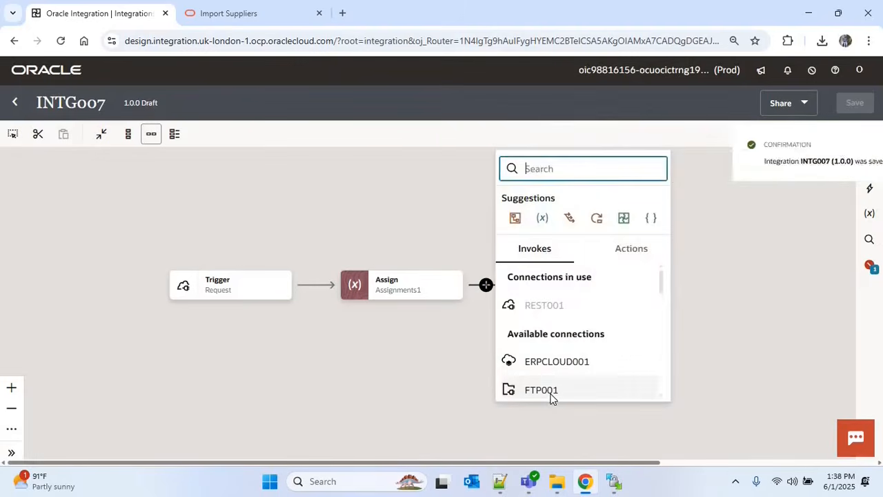
left_click(638, 378)
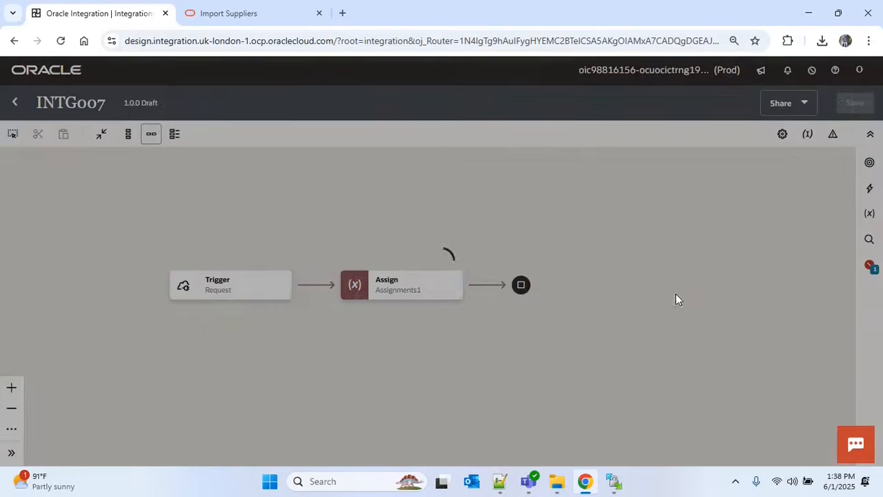
left_click(613, 482)
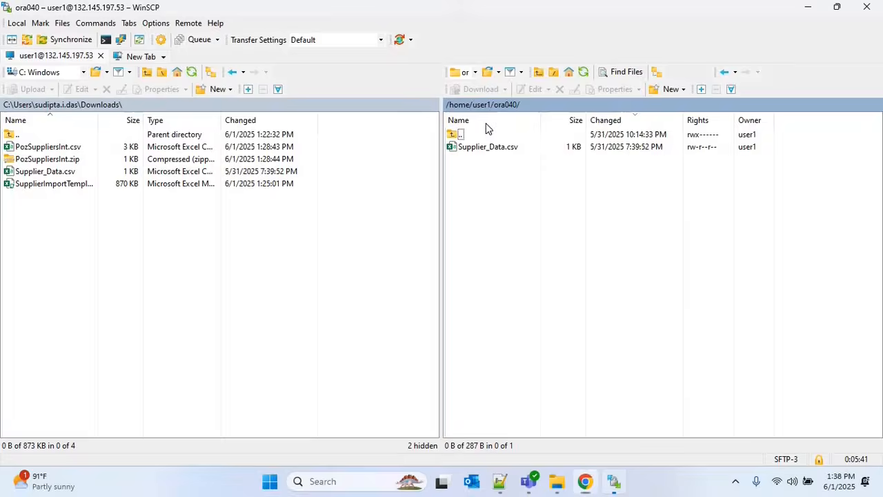
left_click(584, 481)
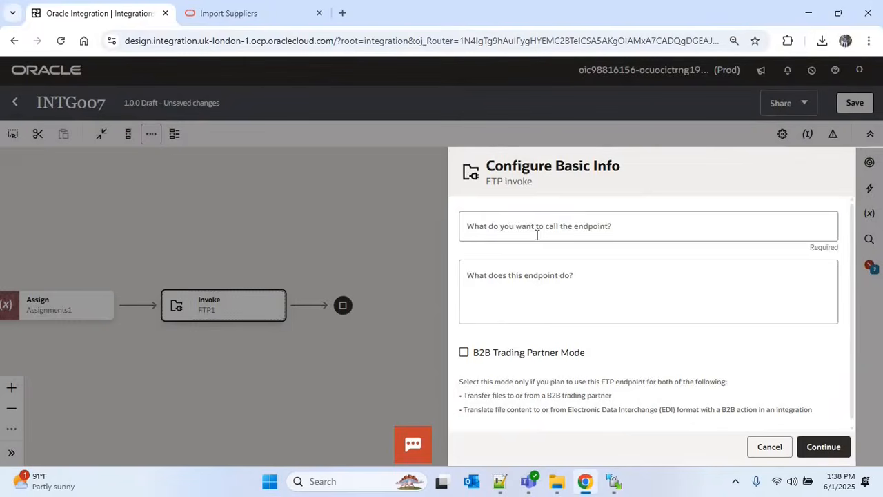
Name the FTP invoke DownloadFile and choose the download file operation
left_click(538, 234)
type("DownloadFile")
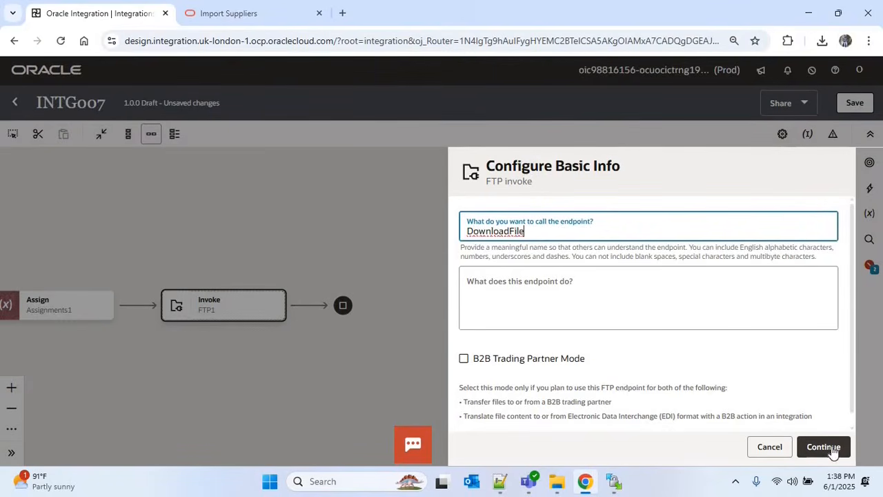
left_click(831, 449)
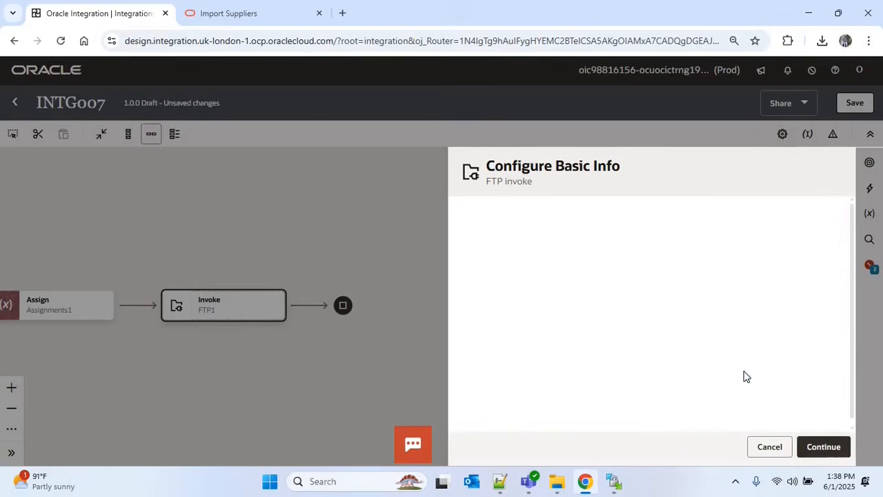
left_click(827, 448)
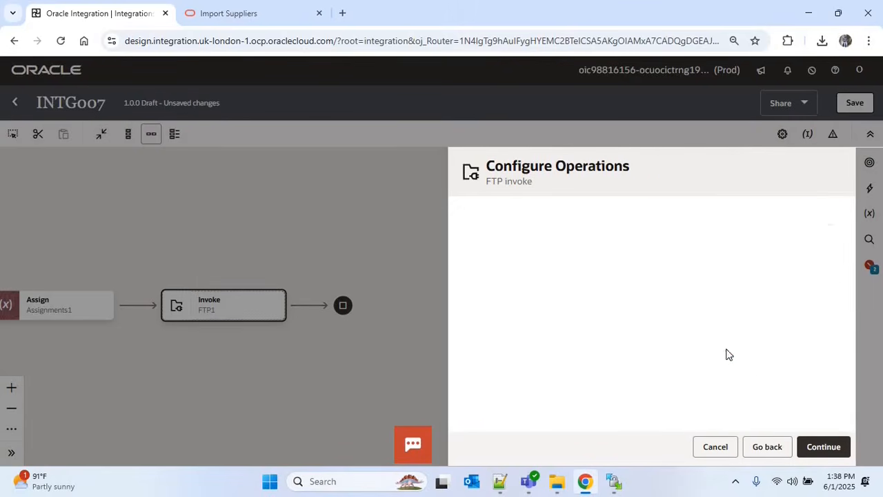
left_click(525, 228)
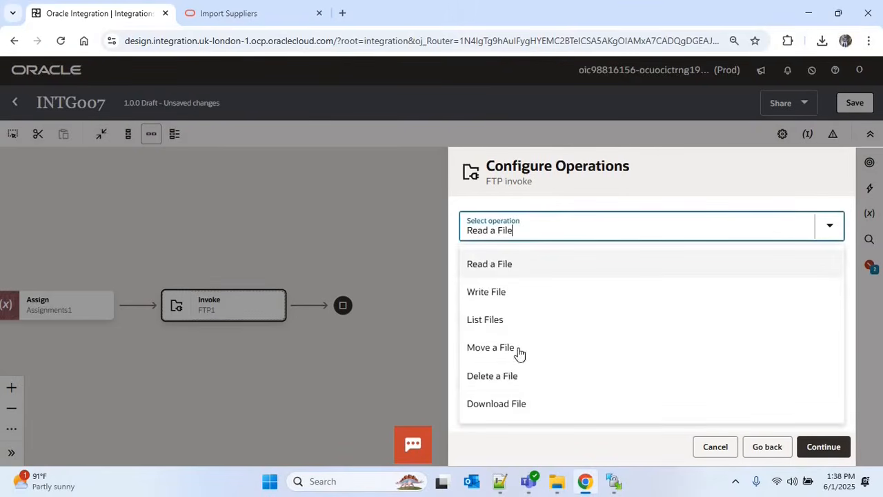
left_click(507, 410)
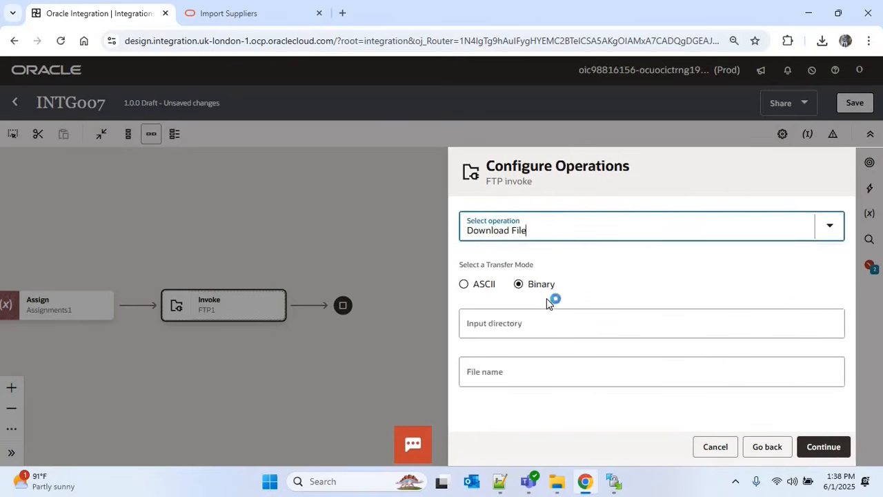
Download Supplier_*.csv from input directory / into /supplier/download and finish
left_click(567, 329)
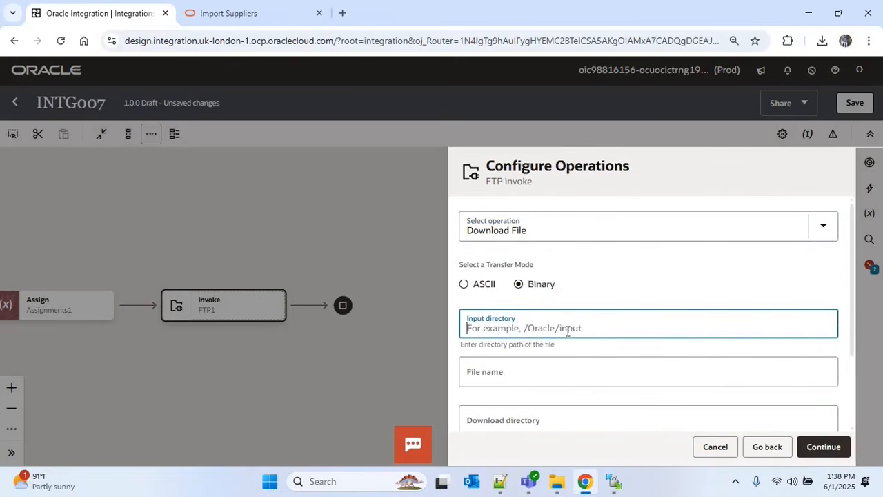
type("/")
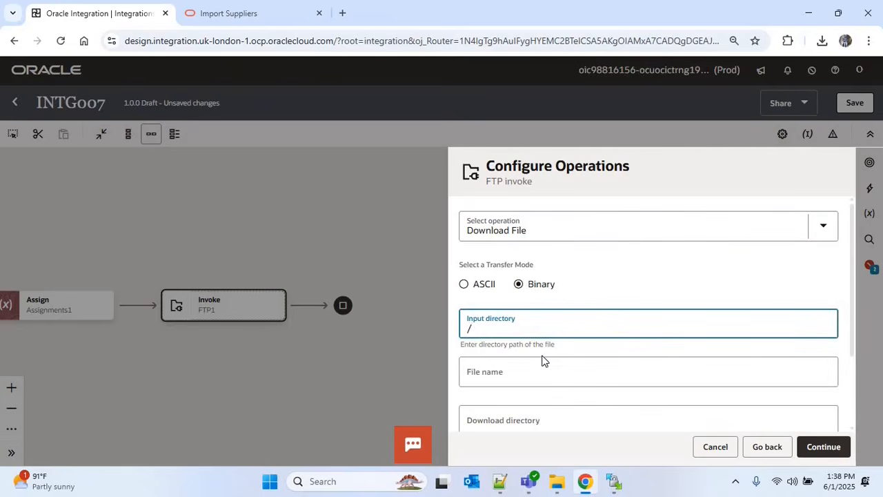
left_click(529, 378)
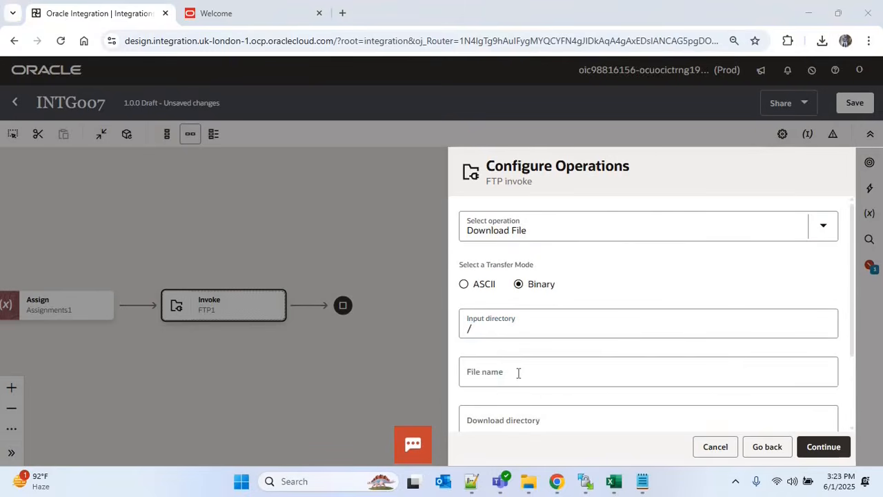
left_click(518, 372)
type("Supplier_Data.csv")
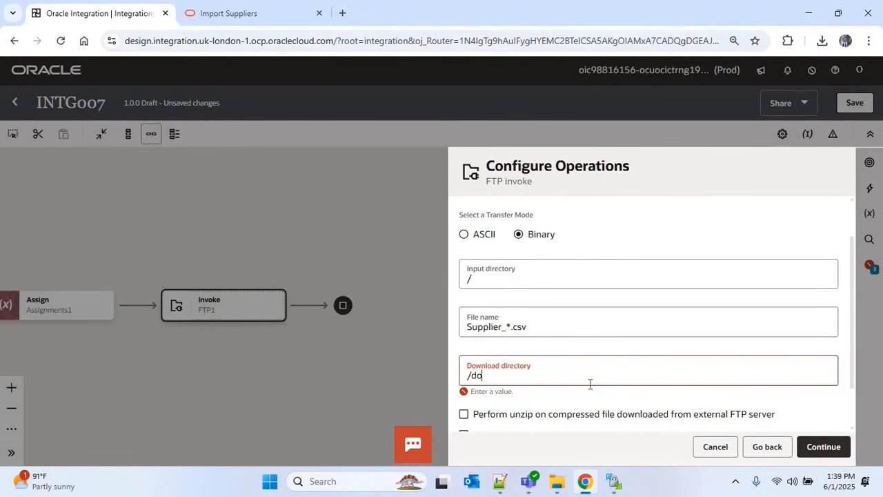
type("supplier/download")
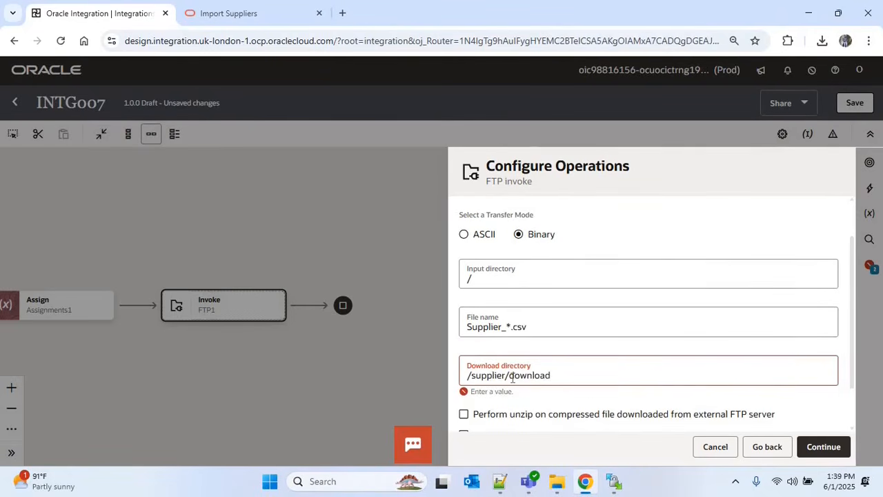
left_click(837, 450)
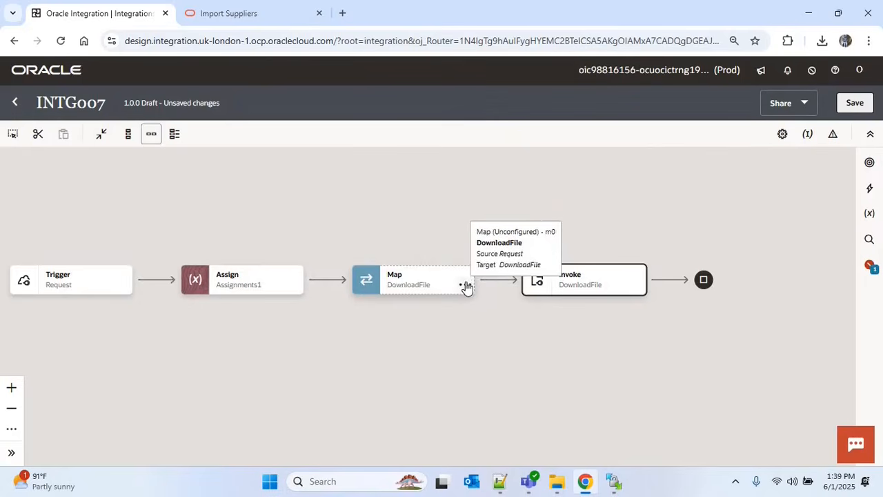
Map v_filepath onto the DownloadFile request's Directory and validate the mapping
left_click(465, 285)
key("Return")
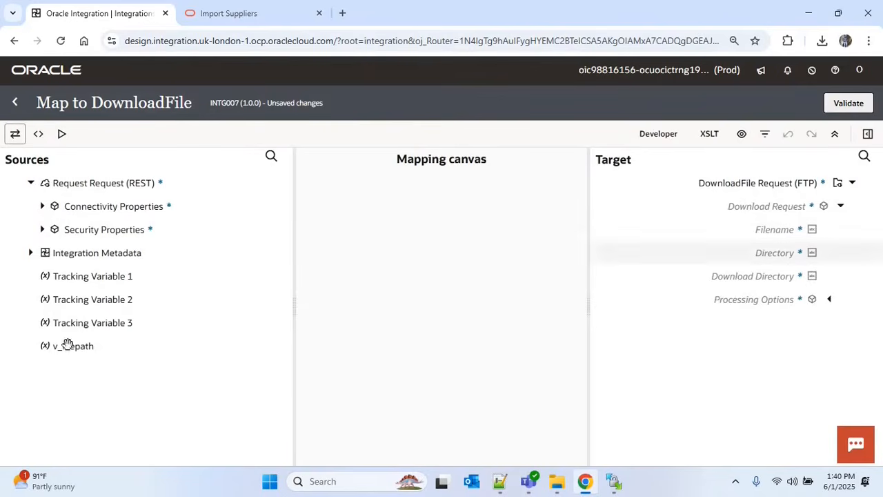
left_click_drag(142, 343, 759, 254)
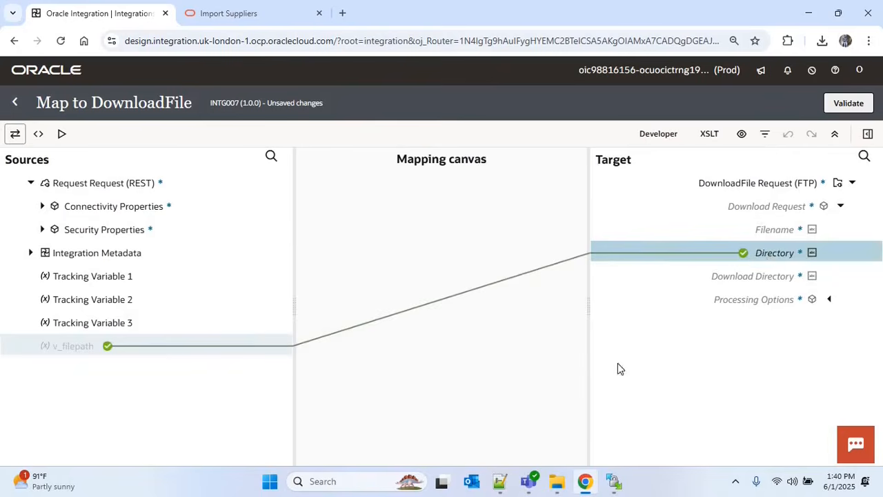
left_click(868, 382)
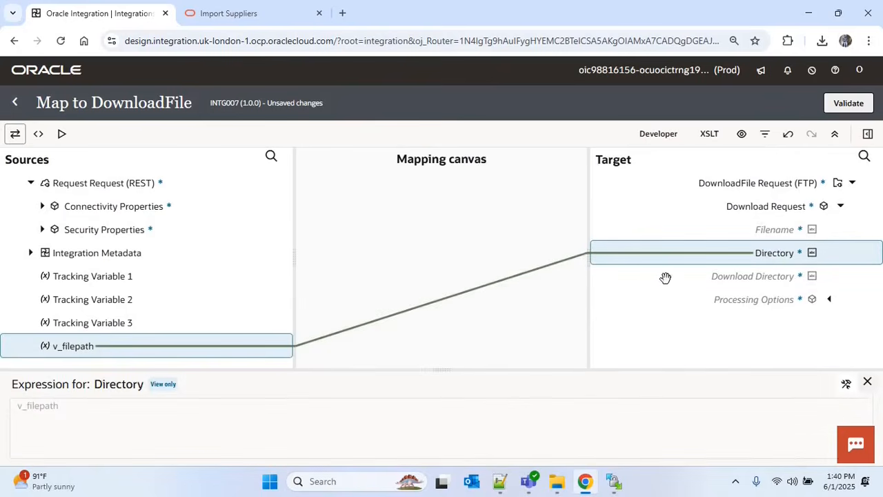
left_click(845, 109)
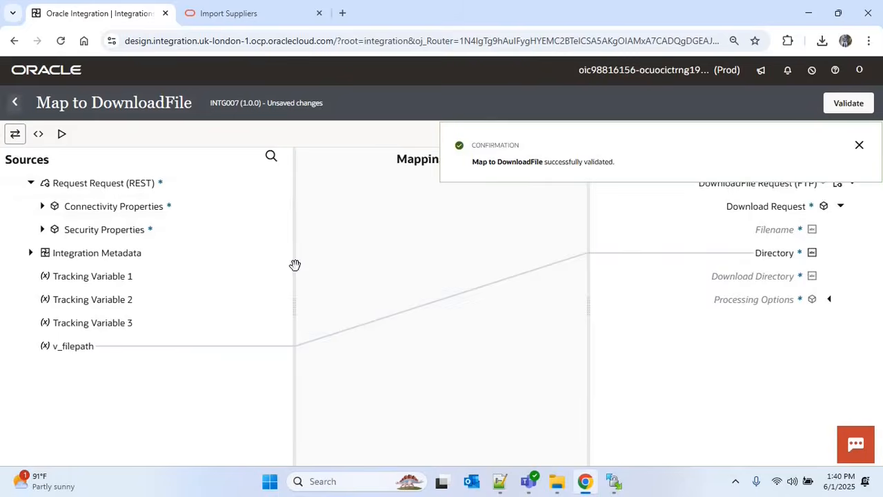
left_click(15, 102)
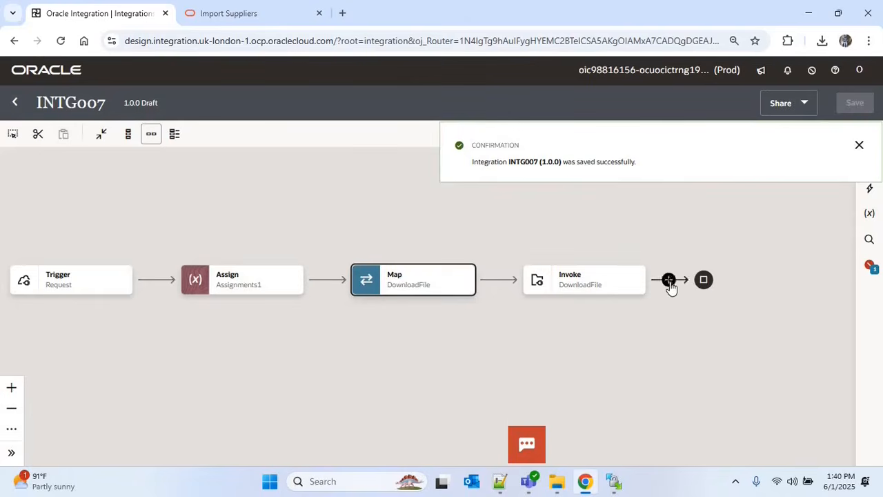
Add a Stage File action named ReadSourceFile after the DownloadFile invoke
left_click(669, 281)
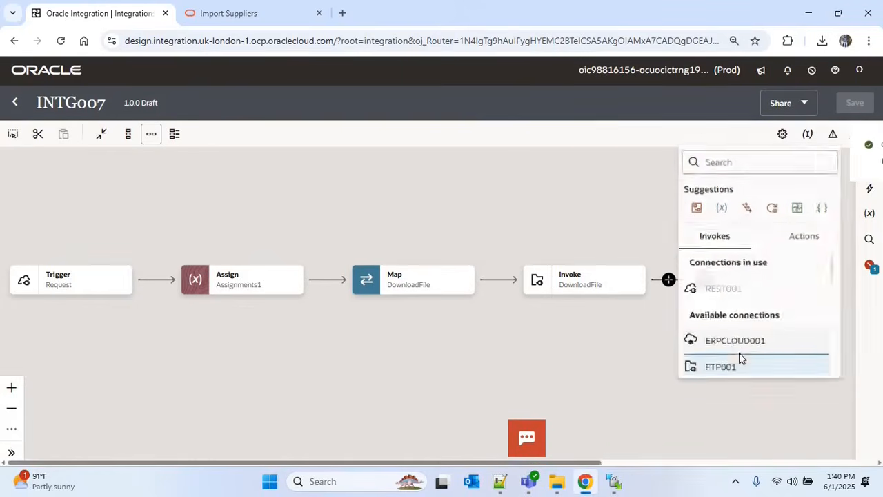
type("Stage")
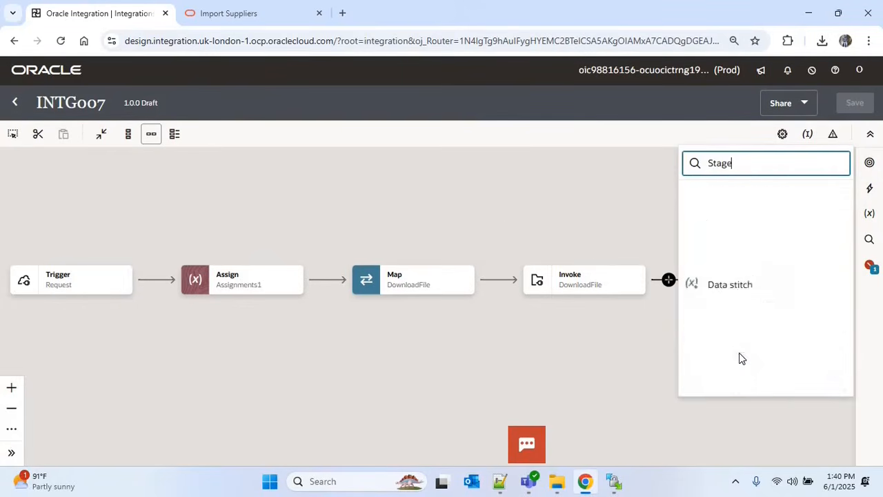
key("Return")
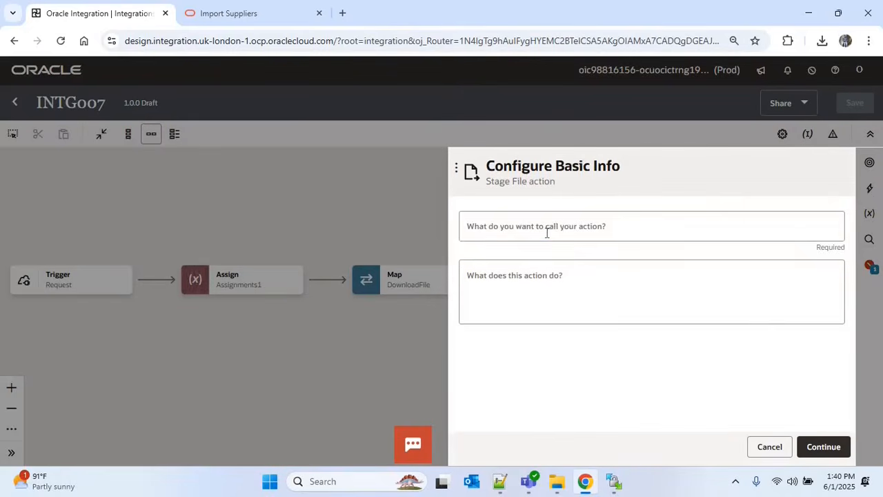
left_click(546, 233)
type("ReadSourceFile")
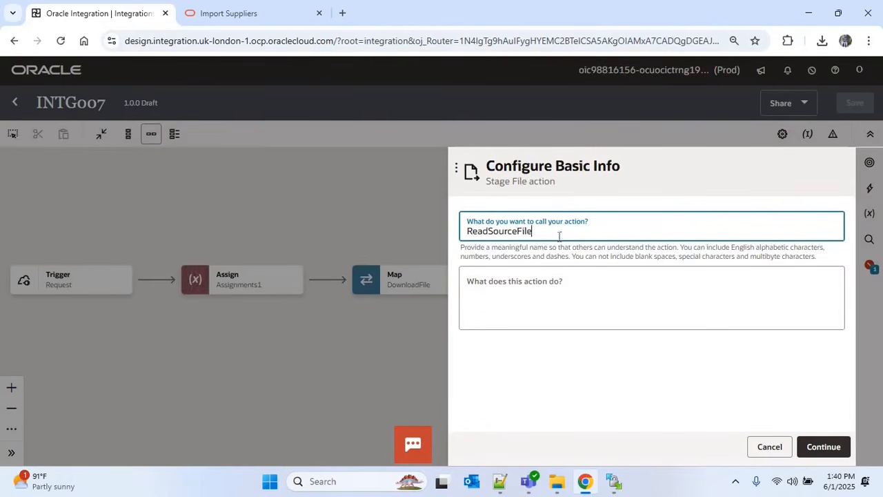
left_click(823, 447)
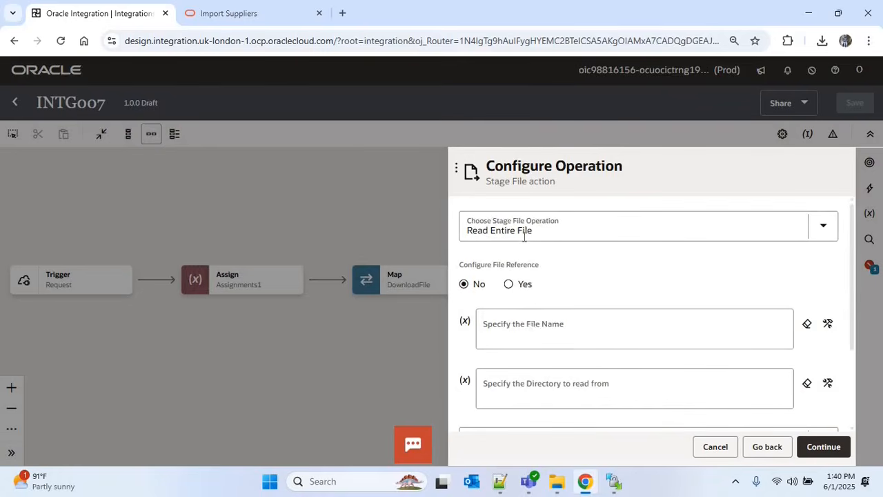
Read the entire file using the DownloadFile response's FileReference as the file reference
left_click(510, 286)
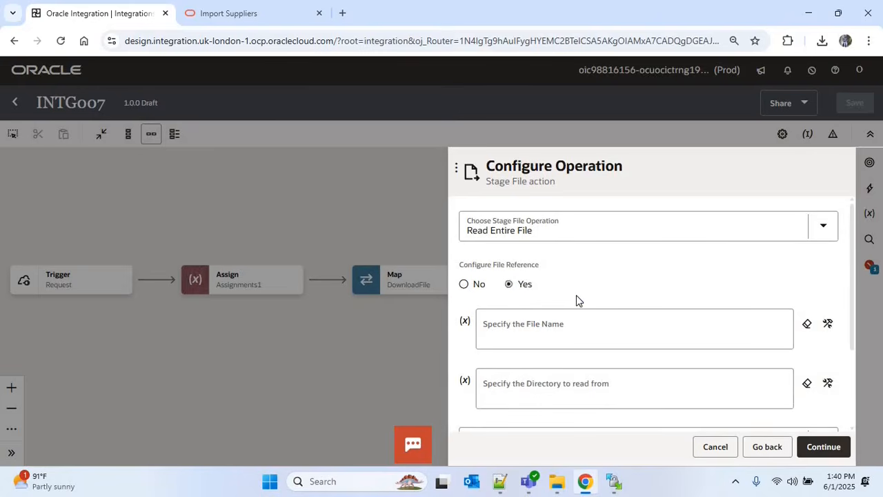
left_click(827, 325)
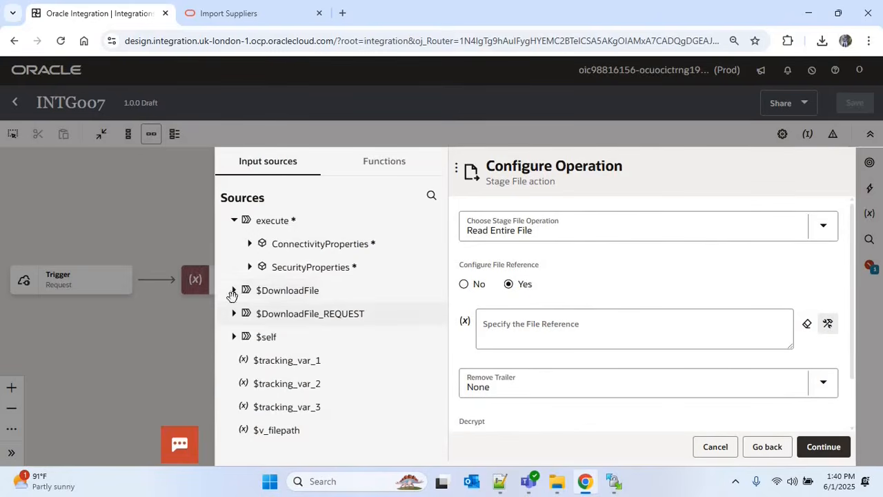
left_click(233, 291)
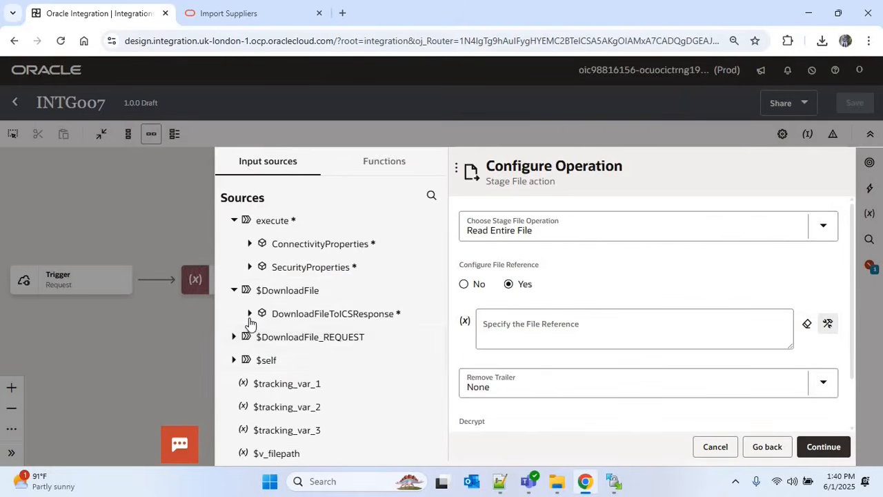
left_click(249, 315)
left_click(261, 337)
left_click(339, 407)
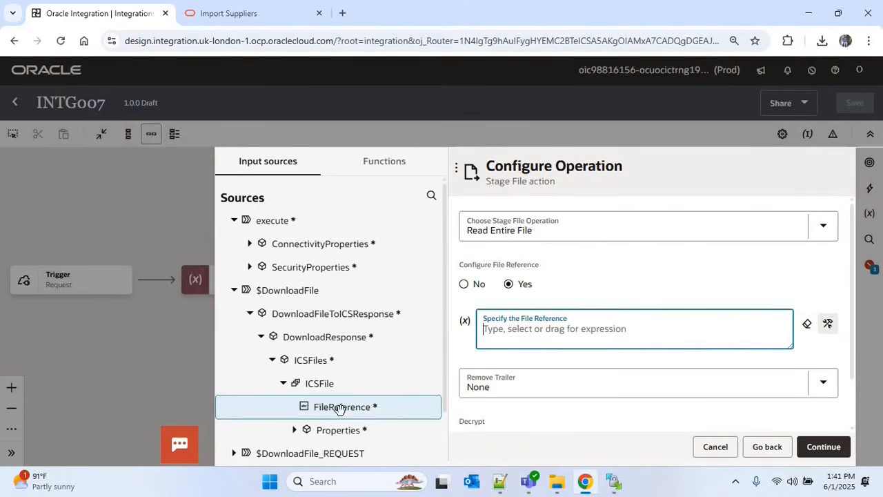
left_click_drag(339, 407, 596, 341)
left_click(821, 447)
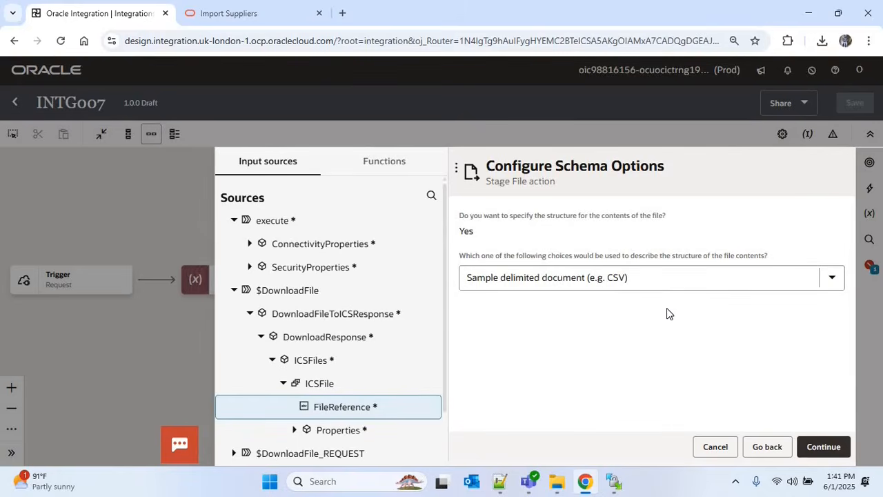
Upload Supplier_Data.csv as the sample CSV and enter the record and recordset names
left_click(822, 445)
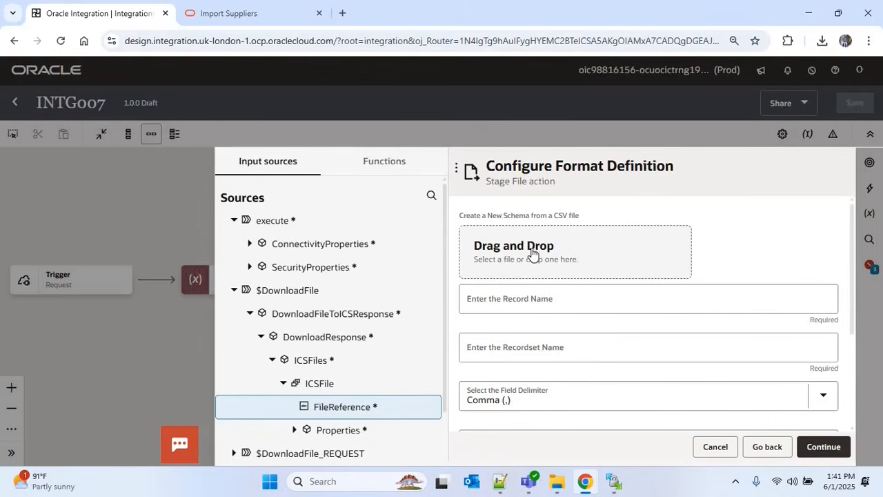
left_click(154, 200)
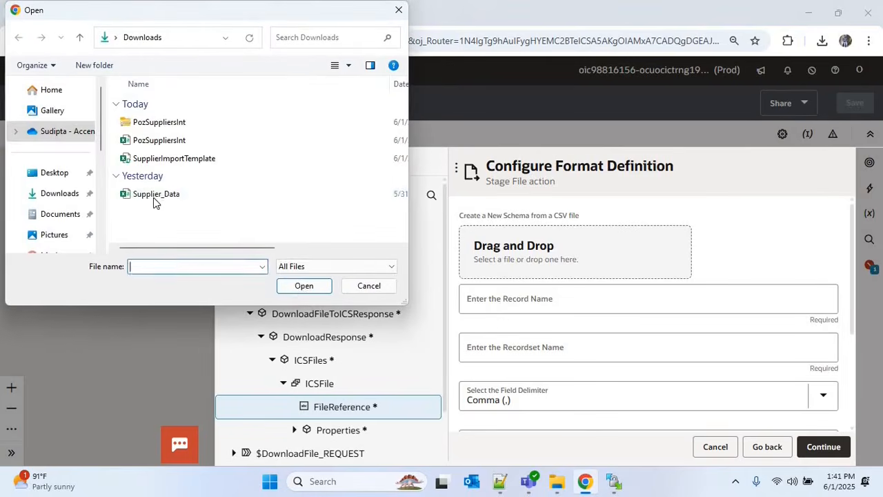
left_click(306, 283)
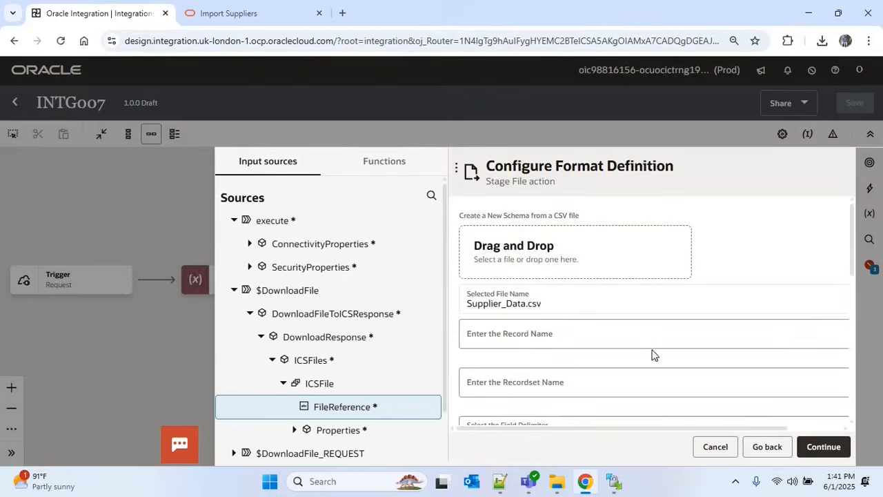
left_click(532, 337)
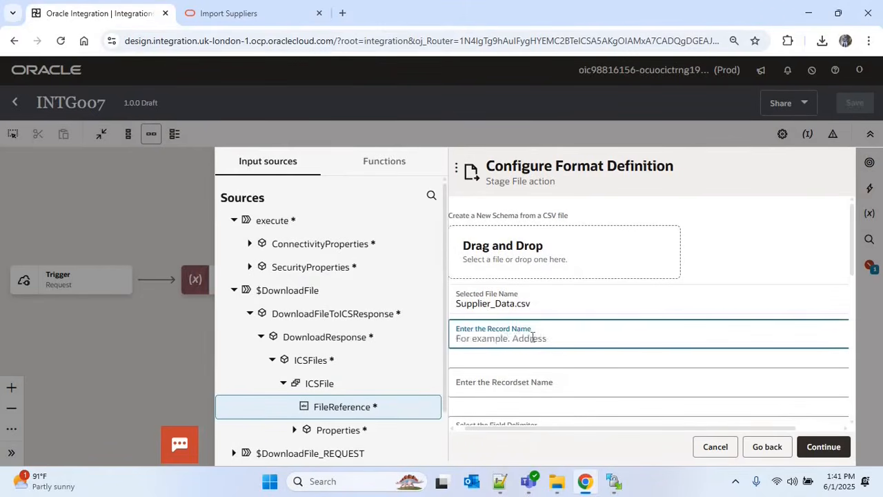
type("R")
key("Tab")
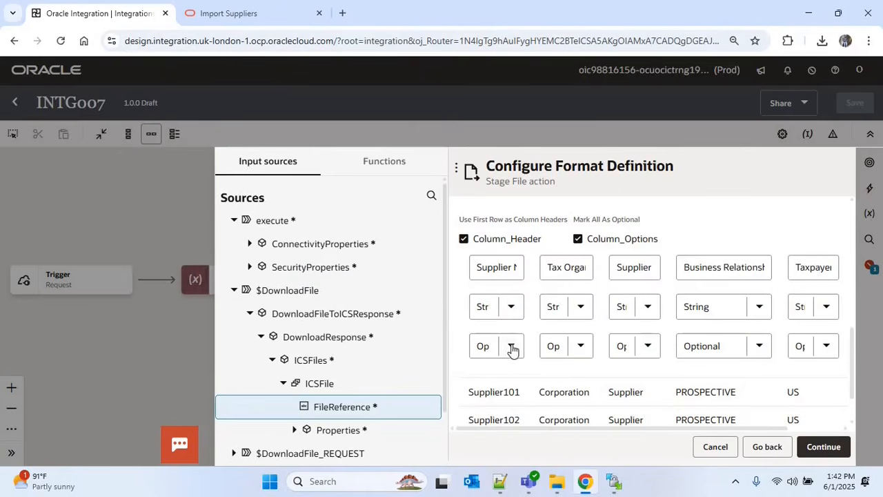
Make the first column Mandatory and finish the ReadSourceFile configuration
left_click(511, 349)
left_click(499, 387)
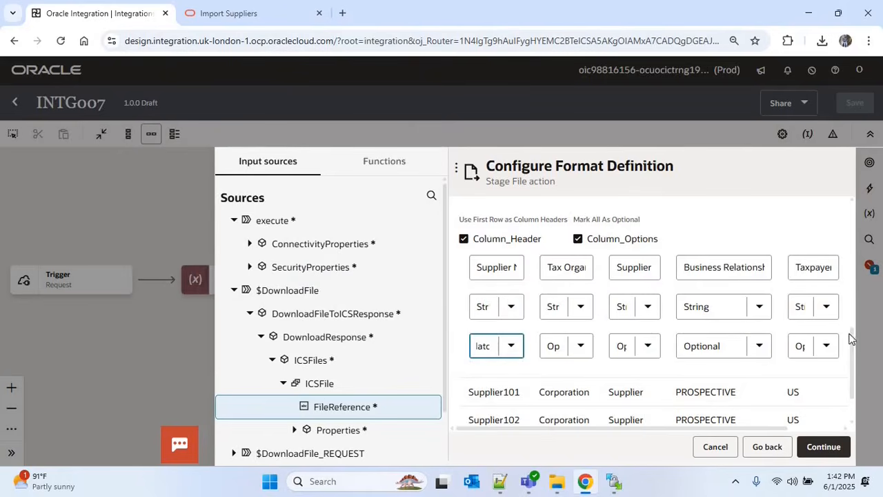
scroll(816, 422, "down", 1)
left_click(830, 446)
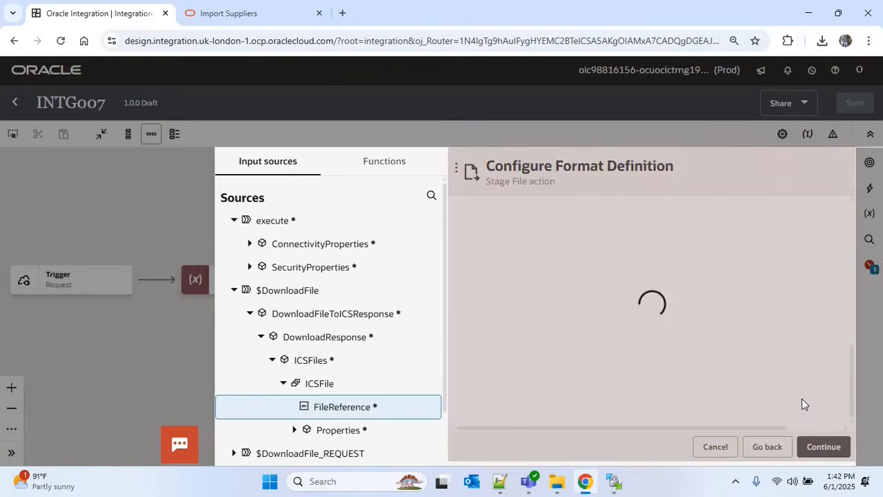
left_click(829, 447)
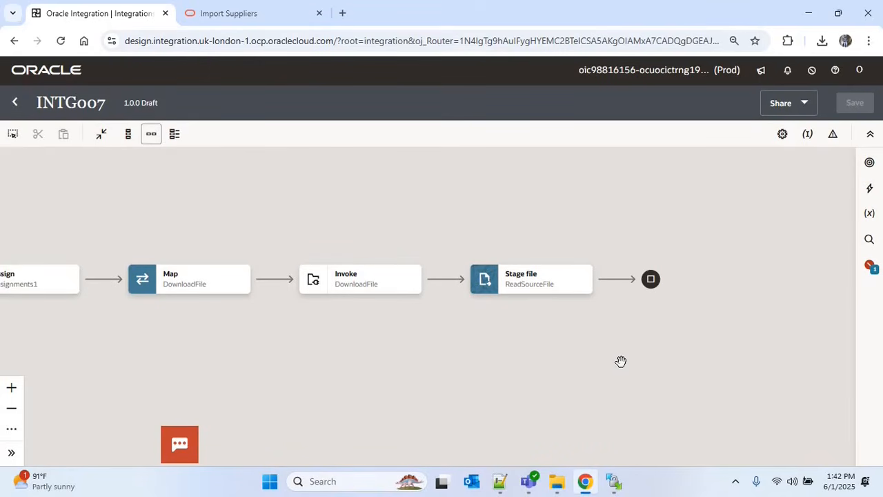
Insert a second Stage File action after ReadSourceFile by searching 'stage'
left_click(616, 278)
type("stage")
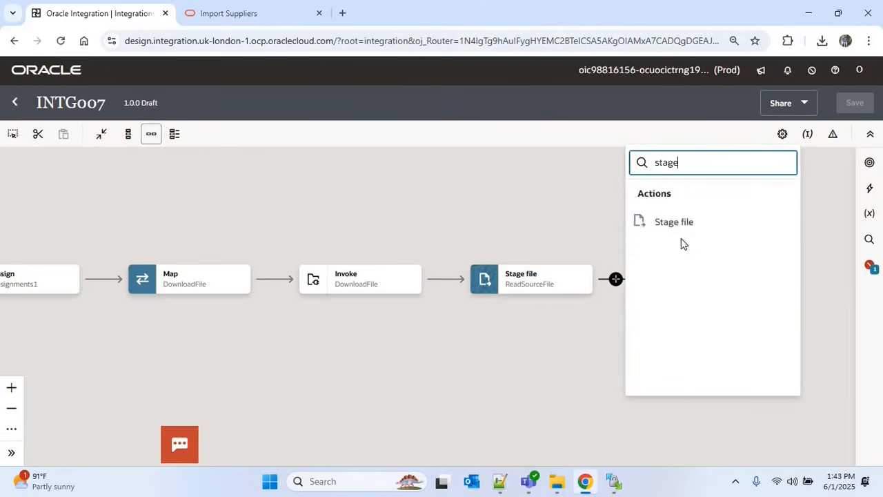
left_click(674, 221)
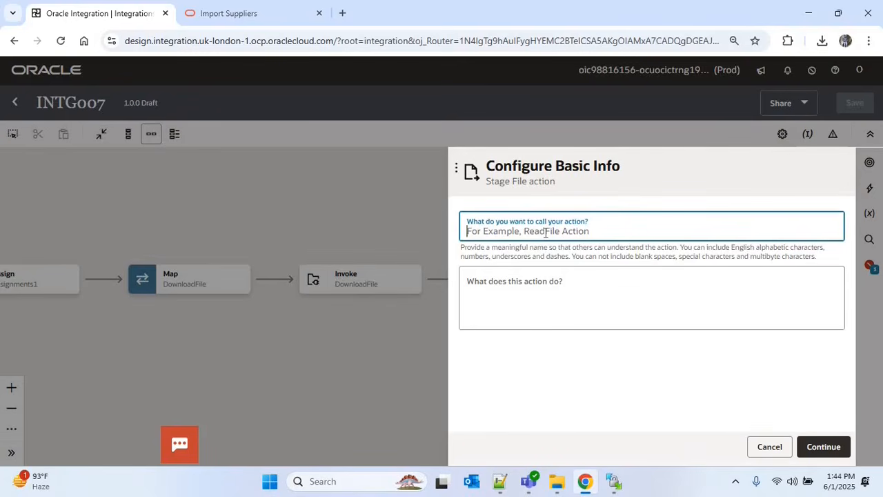
Name the second Stage File action WriteCSVFile and continue
type("WriteCSVFile")
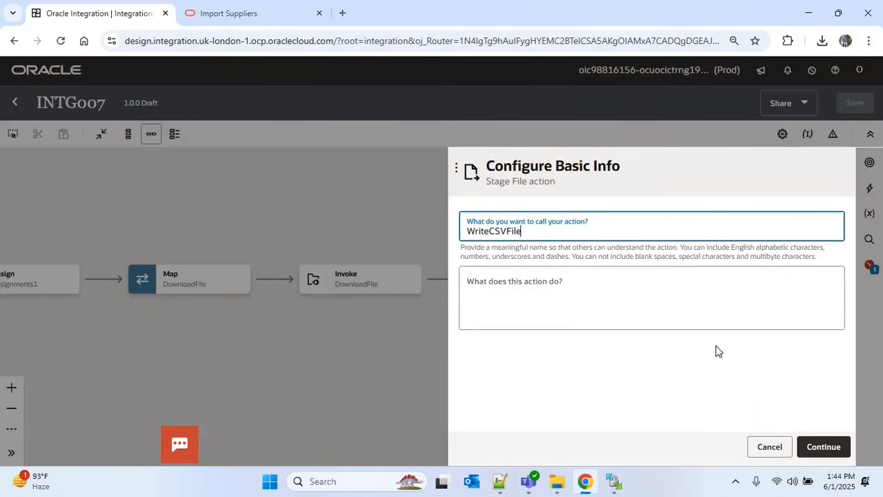
left_click(823, 447)
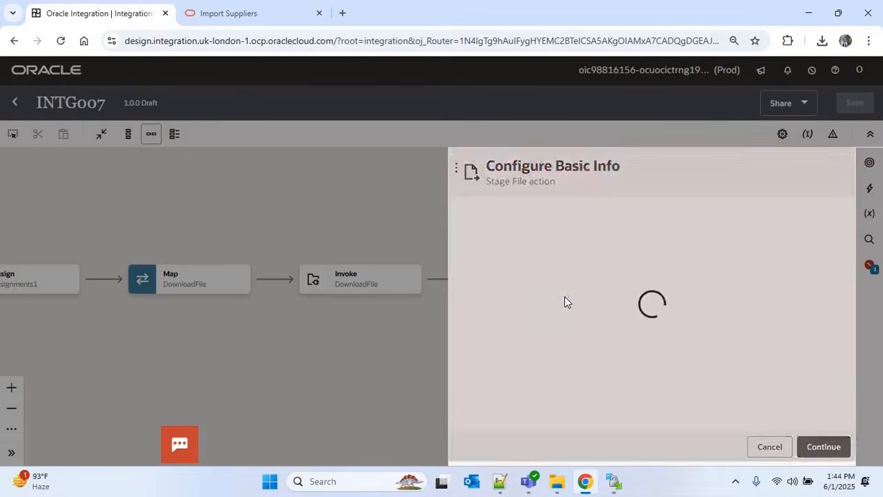
Choose the Write File operation with file name 'PozSuppliersInt.csv'
left_click(825, 229)
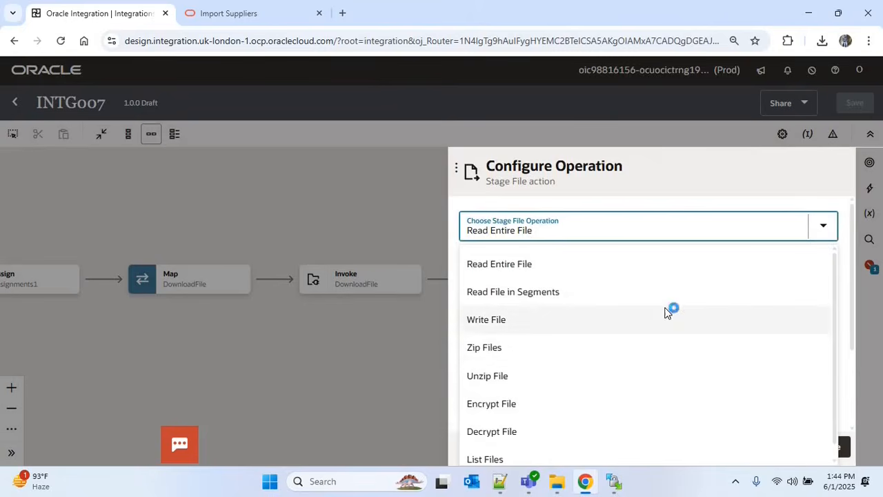
left_click(669, 314)
left_click(548, 290)
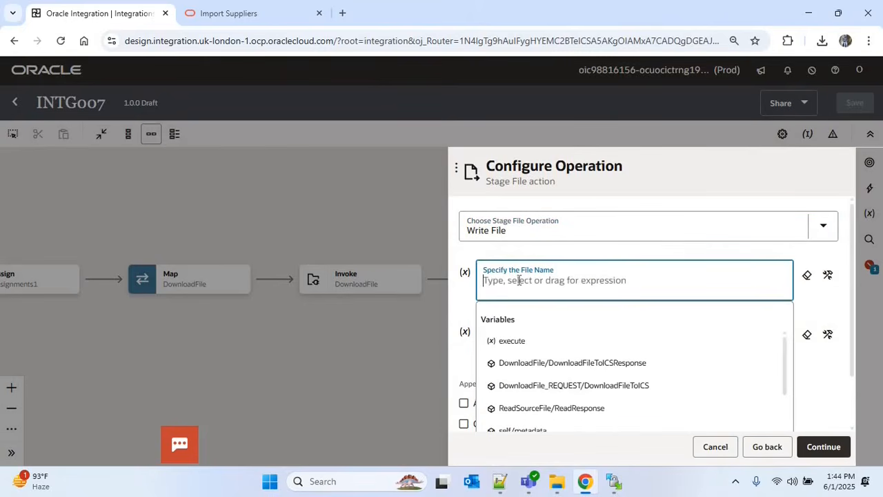
type("\"")
type("PozSuppliersInt'")
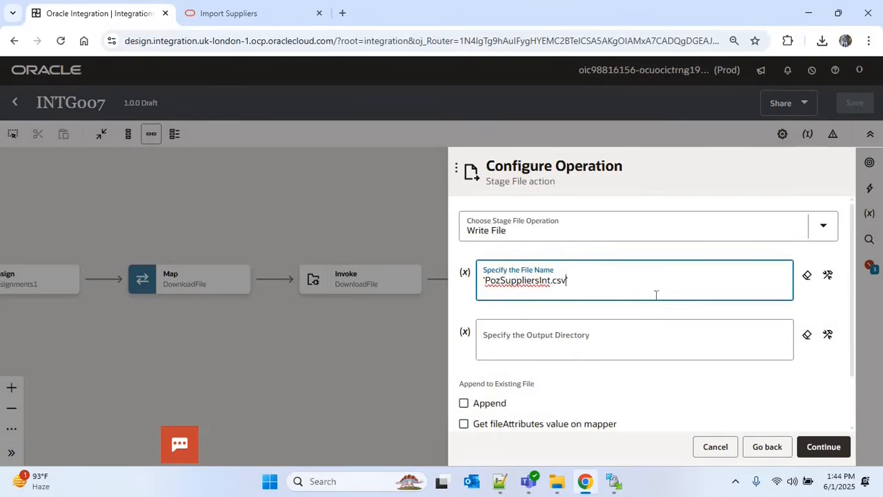
Set the output directory to '/supplier/csv' and continue to the schema options
left_click(583, 342)
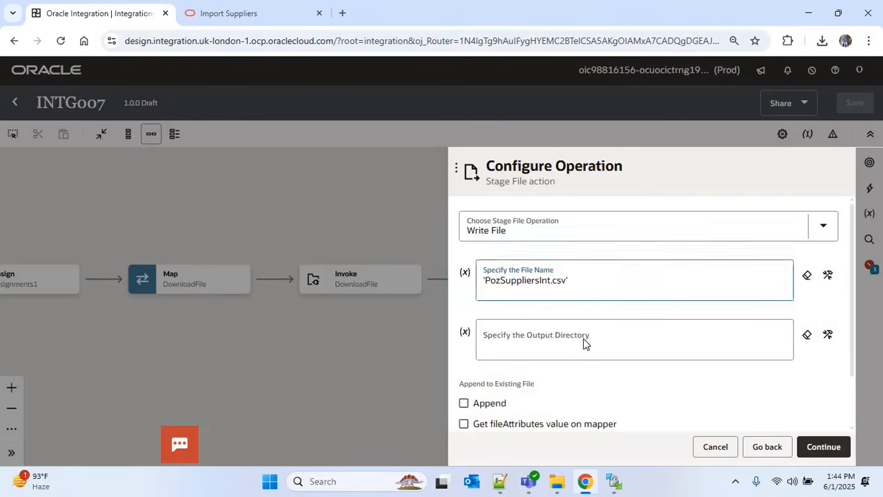
left_click(826, 339)
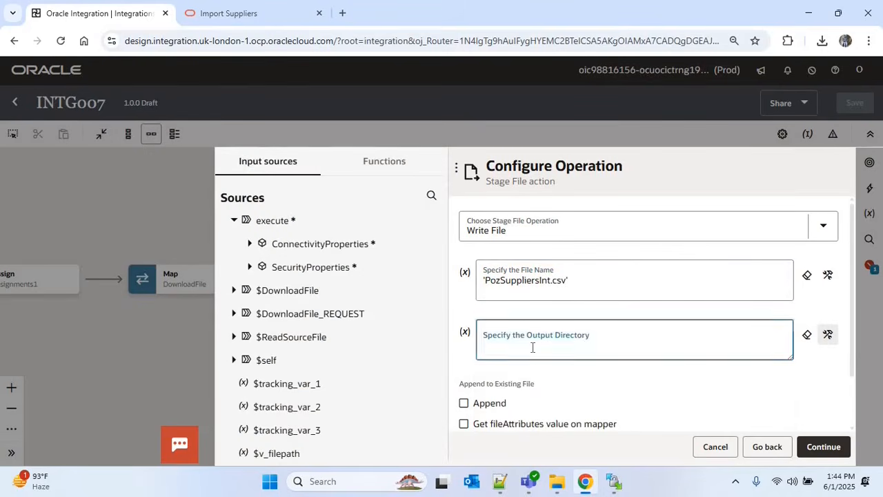
left_click(532, 347)
type("'/supplier/csv")
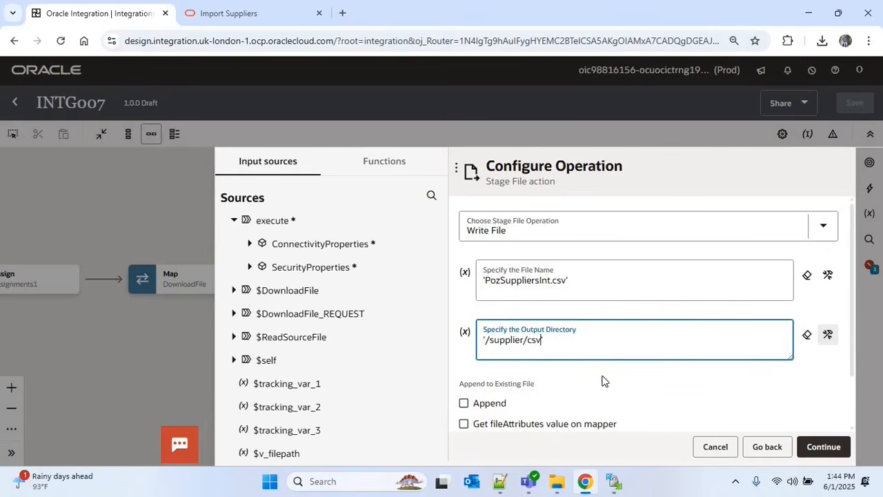
left_click(822, 446)
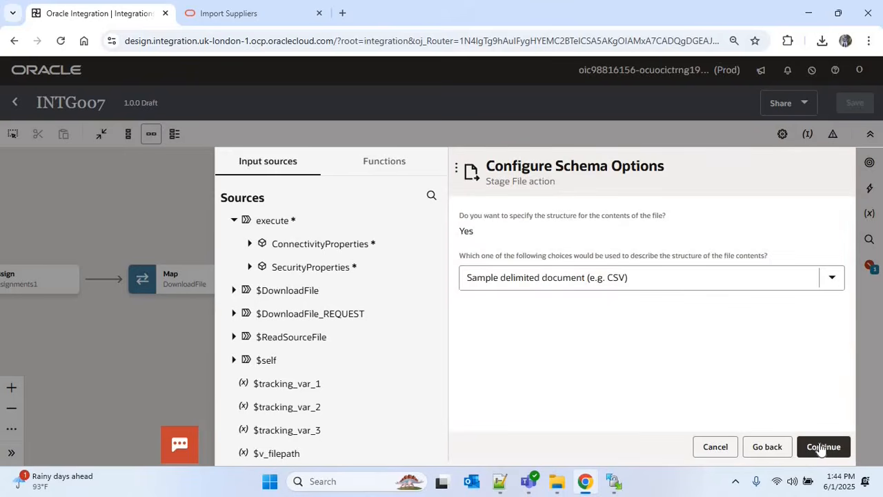
Load PozSuppliersInt.csv as the sample CSV file for the format definition
left_click(821, 446)
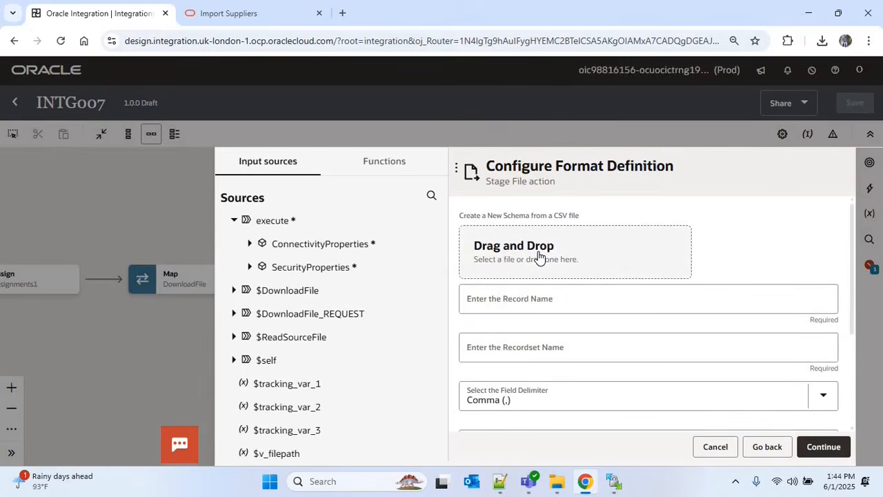
left_click(603, 271)
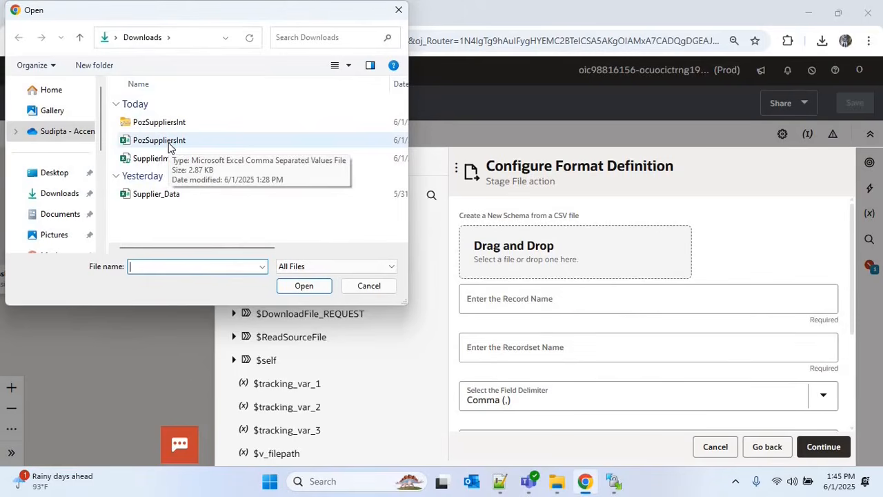
left_click(207, 140)
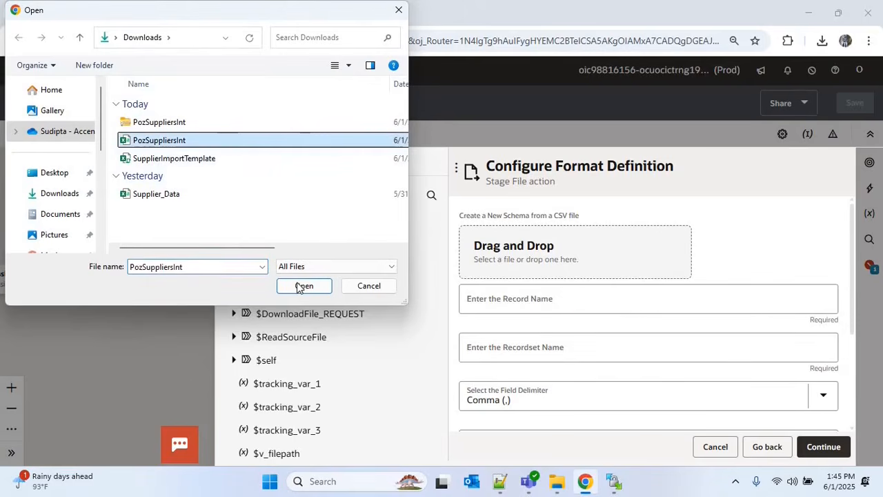
left_click(304, 285)
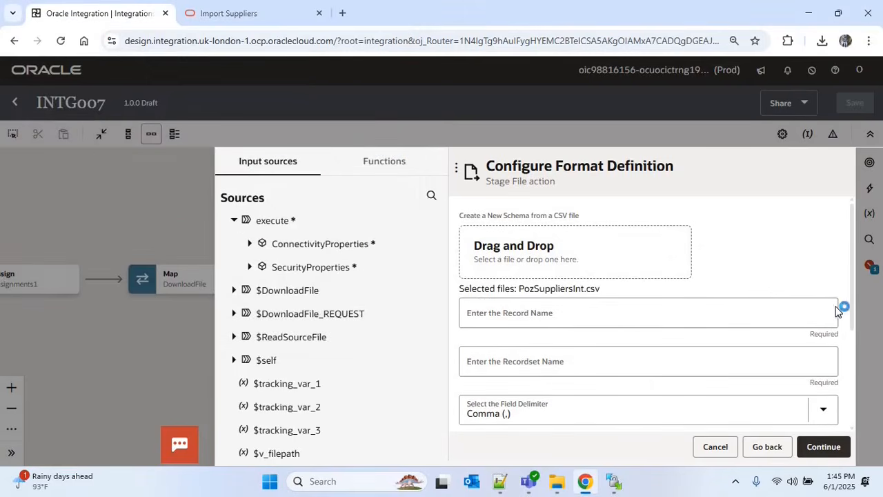
Name the record W and the recordset WS
scroll(690, 296, "down", 2)
left_click(506, 227)
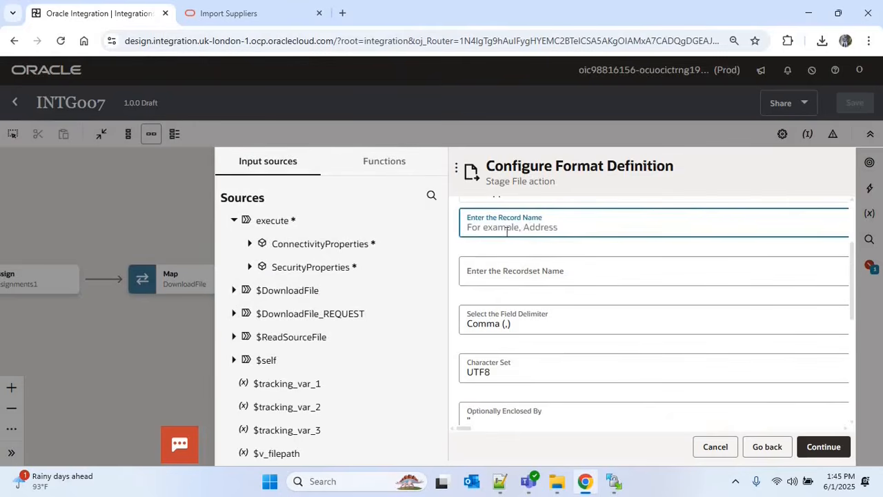
type("W")
left_click(515, 275)
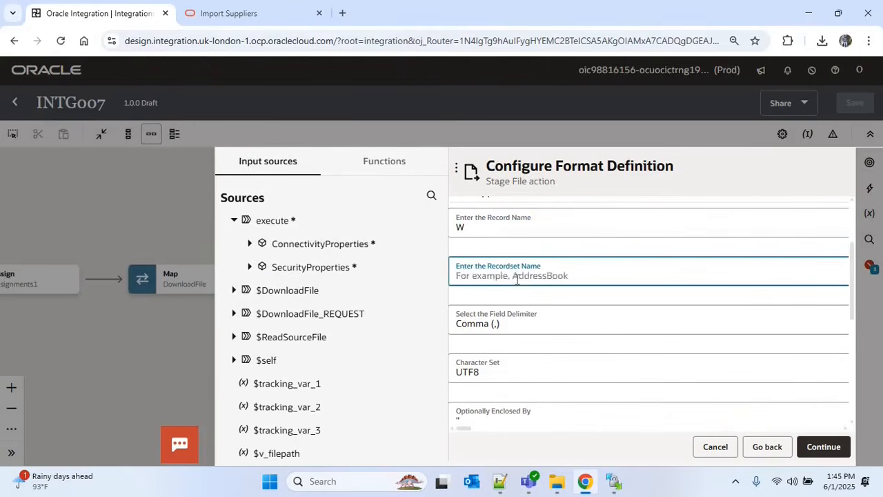
type("WS")
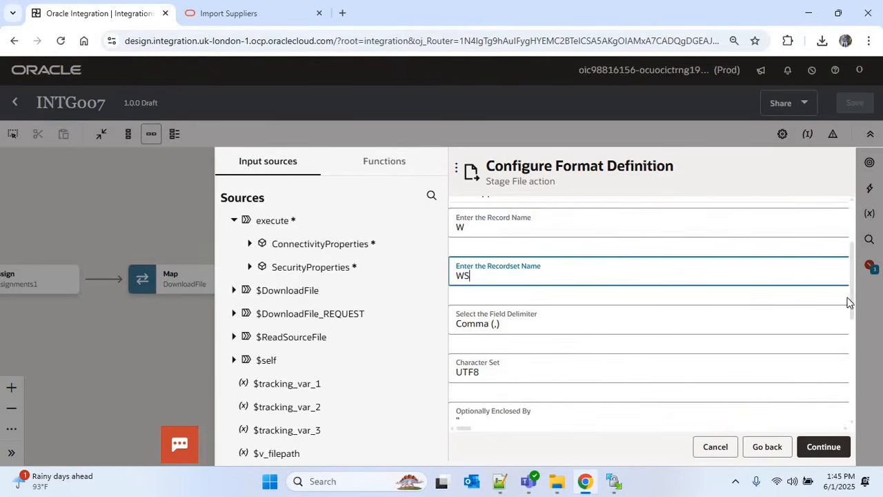
Enable column options, make the first column Mandatory, and continue to the summary
left_click_drag(851, 310, 856, 396)
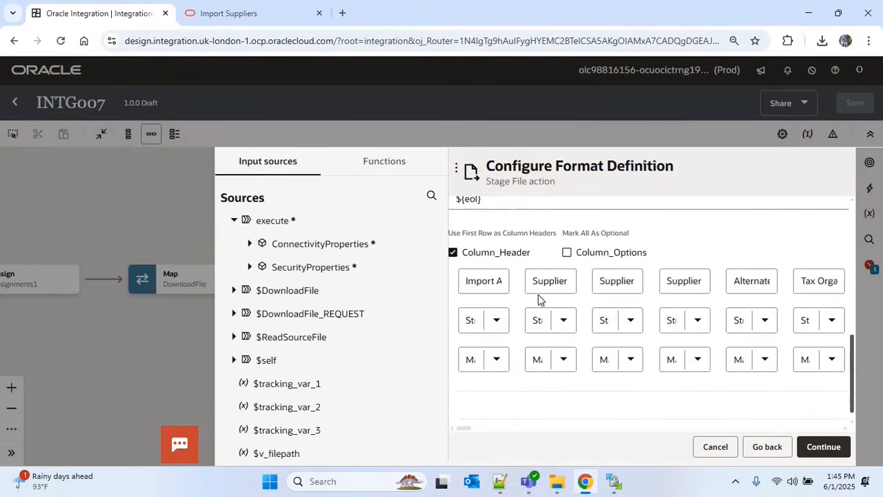
left_click(578, 253)
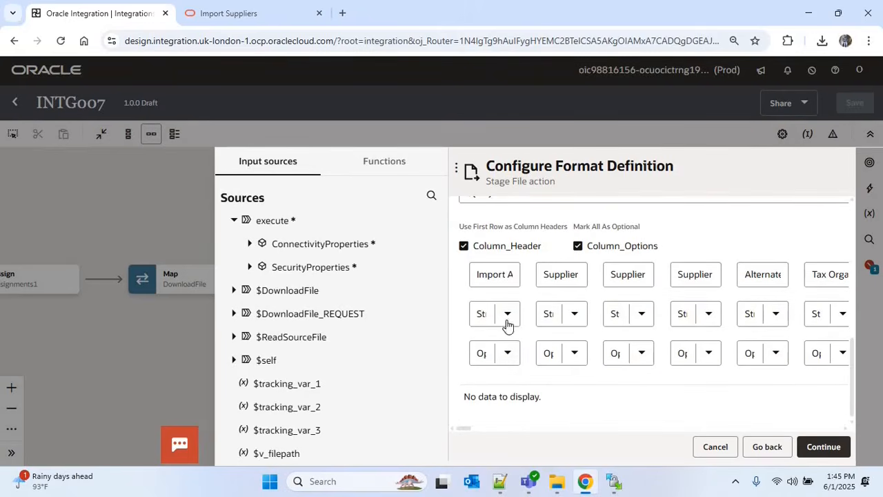
left_click(507, 359)
left_click(485, 393)
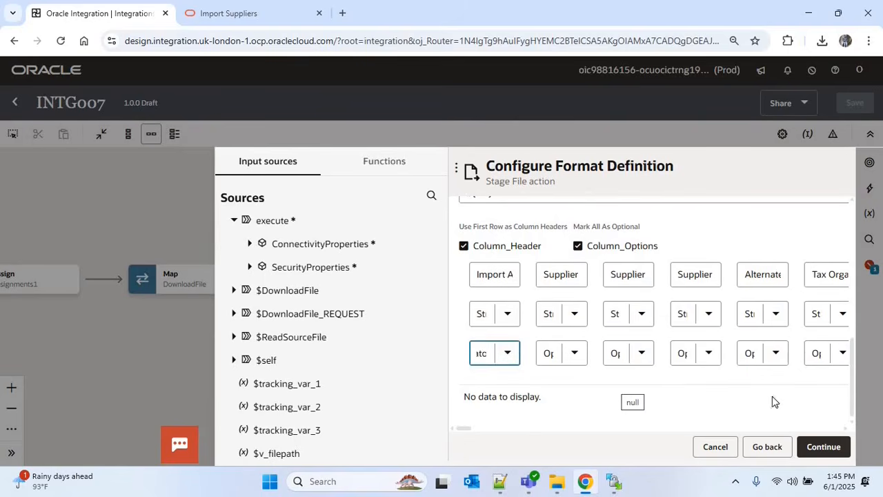
left_click(833, 447)
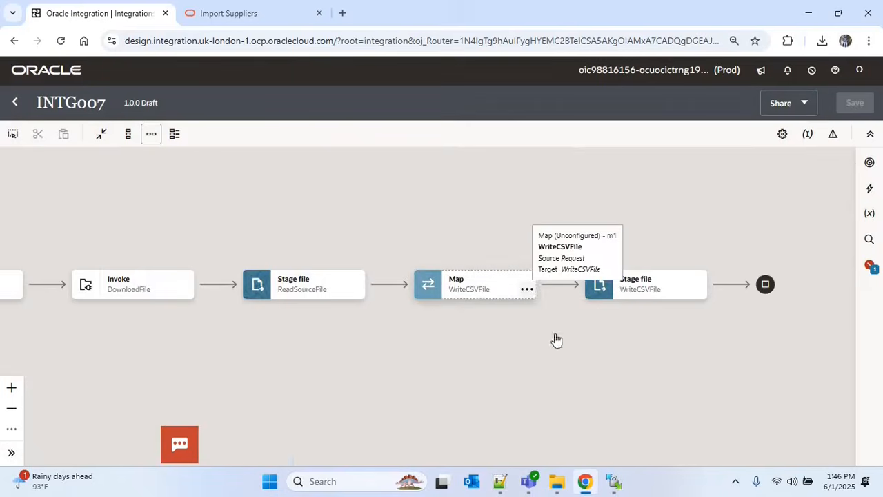
Open the WriteCSVFile map and expand the WS target and the ReadSourceFile RS/R source records
left_click(526, 289)
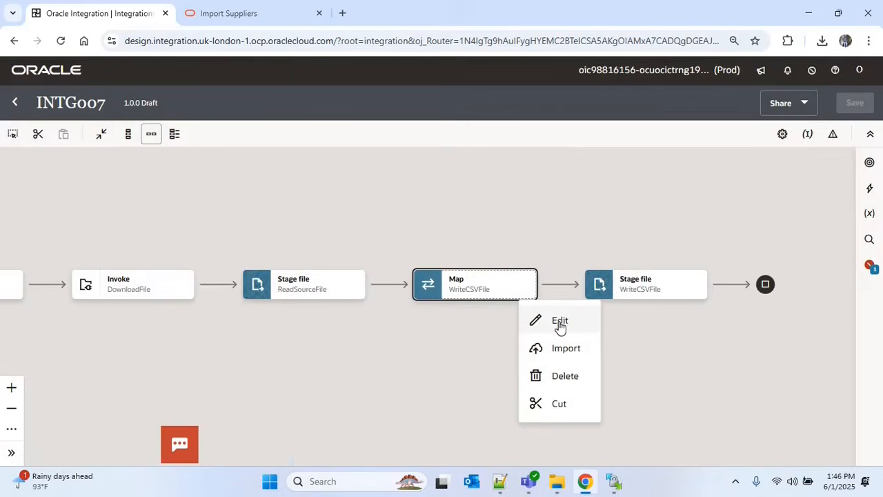
left_click(537, 322)
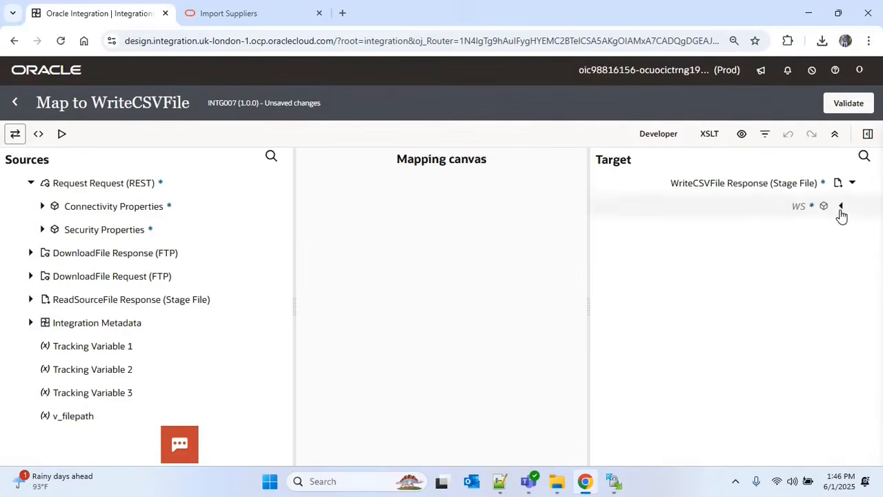
left_click(840, 207)
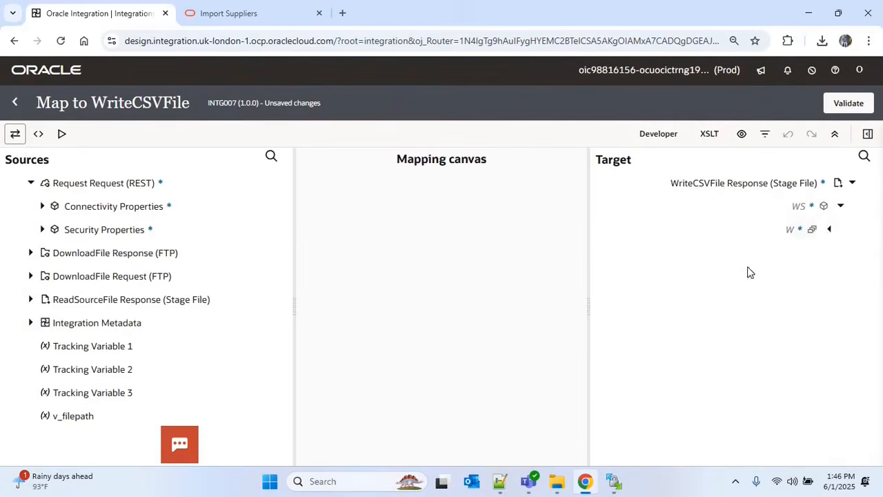
left_click(30, 299)
left_click(43, 323)
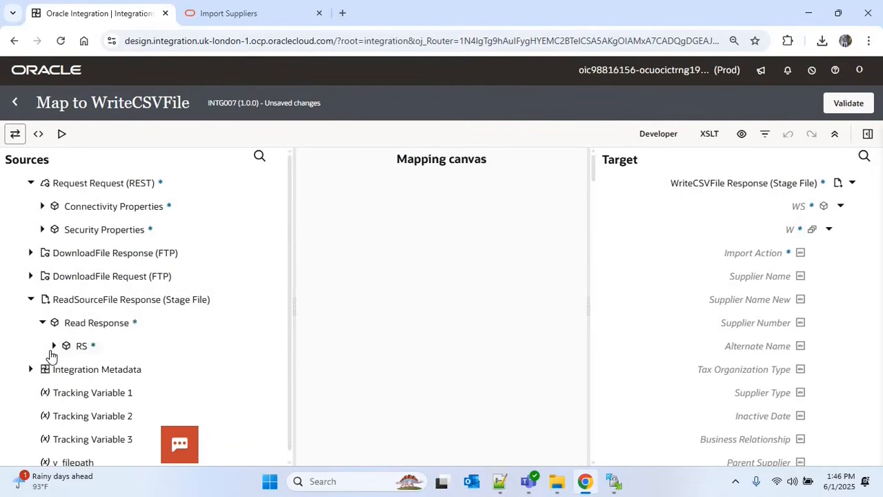
left_click(65, 367)
scroll(207, 274, "down", 2)
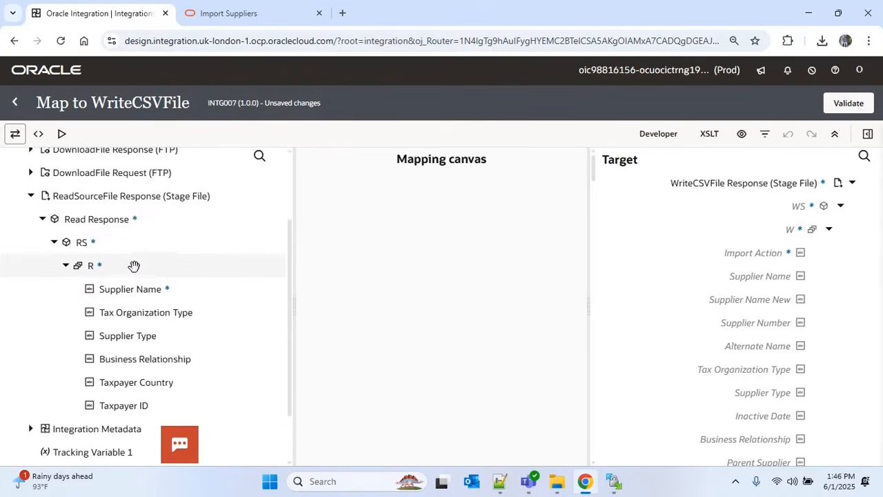
Map R to W, plus Supplier Name, Tax Organization Type, Supplier Type and Business Relationship
left_click_drag(88, 268, 809, 228)
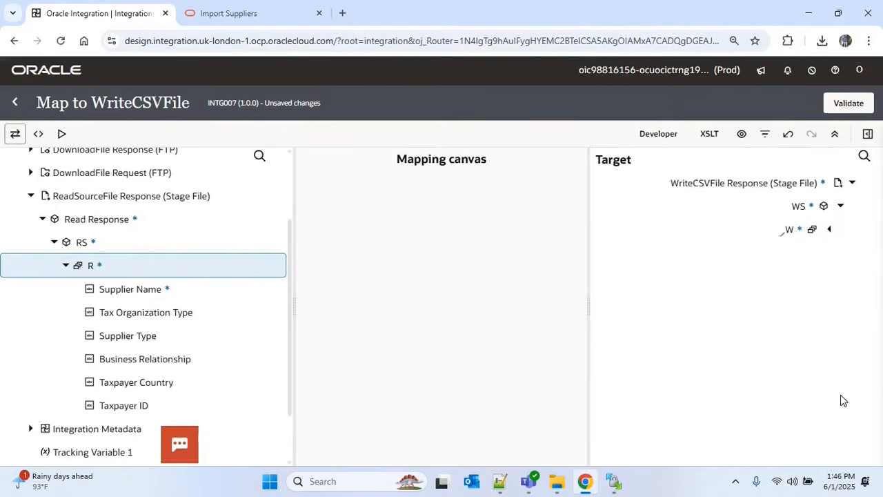
left_click(867, 383)
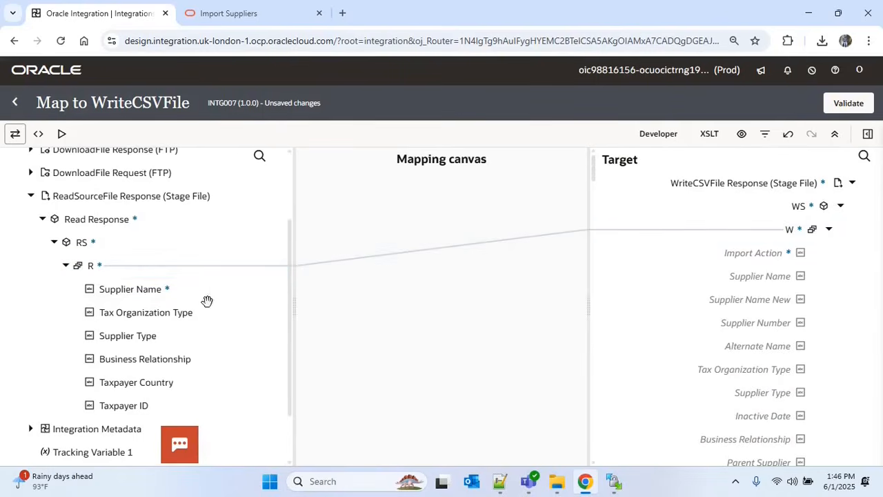
left_click_drag(145, 293, 759, 277)
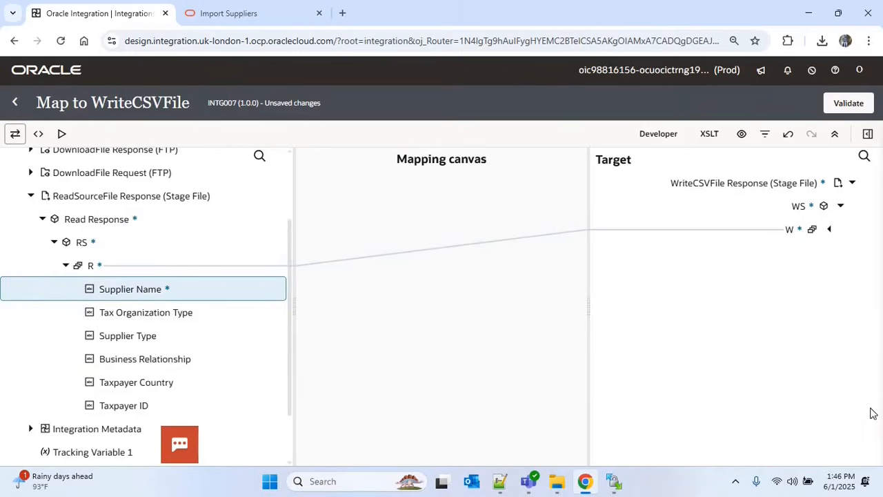
left_click(867, 382)
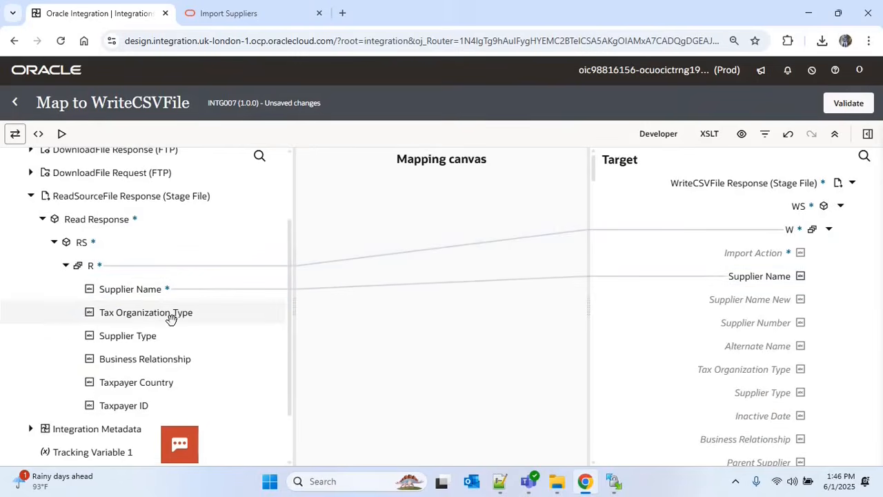
left_click_drag(171, 317, 720, 375)
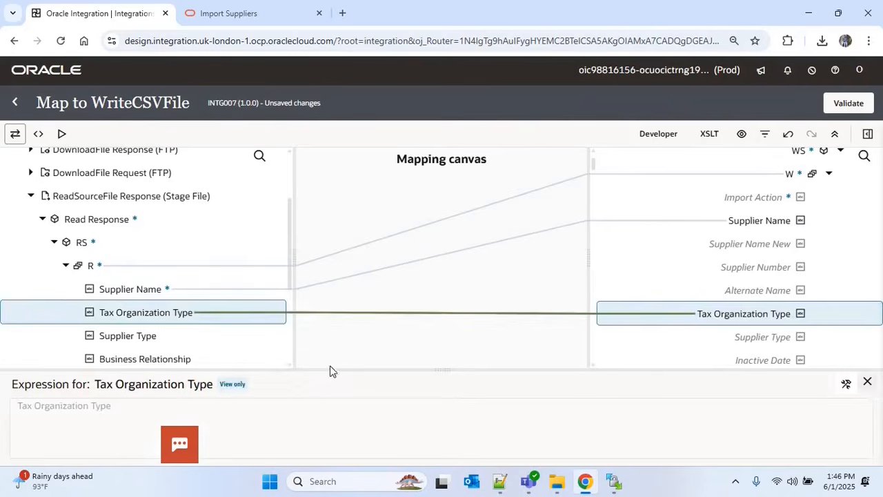
left_click_drag(156, 339, 759, 341)
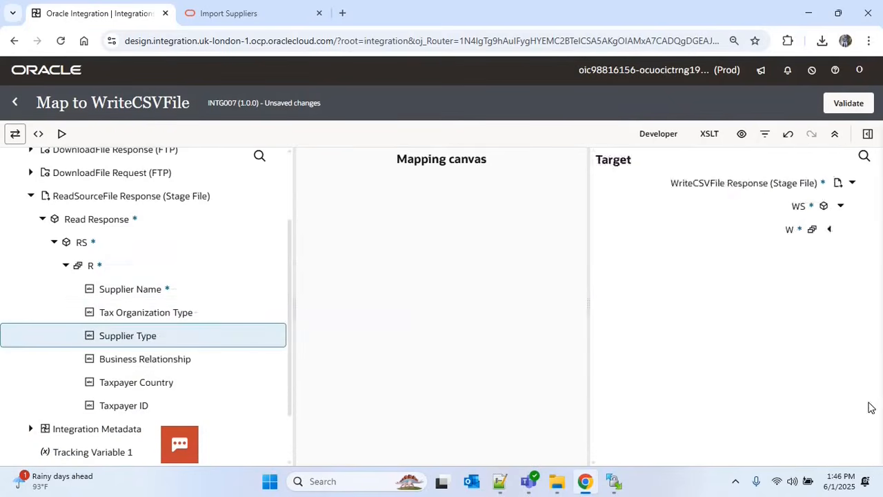
left_click_drag(157, 363, 701, 361)
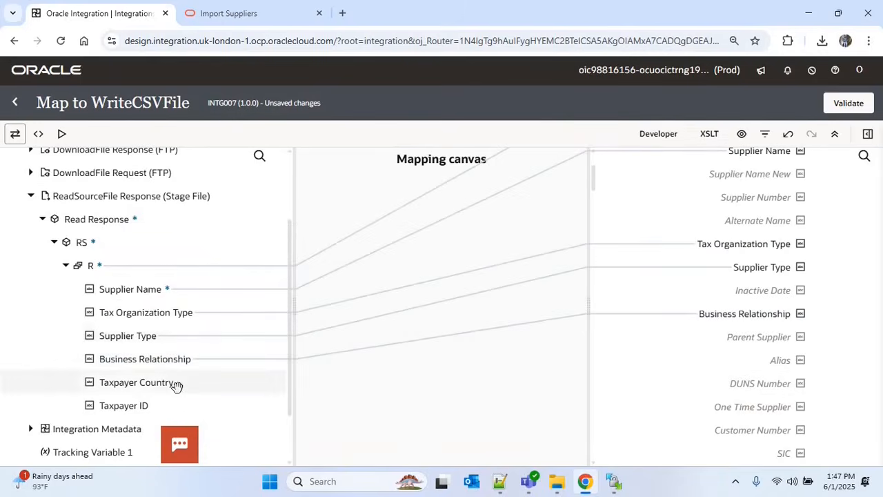
Map source Taxpayer Country and Taxpayer ID to their same-named target fields
left_click_drag(177, 384, 573, 289)
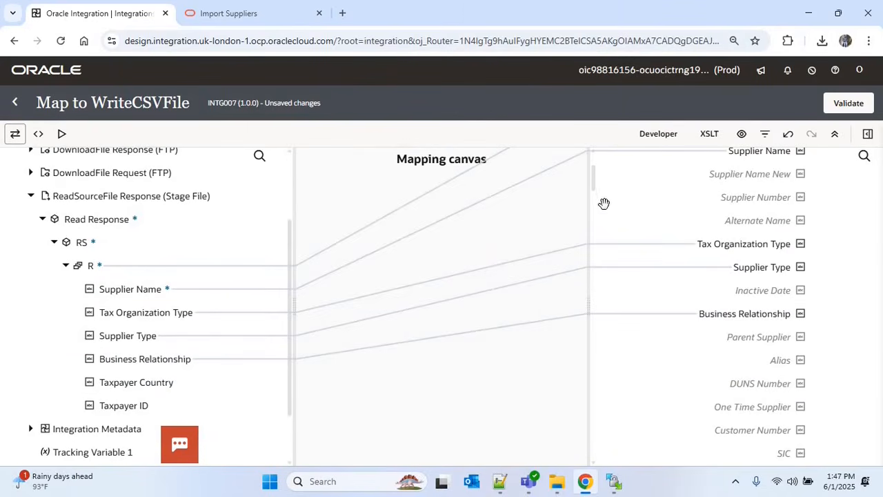
scroll(596, 196, "down", 3)
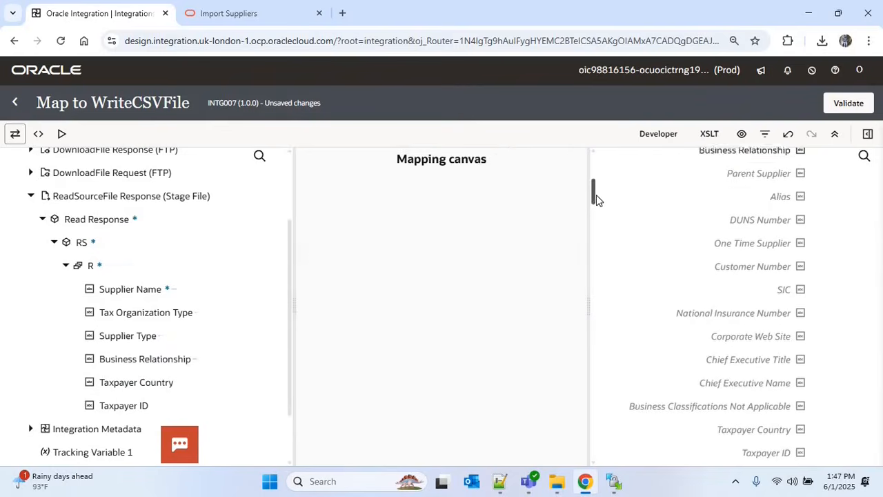
left_click_drag(147, 382, 730, 414)
left_click(867, 385)
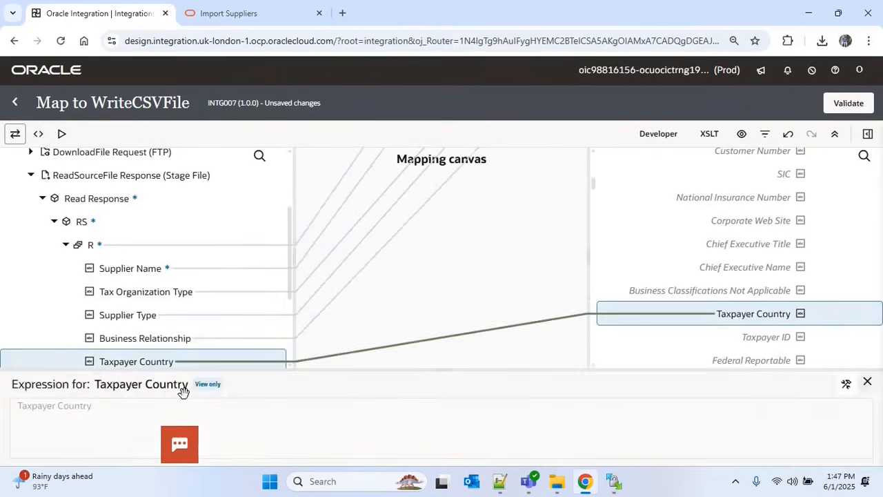
left_click_drag(165, 384, 762, 337)
left_click(867, 387)
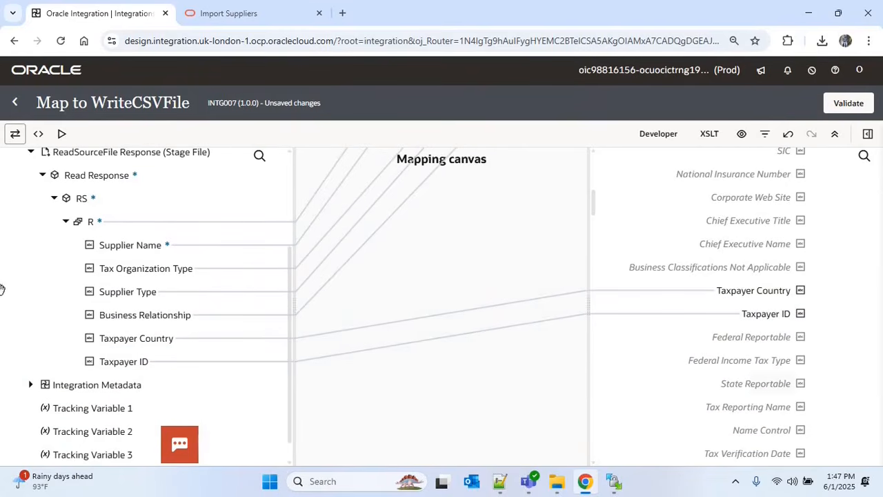
left_click_drag(593, 200, 593, 167)
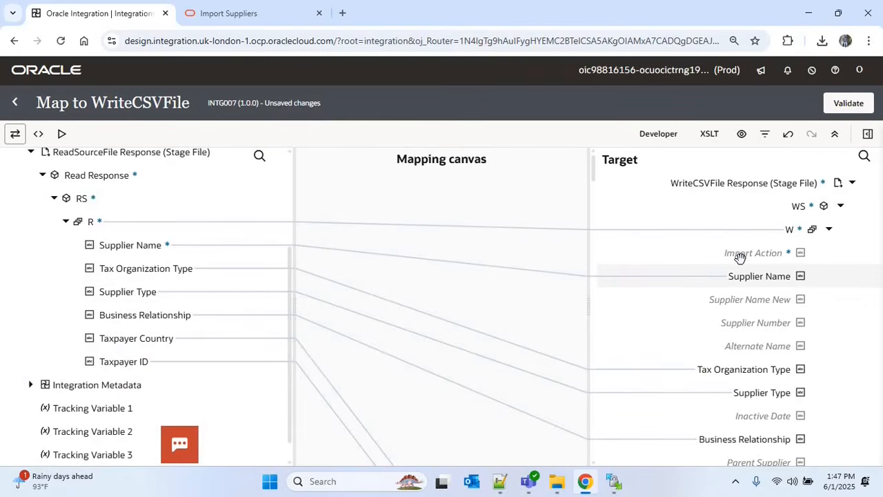
Create the Import Action target node and set its expression to the constant 'CREATE'
right_click(740, 258)
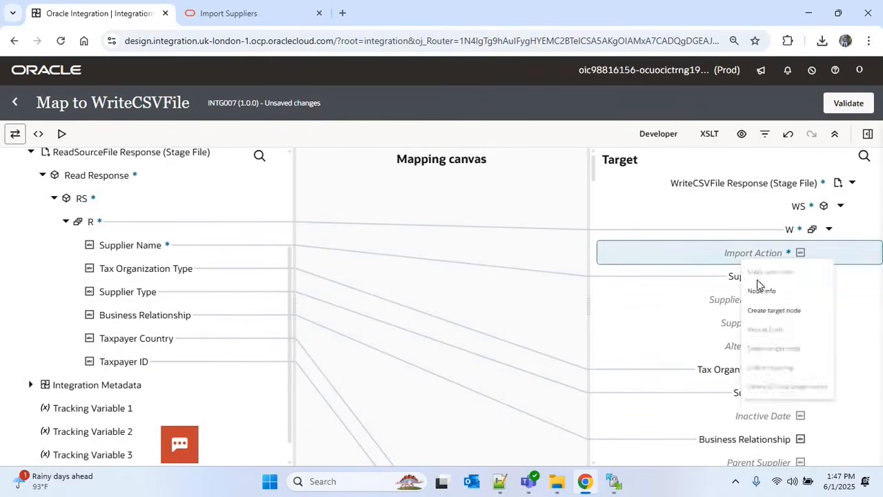
left_click(770, 337)
right_click(733, 257)
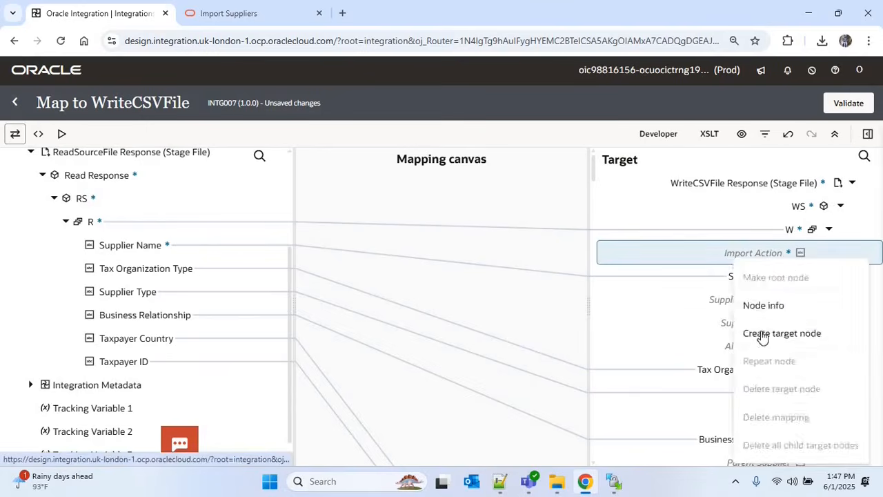
left_click(761, 334)
left_click(846, 385)
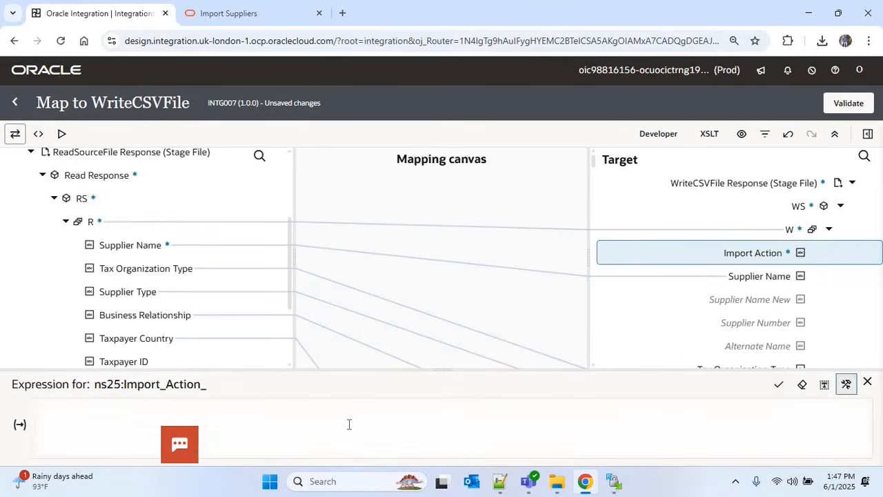
left_click(349, 414)
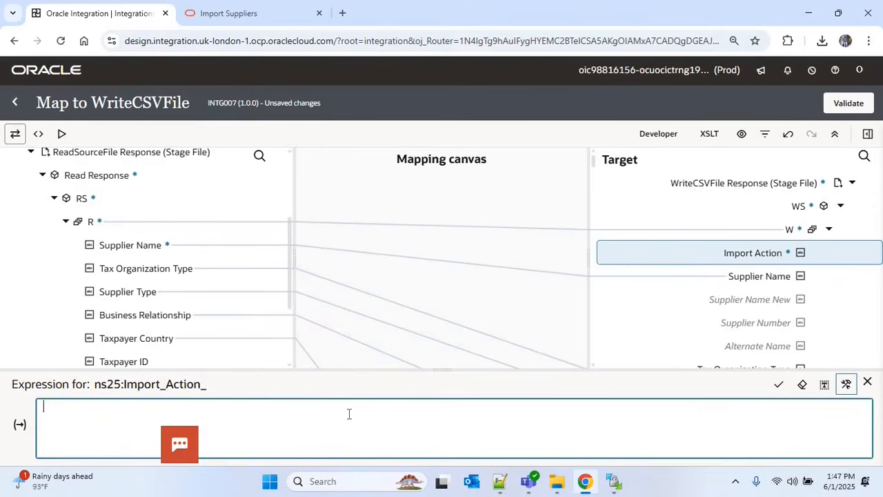
type("''")
key("Left")
type("CREATE")
left_click(778, 385)
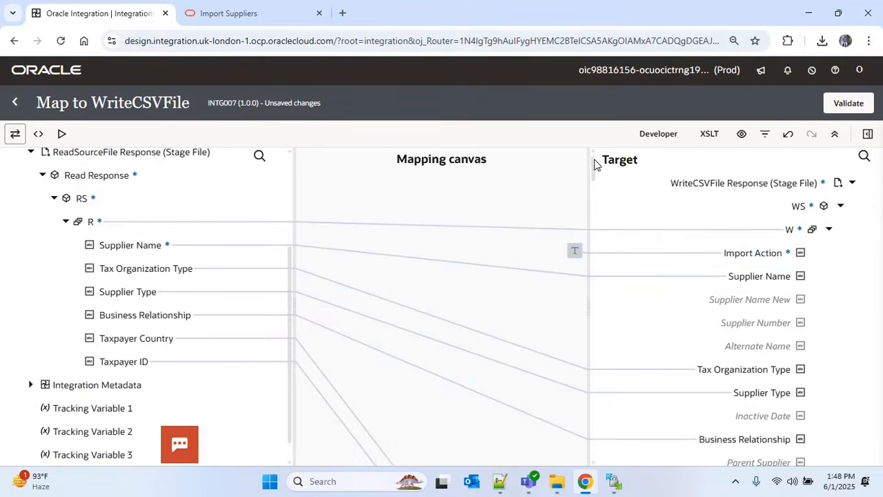
Create the Batch ID node in the target
left_click_drag(596, 227, 597, 459)
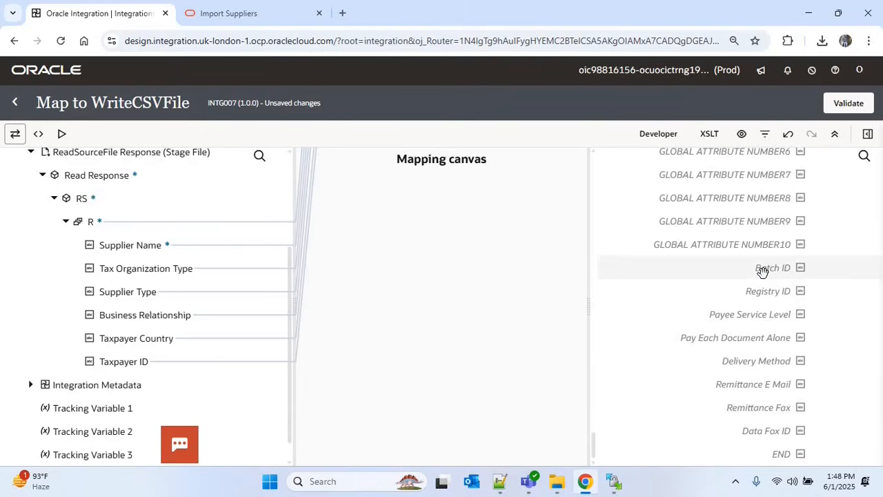
right_click(762, 270)
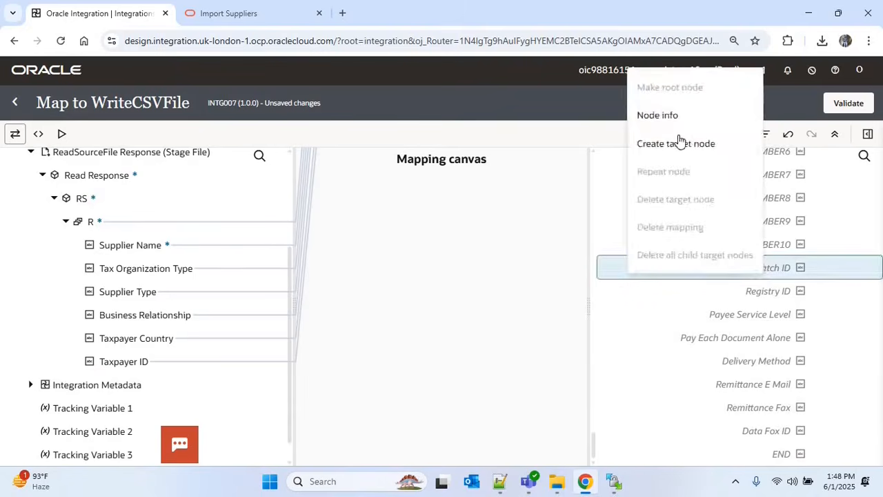
left_click(681, 143)
scroll(289, 345, "down", 1)
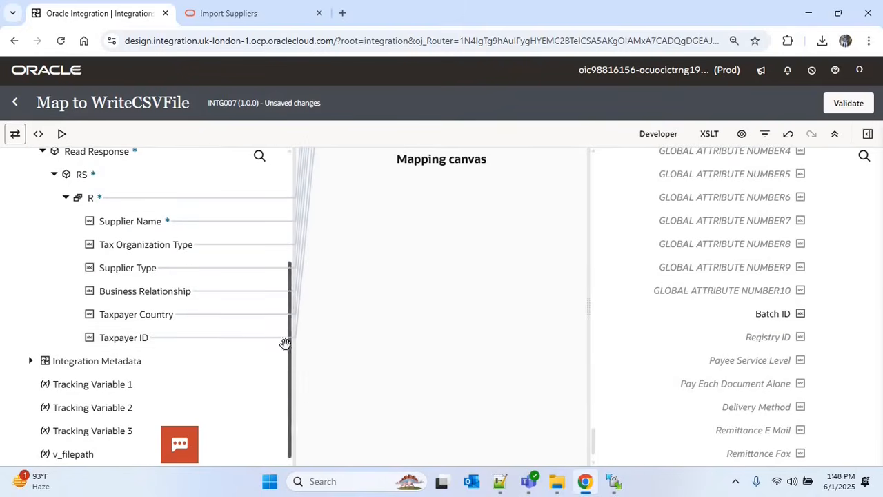
Map Integration Metadata's Runtime Details Instance ID onto Batch ID
left_click(30, 361)
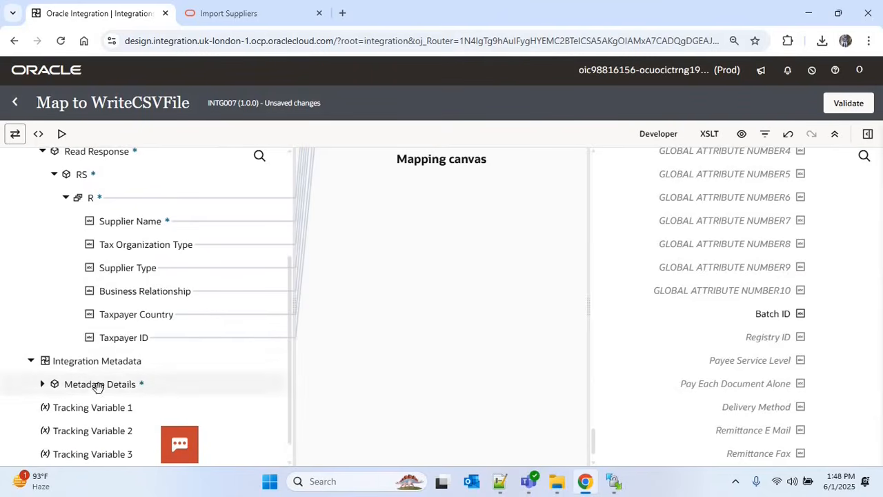
left_click(42, 385)
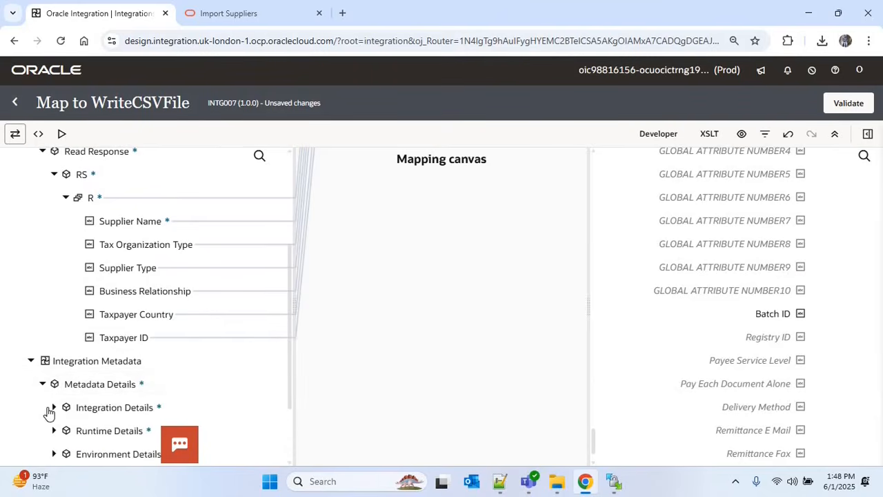
left_click(55, 407)
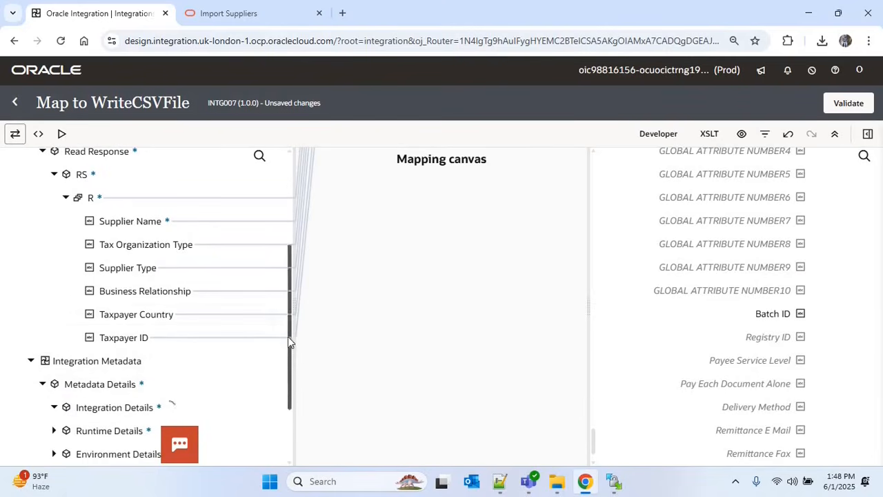
left_click_drag(288, 367, 288, 417)
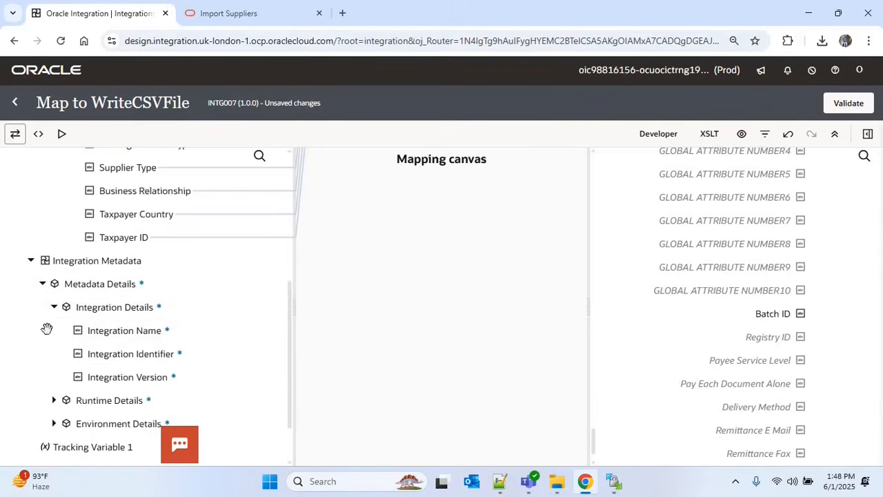
left_click(54, 402)
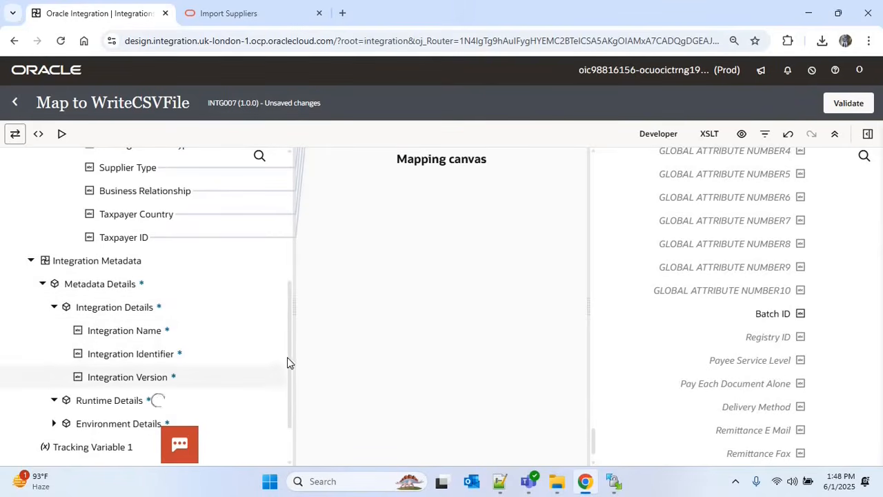
scroll(282, 385, "down", 3)
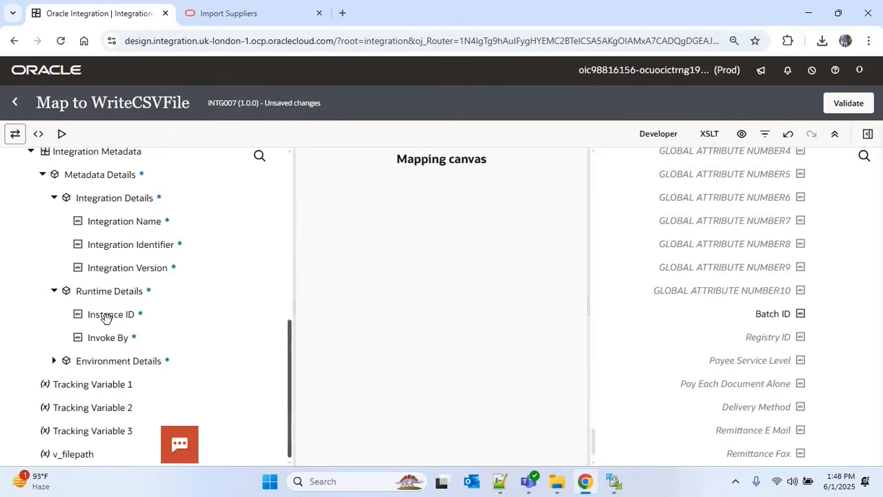
mouse_move(126, 316)
left_mouse_down()
mouse_move(520, 327)
mouse_move(740, 313)
left_mouse_up()
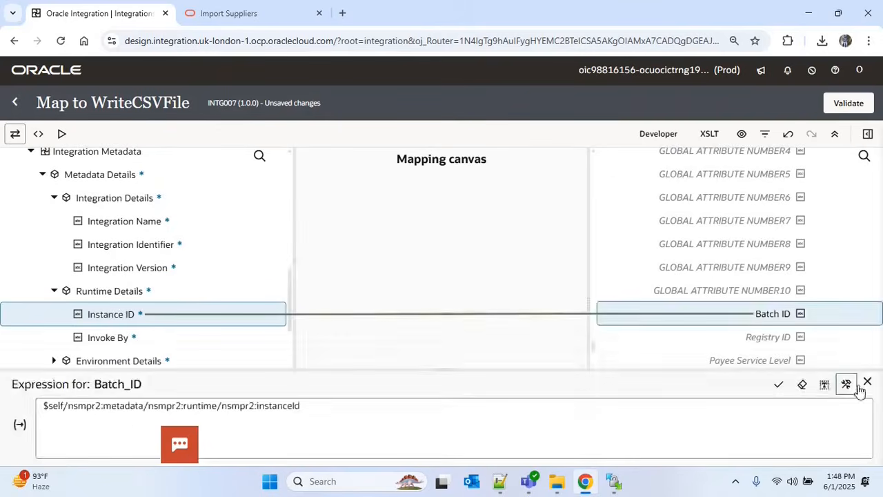
left_click(867, 380)
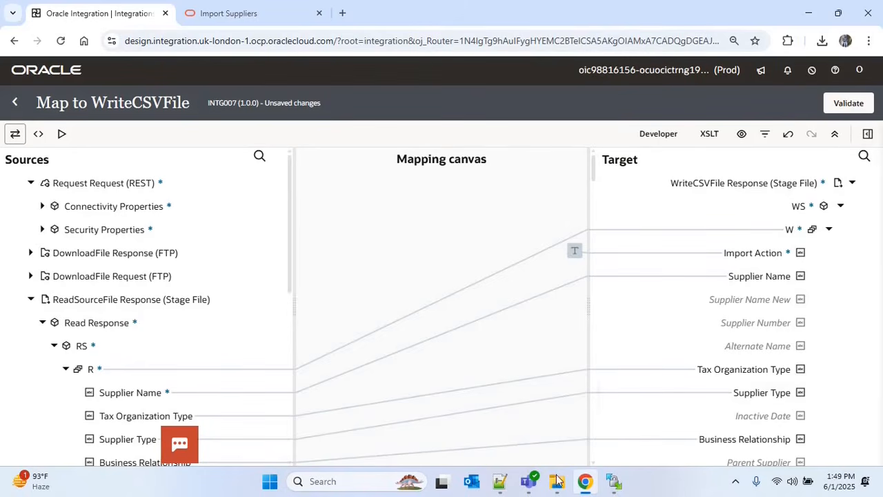
Open SupplierImportTemplate from Downloads and check the Import Action and Supplier Name headers
mouse_move(557, 485)
left_click(655, 404)
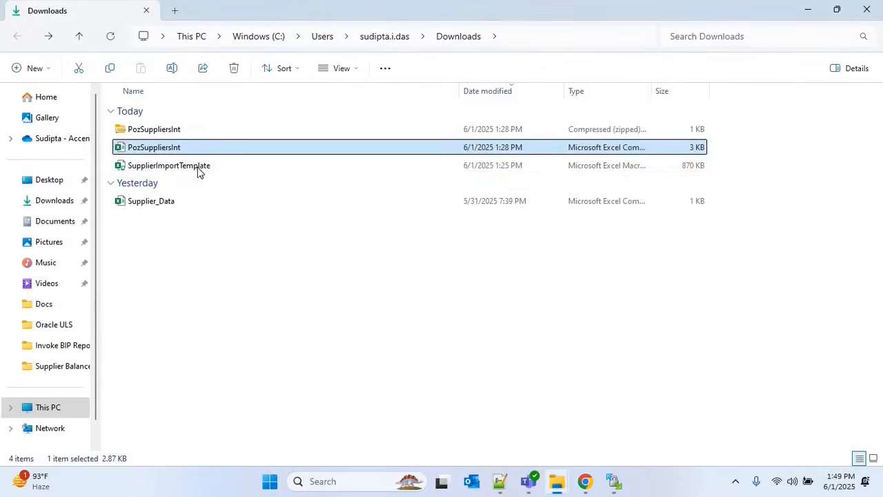
double_click(193, 167)
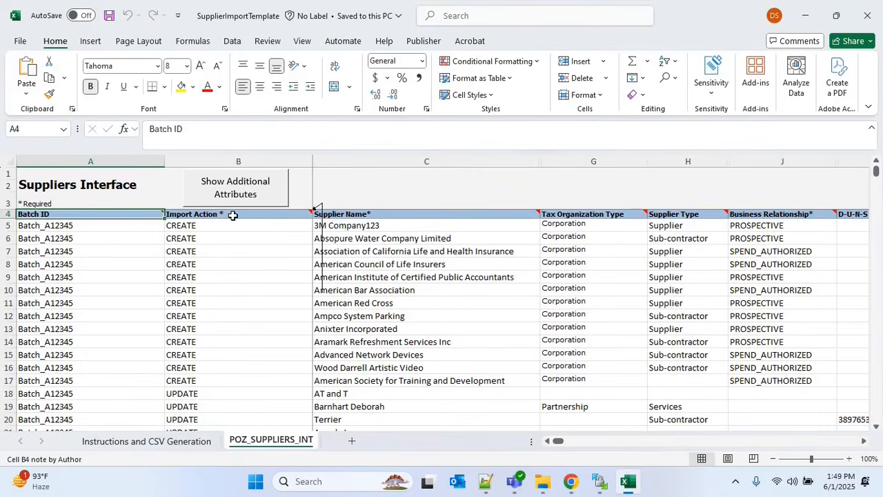
left_click(232, 215)
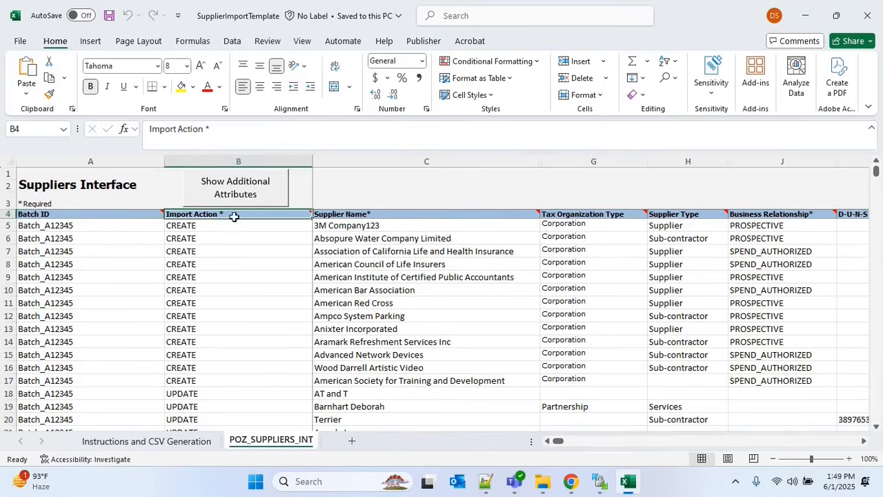
left_click(392, 216)
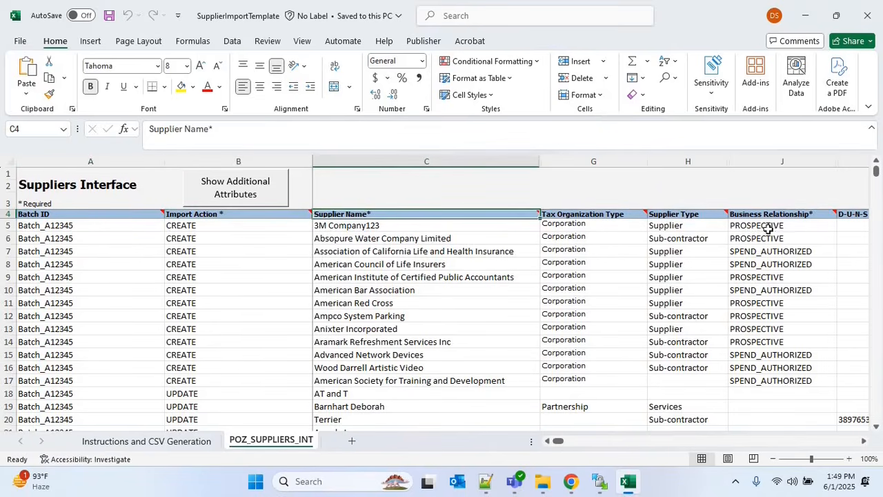
mouse_move(798, 215)
Return to the Oracle Integration mapper and review the Target list
left_click(571, 480)
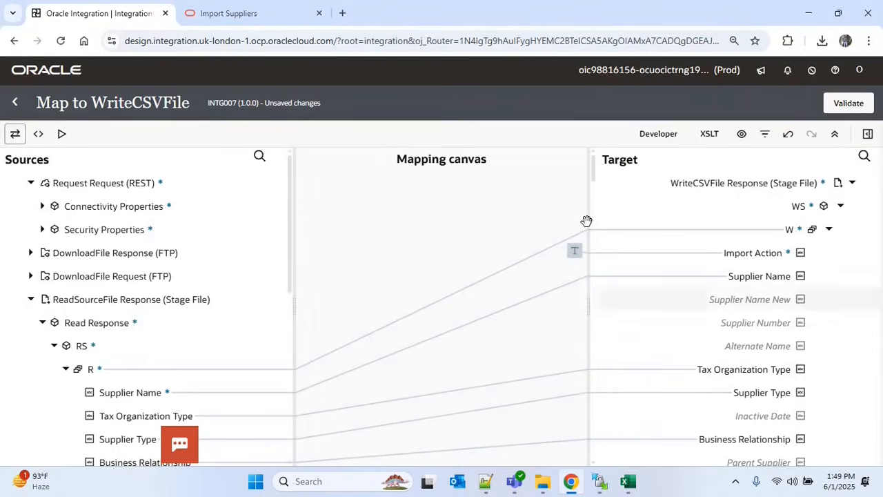
mouse_move(591, 173)
left_mouse_down()
mouse_move(589, 228)
mouse_move(596, 161)
left_mouse_up()
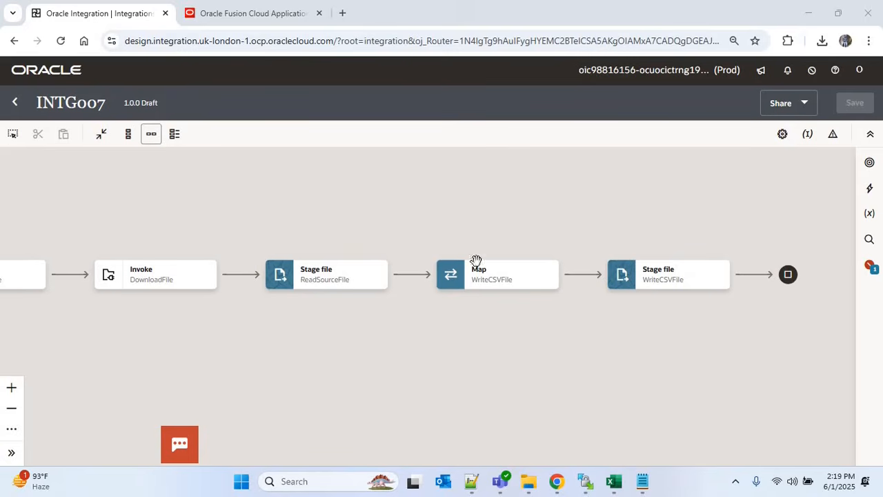
Review Jobdetails.properties in Notepad, then switch to the Oracle Fusion Cloud Applications tab
left_click(642, 481)
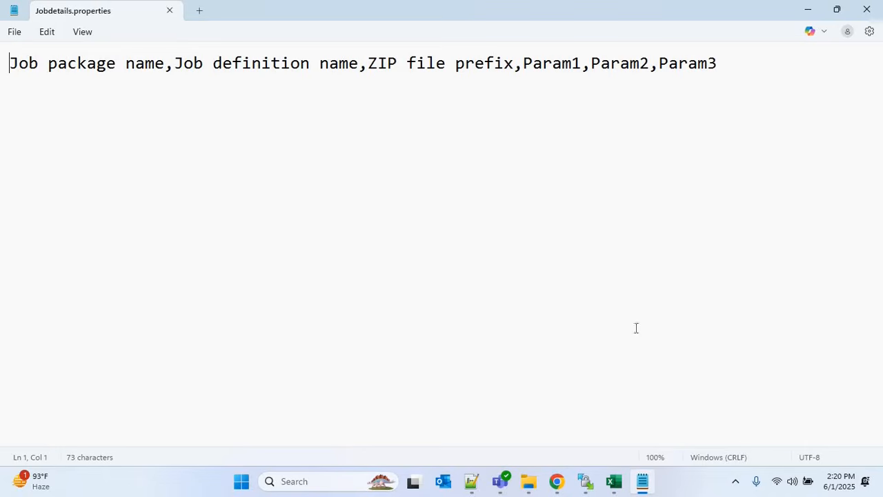
left_click(558, 481)
left_click(244, 14)
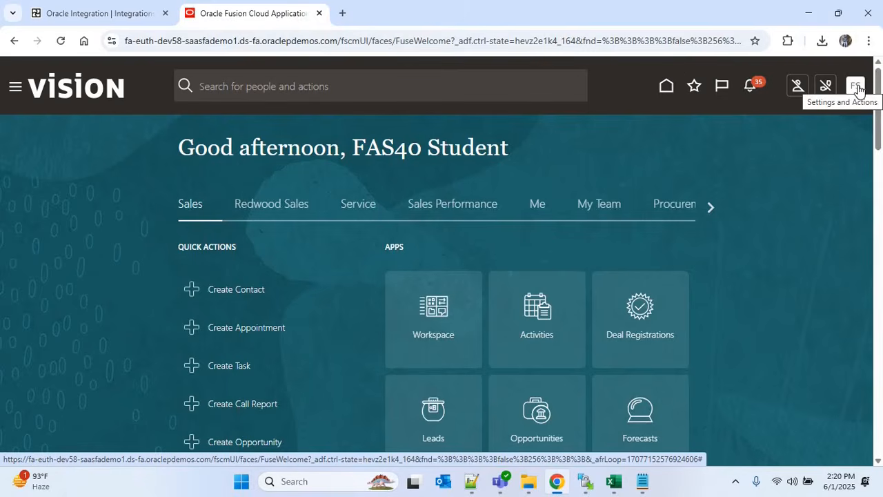
Go to Setup and Maintenance and search the tasks for Manage%Enterprise%
left_click(857, 90)
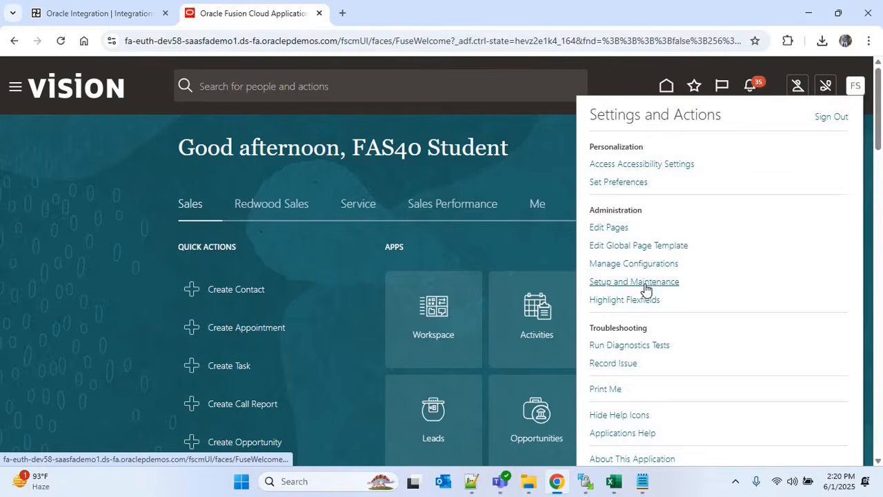
left_click(634, 281)
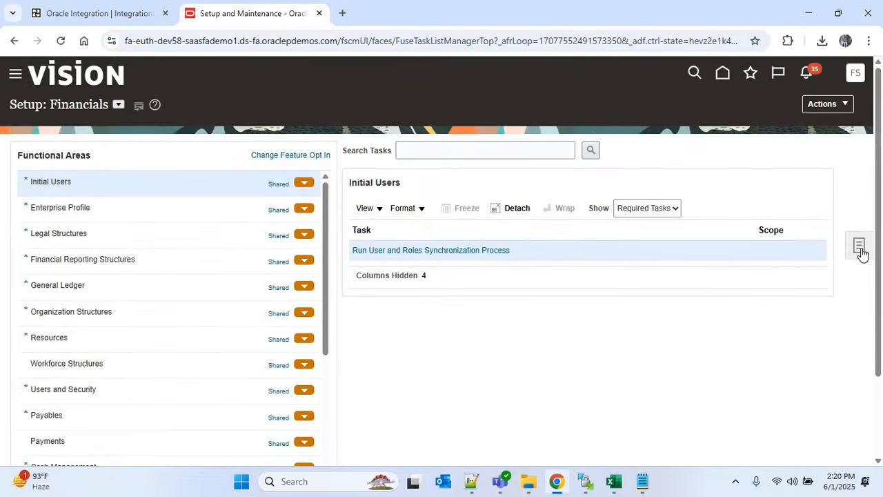
left_click(835, 258)
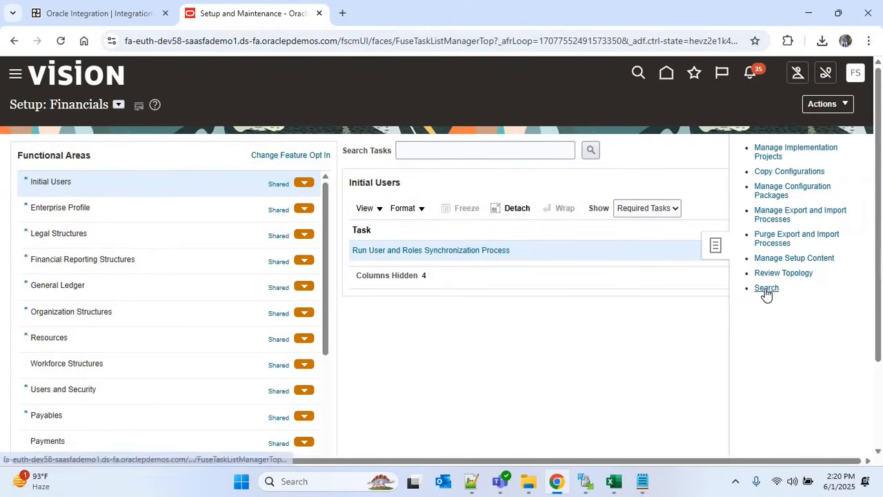
left_click(766, 288)
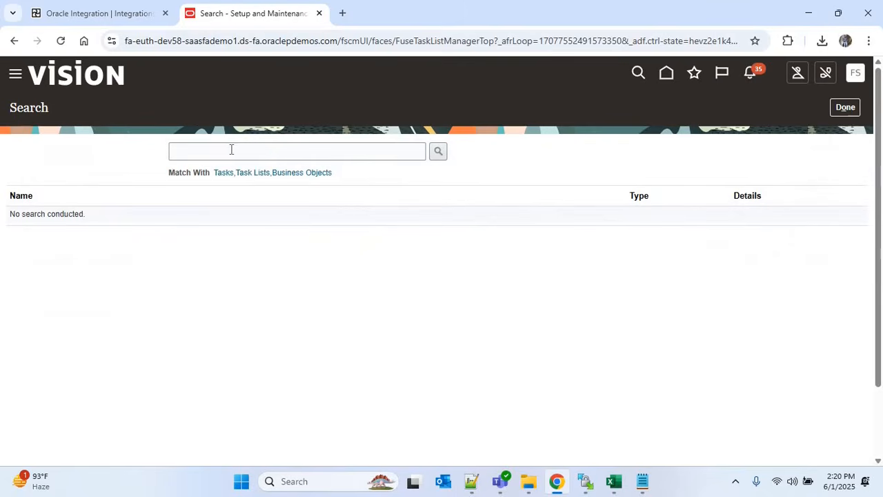
left_click(231, 149)
type("Ma")
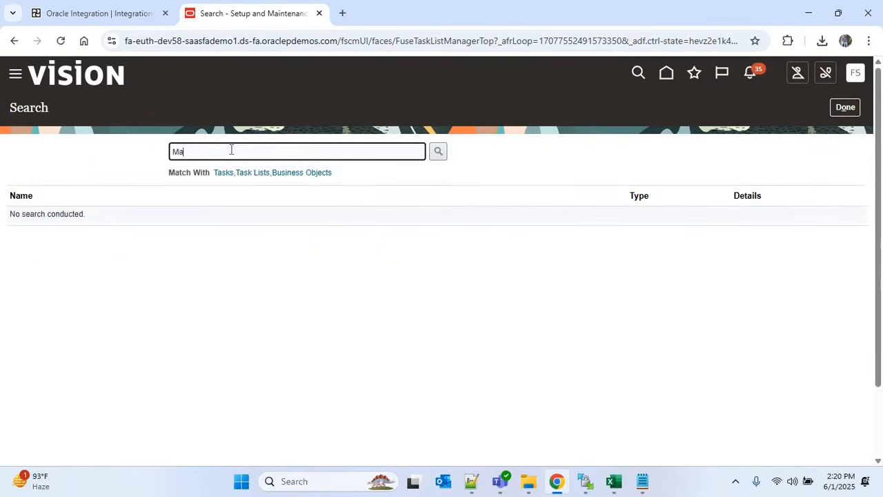
type("nage%Inter")
type("Enterprise%")
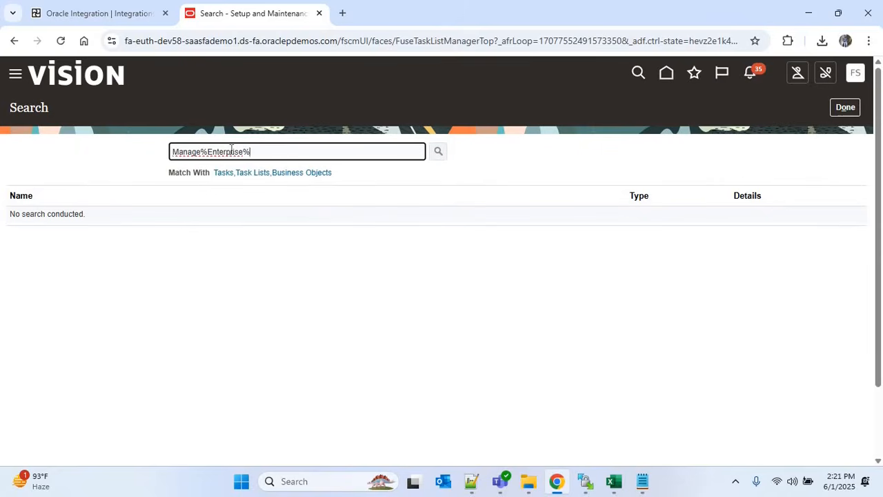
key("Return")
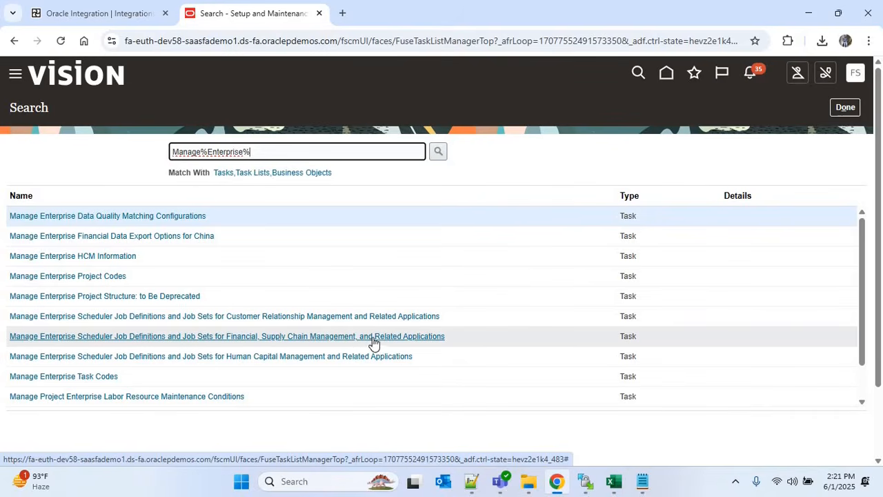
Open the Financial, Supply Chain Management job definitions and filter Display Name by Import Suppliers
left_click(337, 342)
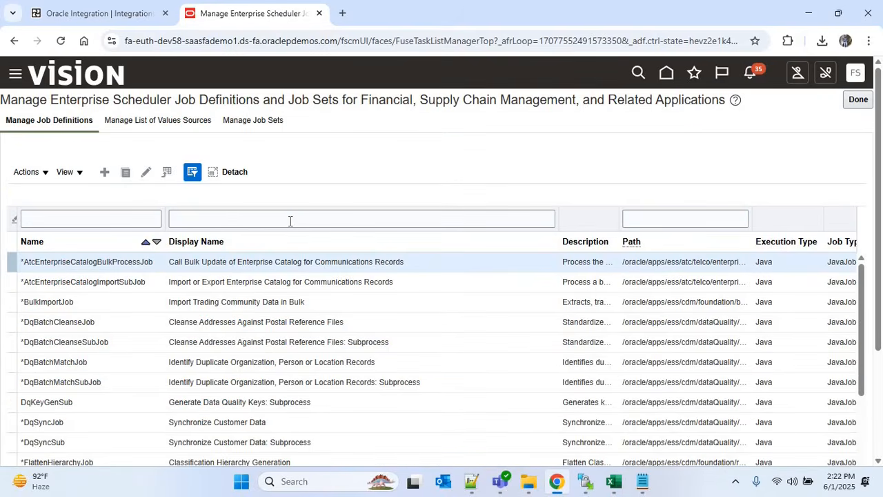
left_click(250, 220)
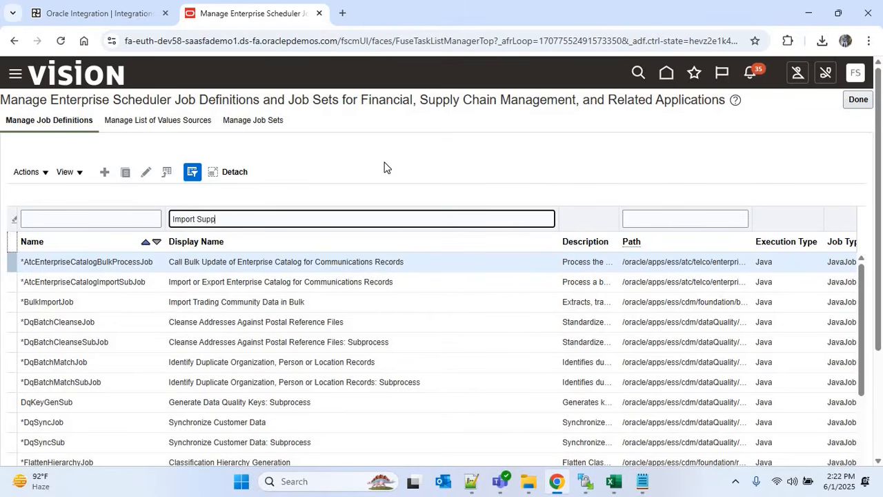
type("ers")
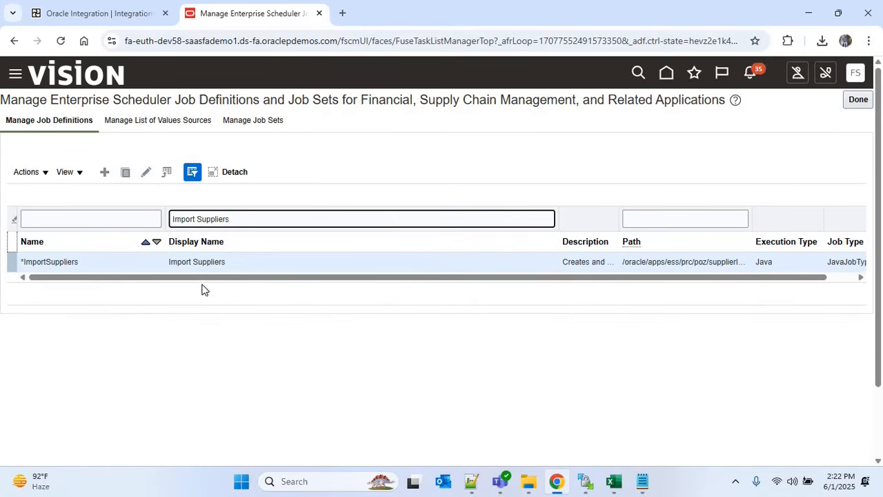
Edit the ImportSuppliers job definition to check its name, path and parameters
left_click(146, 173)
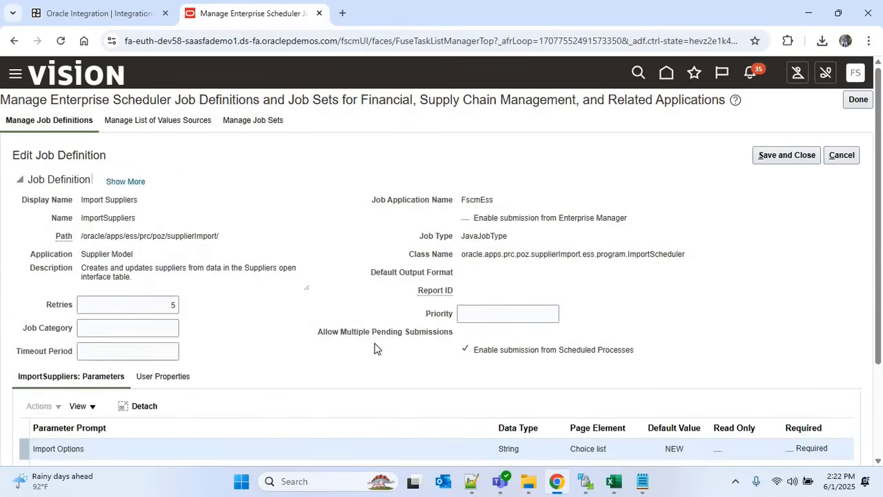
double_click(103, 218)
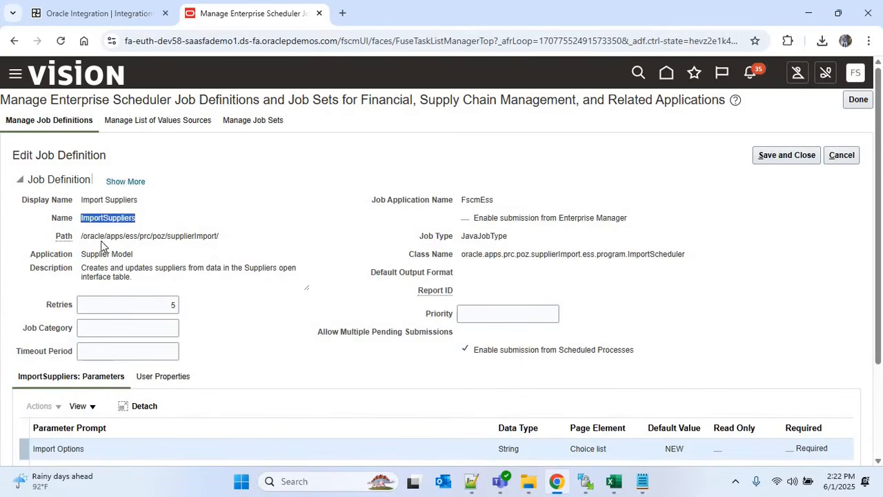
left_click_drag(82, 238, 236, 250)
left_click(158, 230)
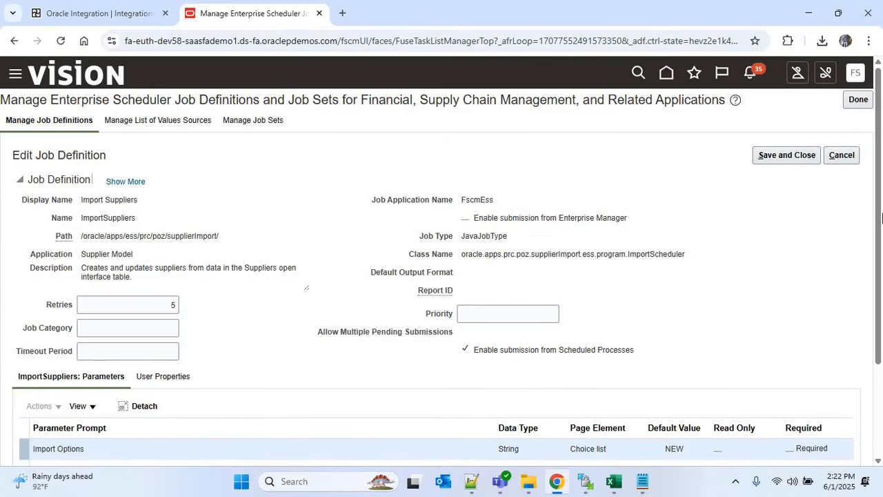
scroll(874, 252, "down", 3)
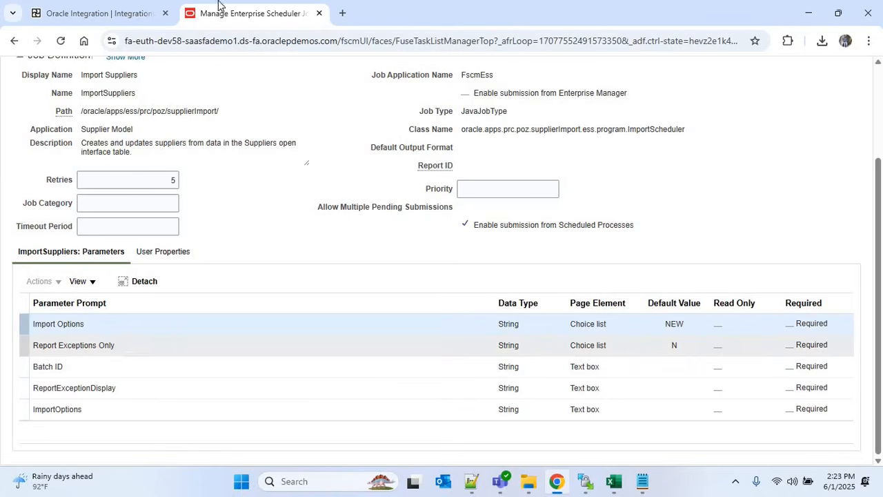
Add a second, still-empty variable v_job_pkg_name to the Assignments1 Assign action
left_click(117, 15)
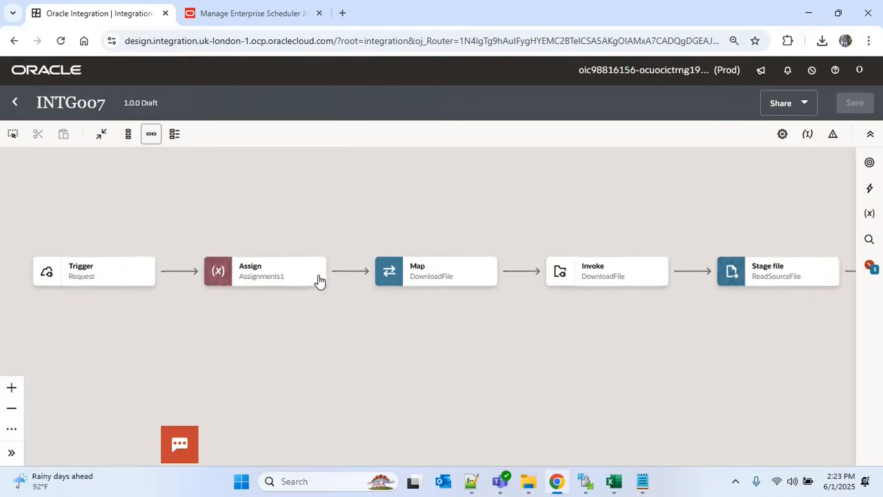
left_click(318, 283)
left_click(356, 315)
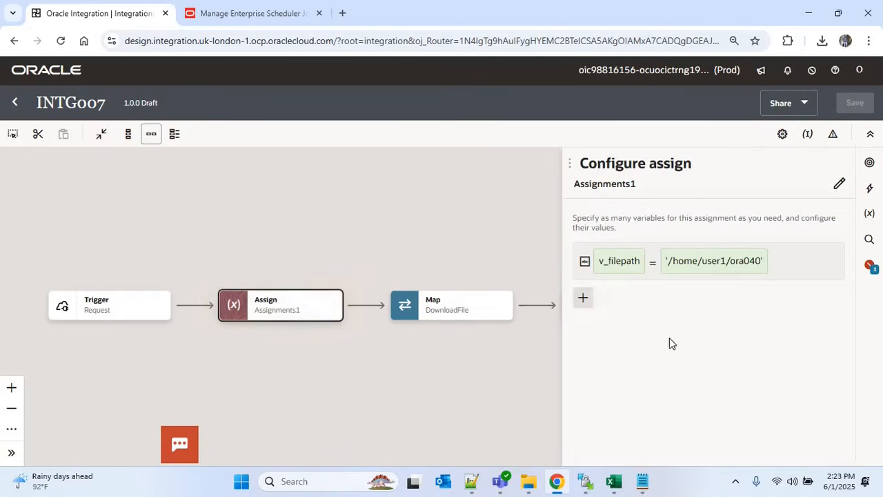
left_click(648, 347)
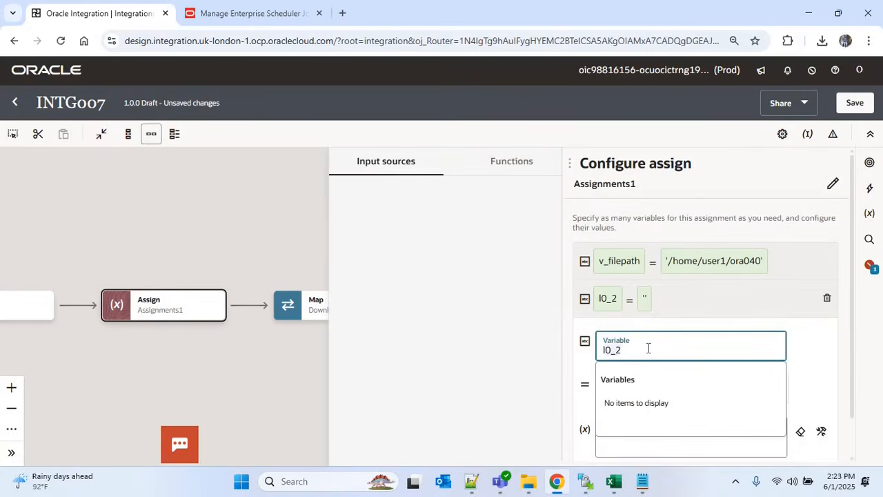
type("v_")
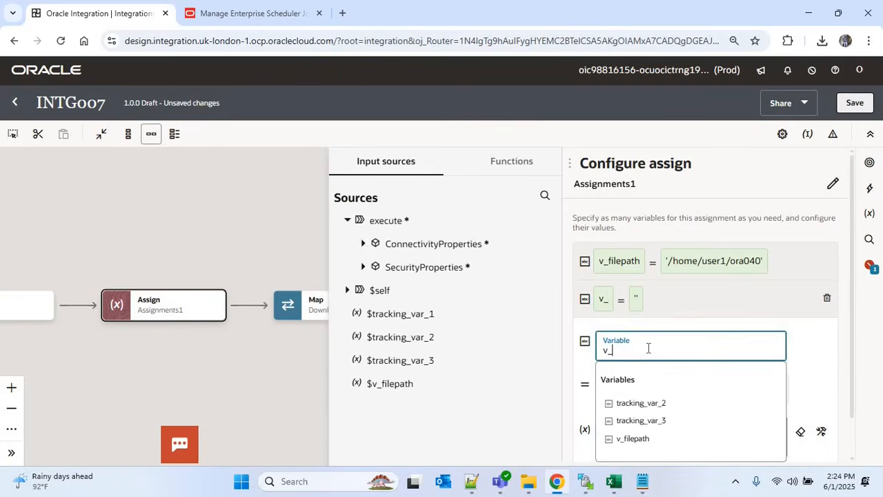
type("job_pk")
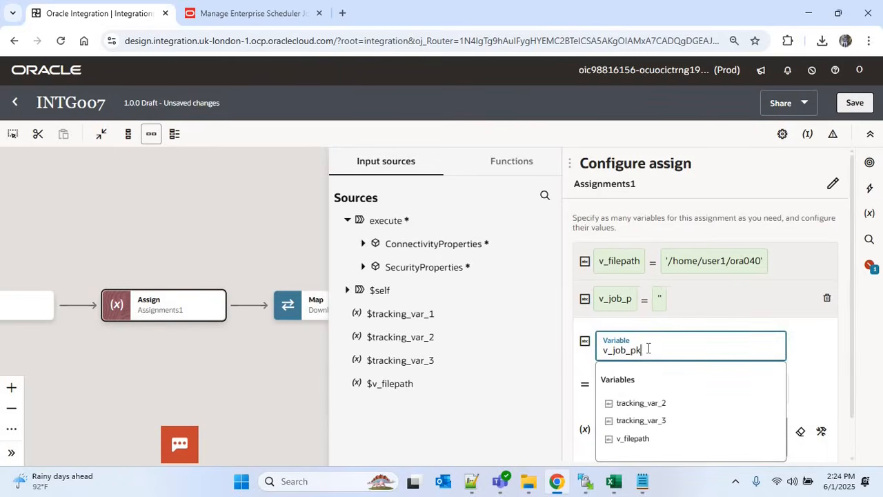
type("g_name")
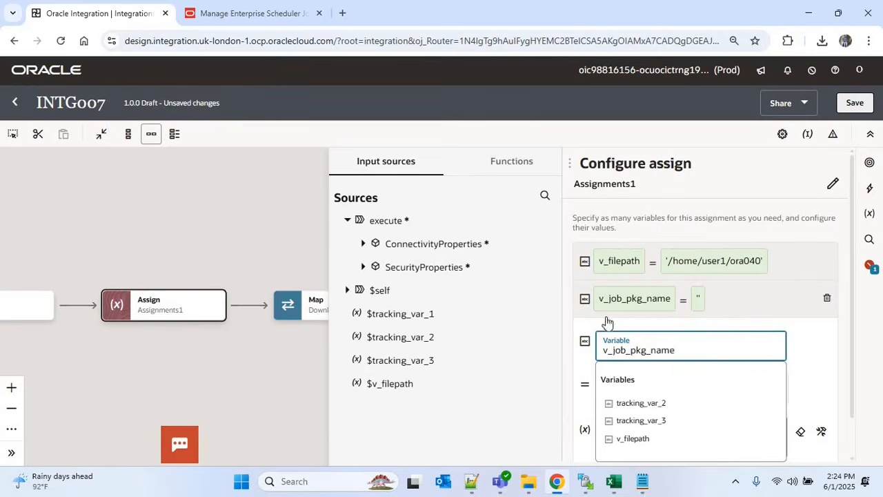
left_click(270, 12)
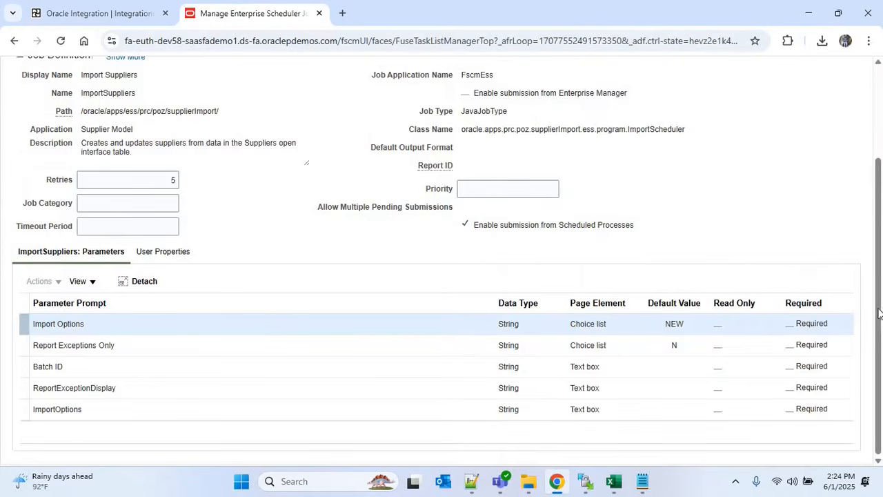
Copy the job Path and set v_job_pkg_name's value to '/oracle/apps/ess/prc/poz/supplierImport/'
scroll(92, 186, "up", 3)
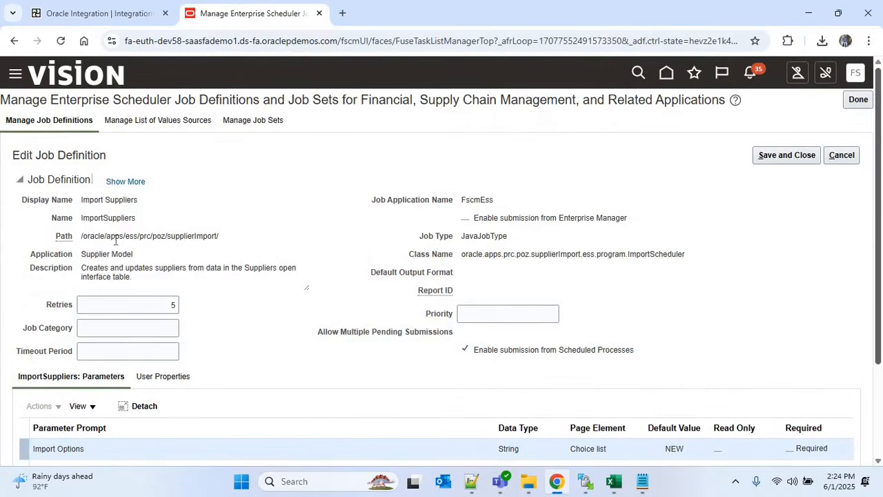
left_click_drag(219, 236, 74, 238)
key("ctrl+c")
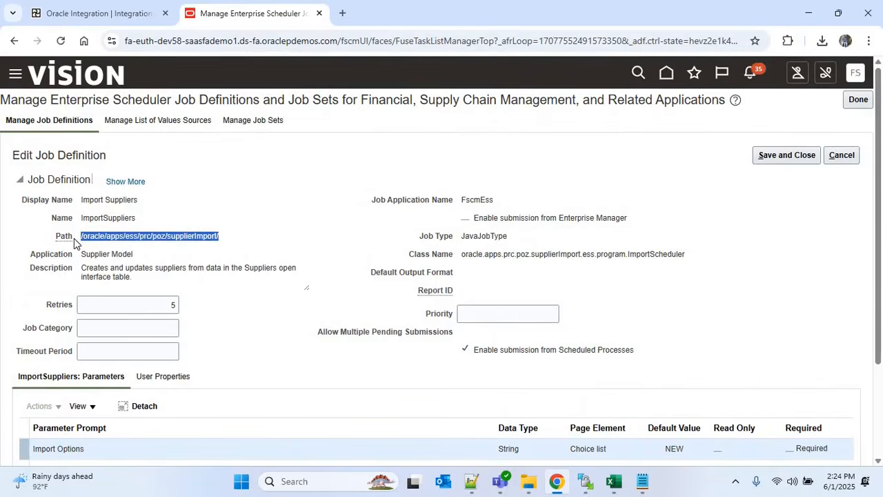
left_click(97, 12)
left_click(618, 436)
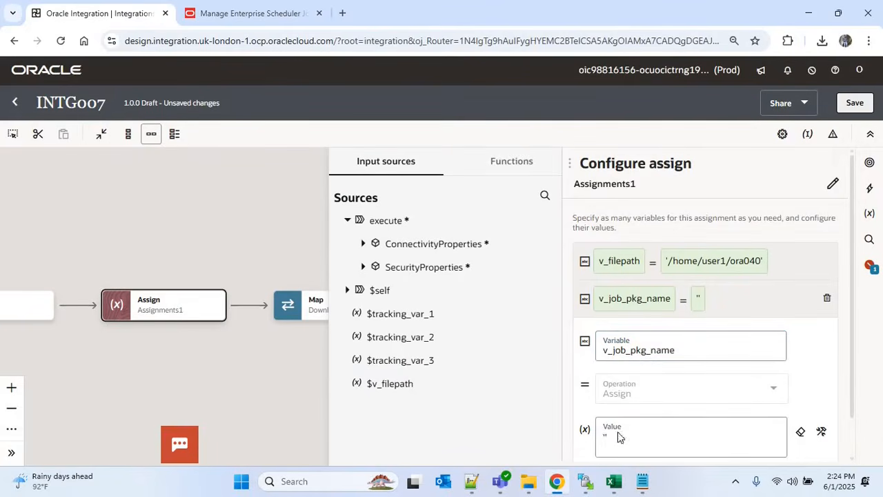
key("ctrl+v")
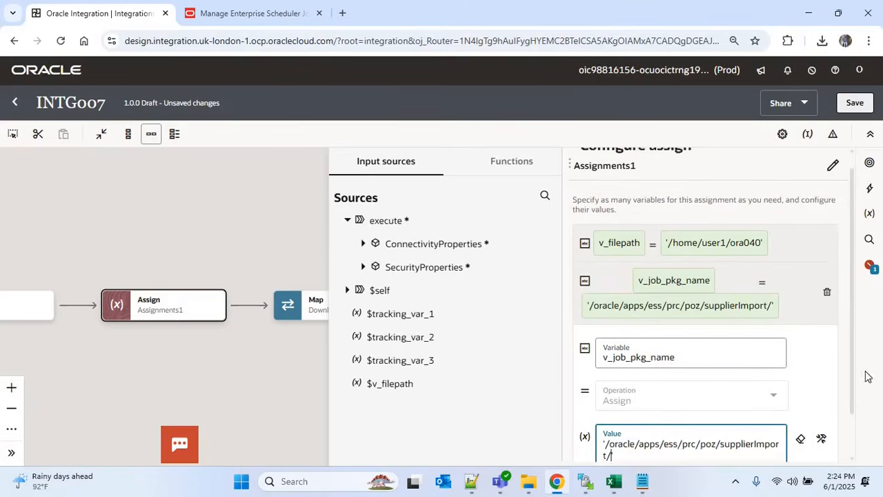
left_click_drag(852, 354, 854, 427)
Add a third variable and copy the job name ImportSuppliers from the job definition
left_click(583, 442)
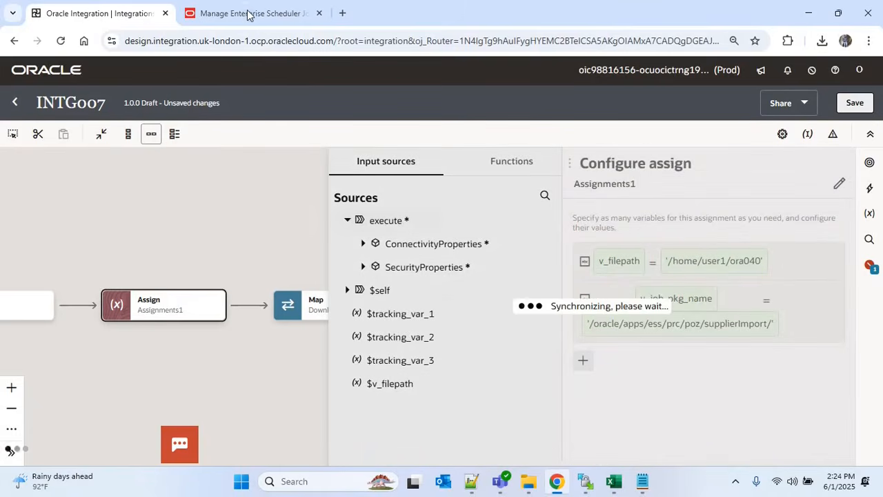
key("ctrl+Tab")
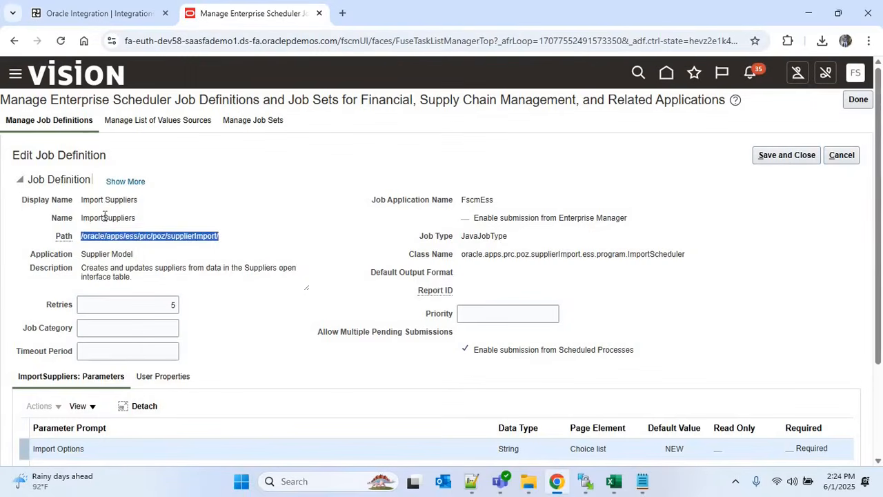
double_click(160, 217)
key("ctrl+c")
Rename variable l0_3 to v_job_def_name and paste 'ImportSuppliers' as its value
left_click(102, 13)
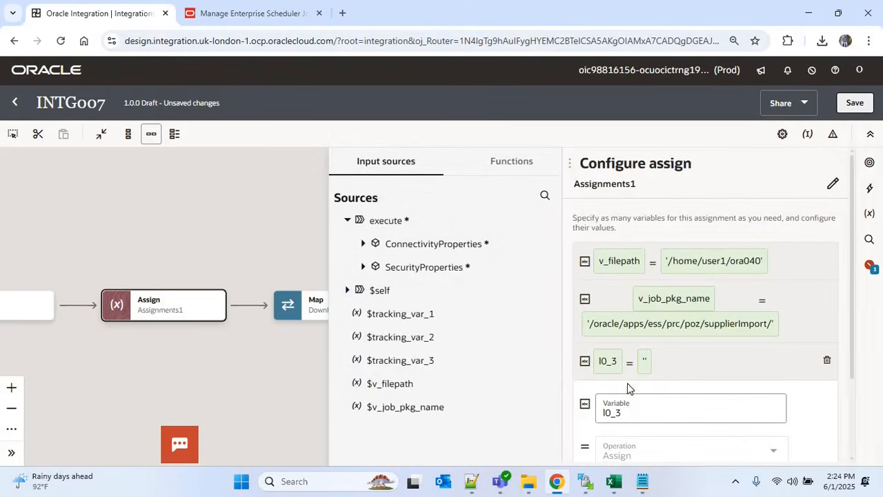
left_click(630, 412)
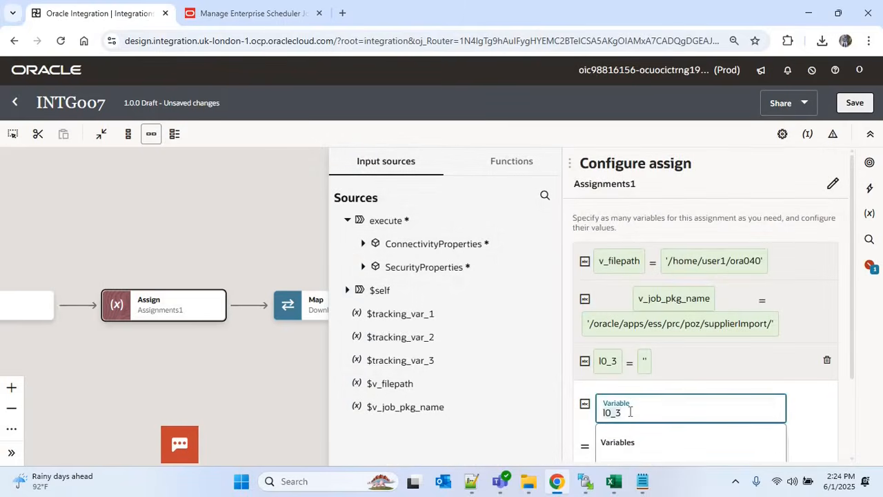
key("ctrl+a")
type("v_job_de")
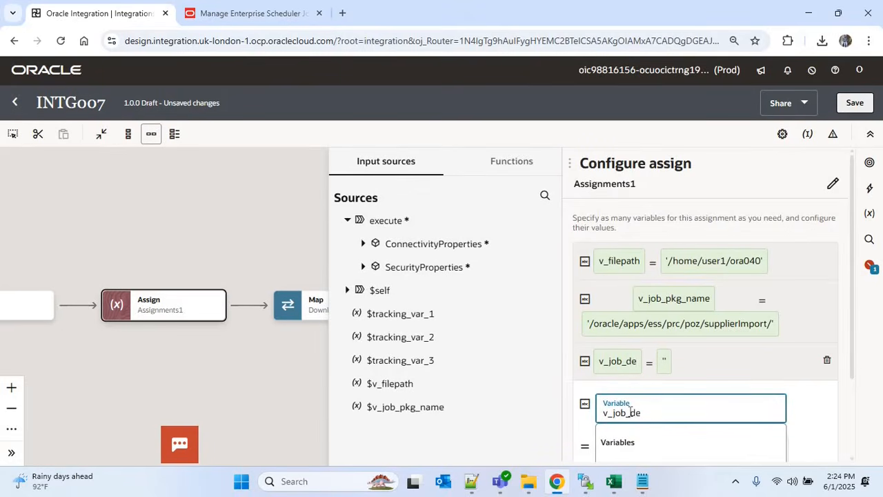
type("f_name")
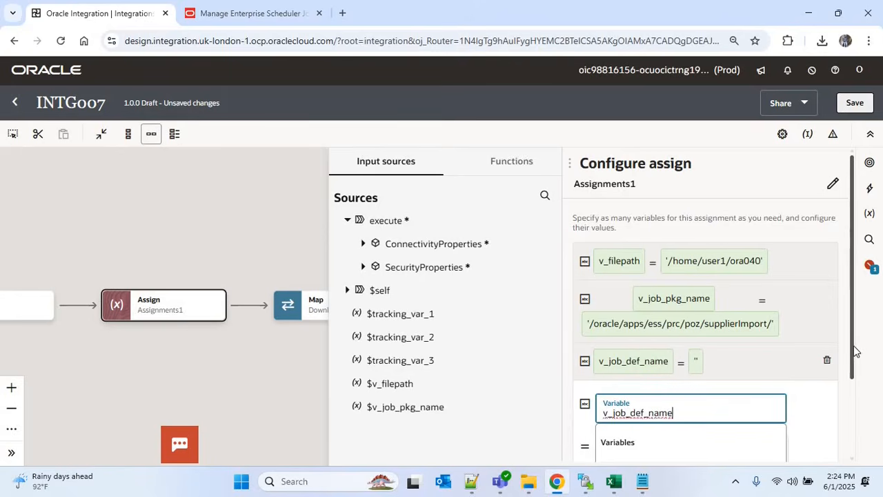
scroll(850, 400, "down", 2)
scroll(848, 414, "down", 1)
left_click(825, 414)
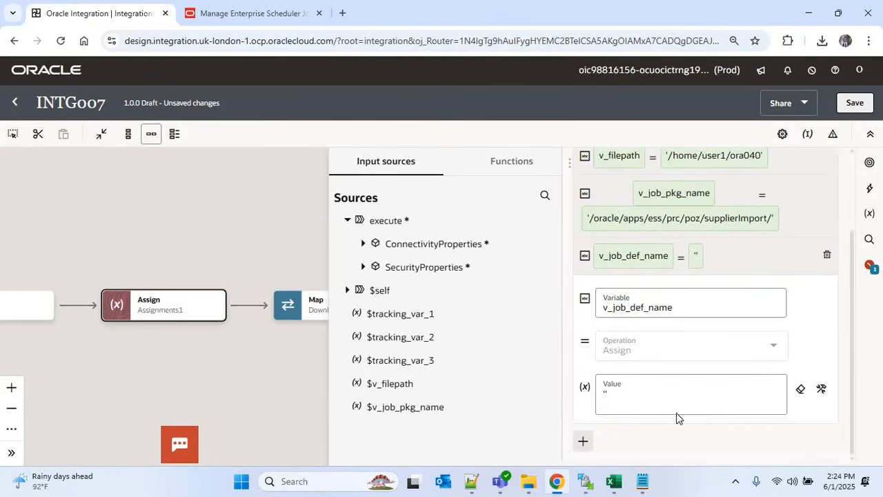
left_click(649, 403)
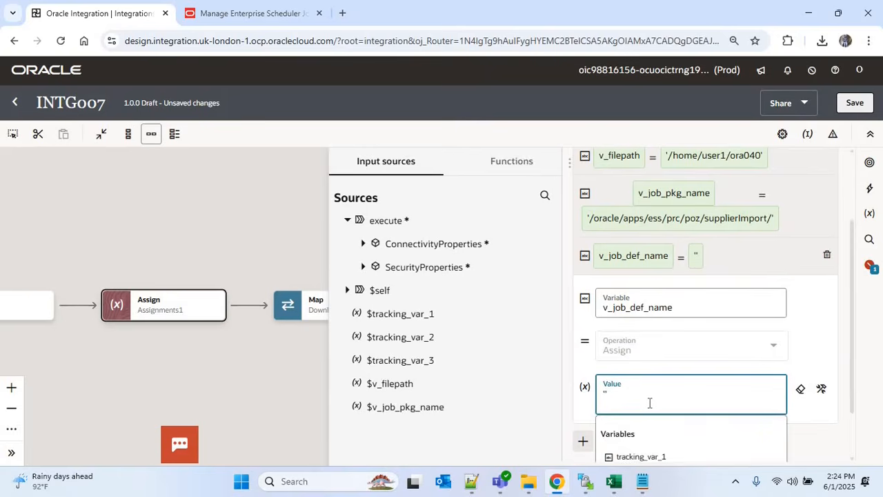
key("ctrl+v")
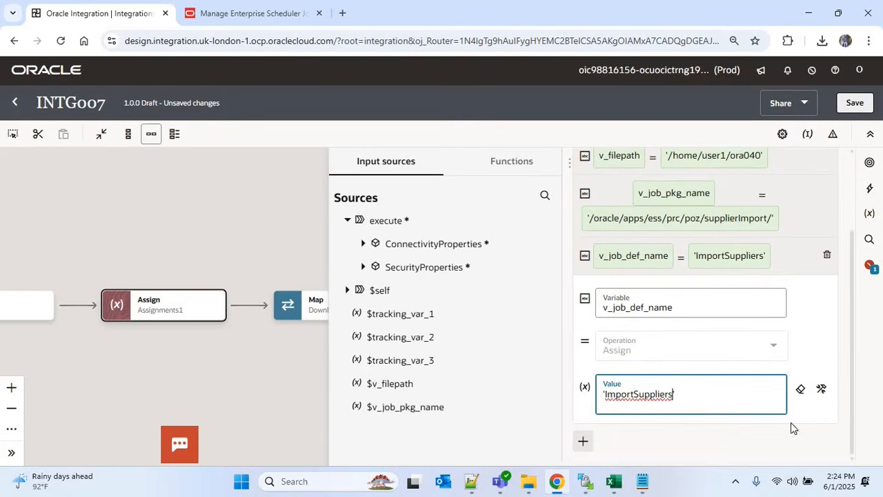
left_click(821, 390)
Add a fourth assignment row I0_4 after checking the job definition's parameter list
left_click(583, 441)
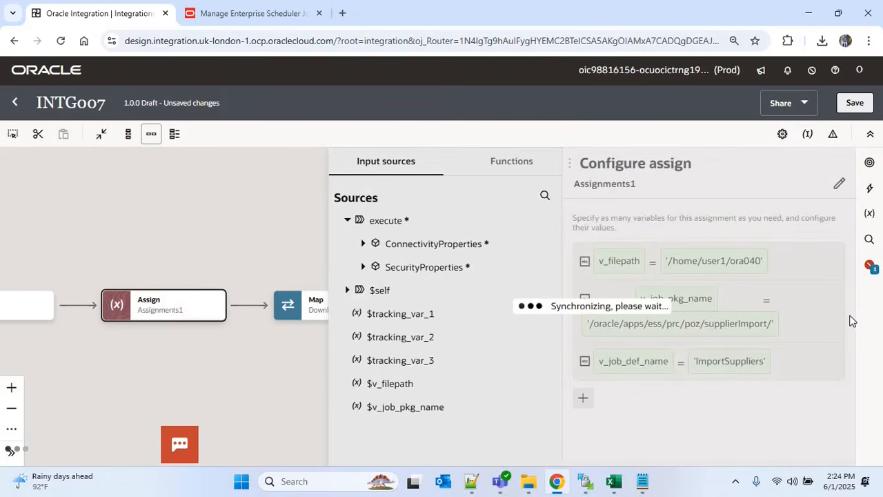
left_click(234, 13)
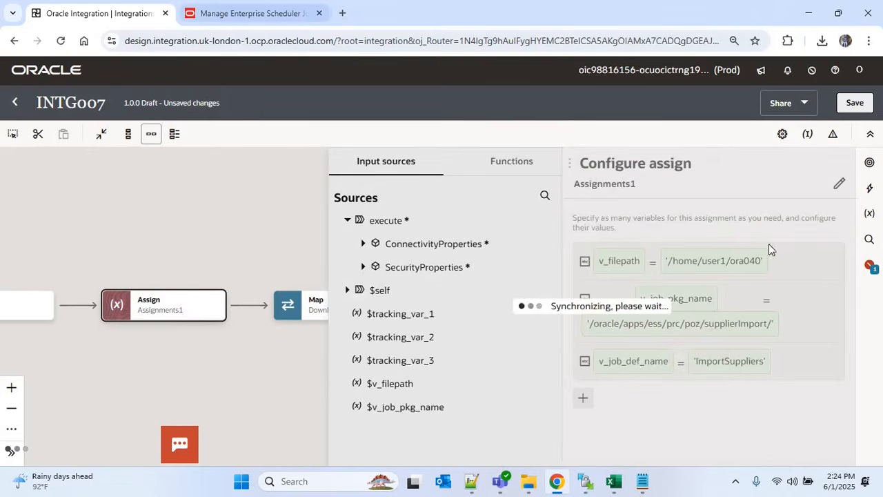
scroll(882, 200, "down", 2)
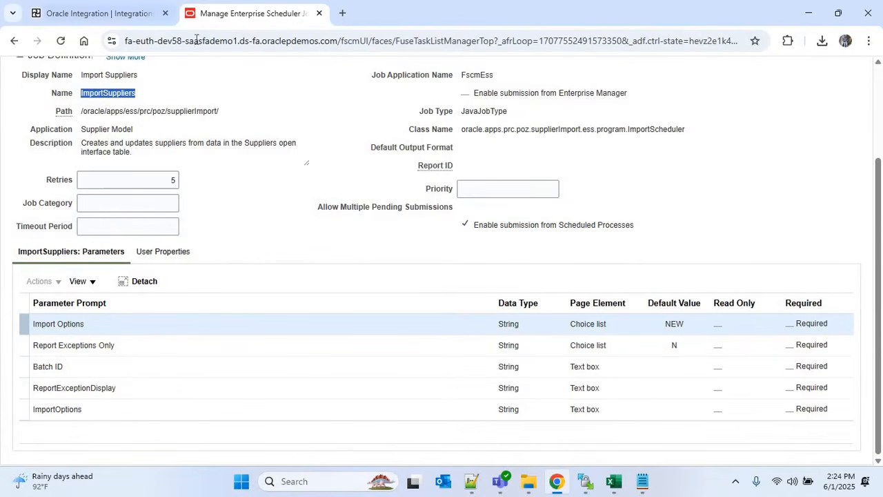
left_click(98, 13)
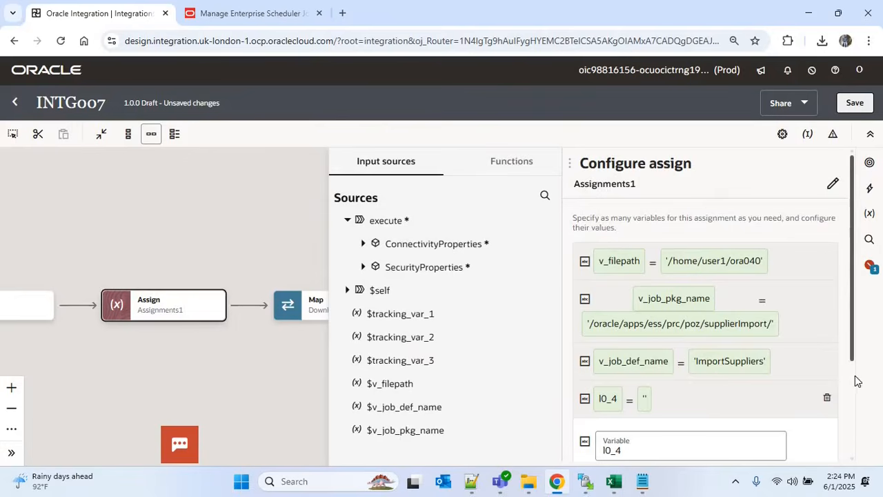
Rename the new assignment variable l0_4 to v_param1, checking the job's parameters
scroll(682, 349, "down", 3)
left_click(634, 331)
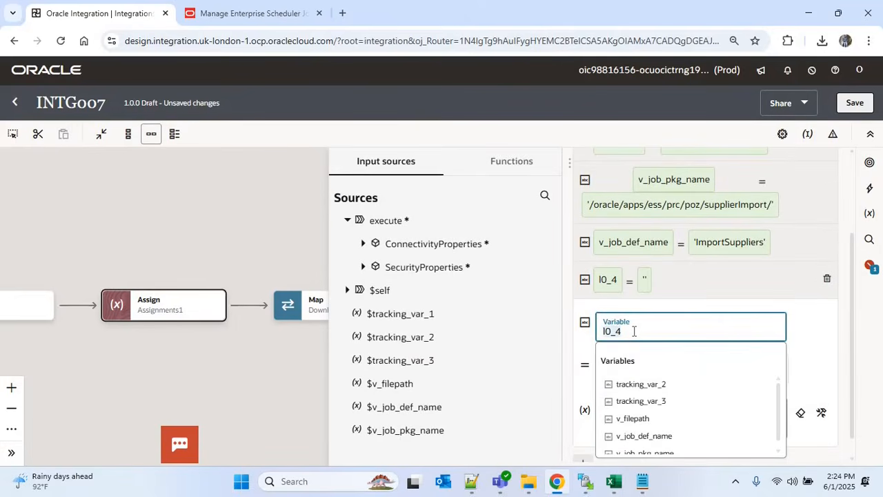
key("BackSpace")
key("BackSpace")
key("BackSpace")
key("BackSpace")
type("v")
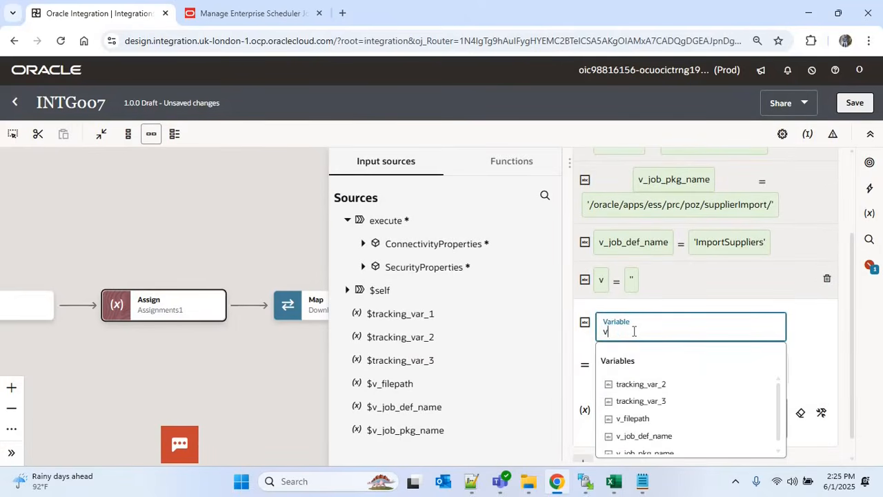
type("_param")
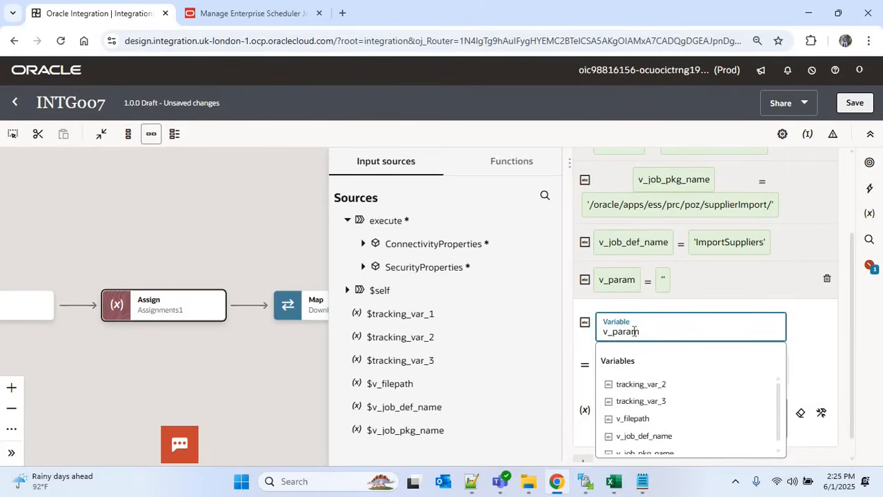
type("1")
left_click(248, 14)
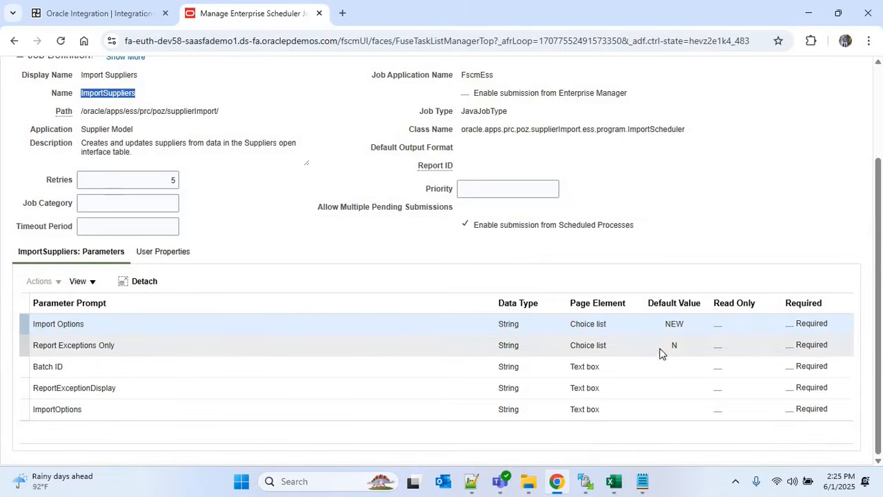
left_click(124, 12)
left_click(812, 360)
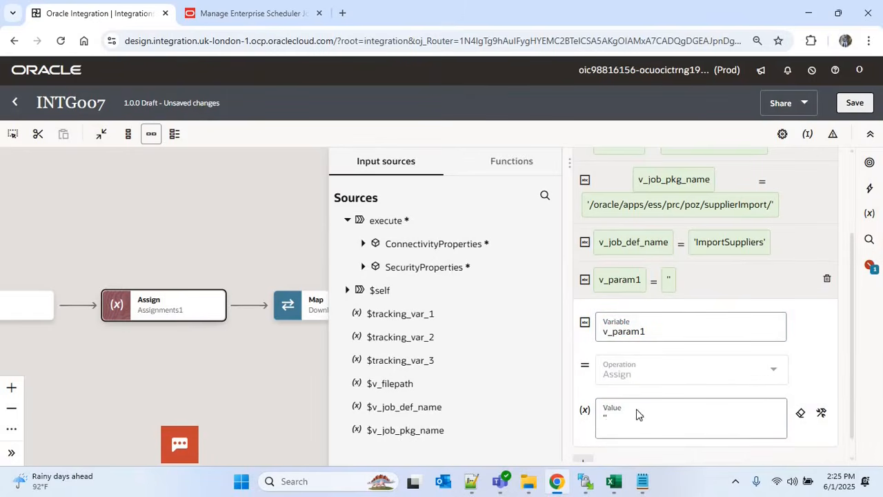
Set v_param1's value to 'NEW' and add a fifth assignment row I0_5
left_click(648, 413)
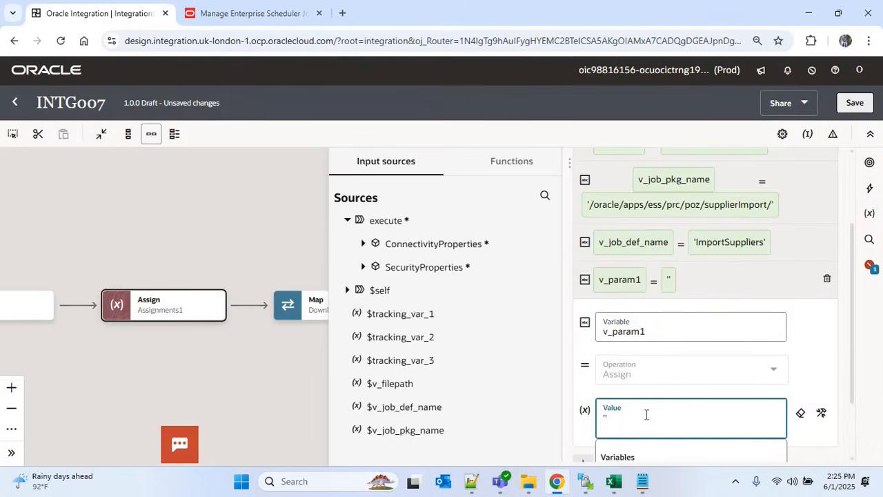
type("NEW")
left_click(850, 360)
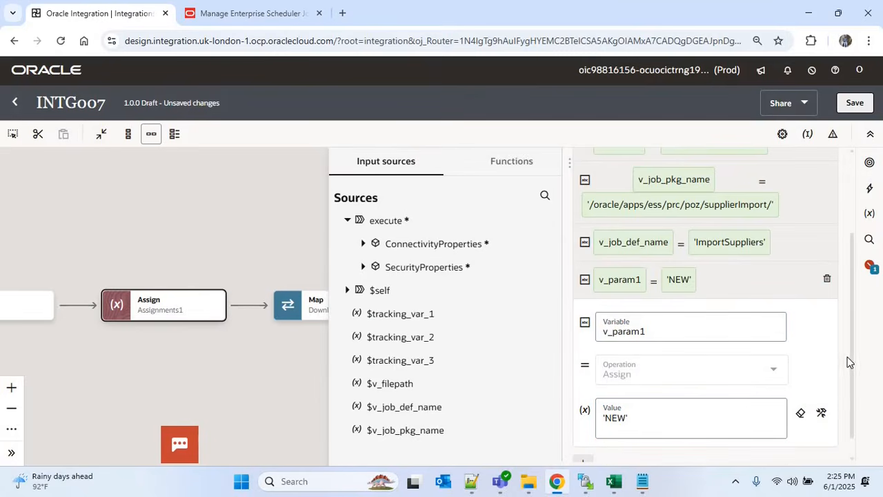
left_click_drag(852, 383, 821, 420)
left_click(583, 440)
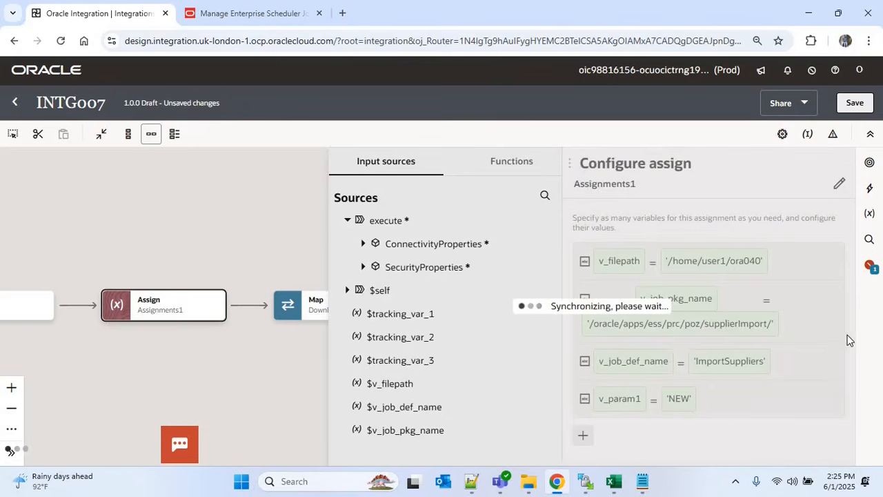
scroll(630, 327, "down", 2)
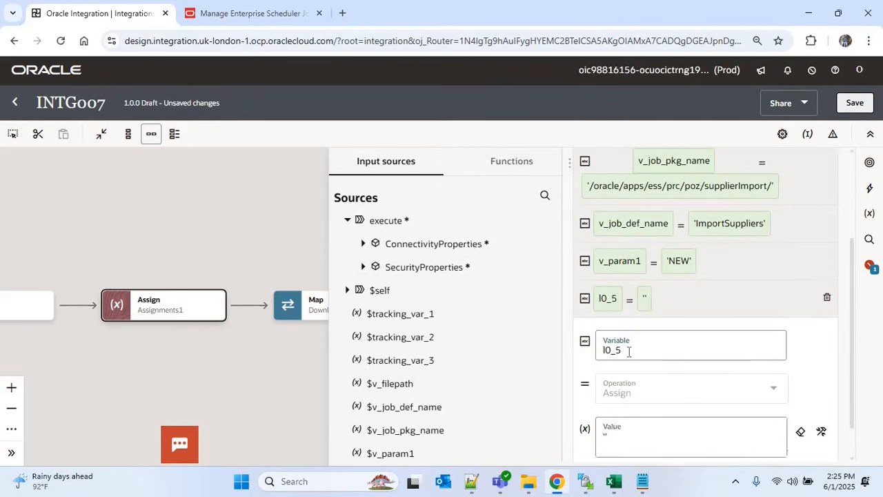
Rename l0_5 to v_param2 and set its value to 'N'
left_click(630, 351)
key("BackSpace")
key("BackSpace")
key("BackSpace")
key("BackSpace")
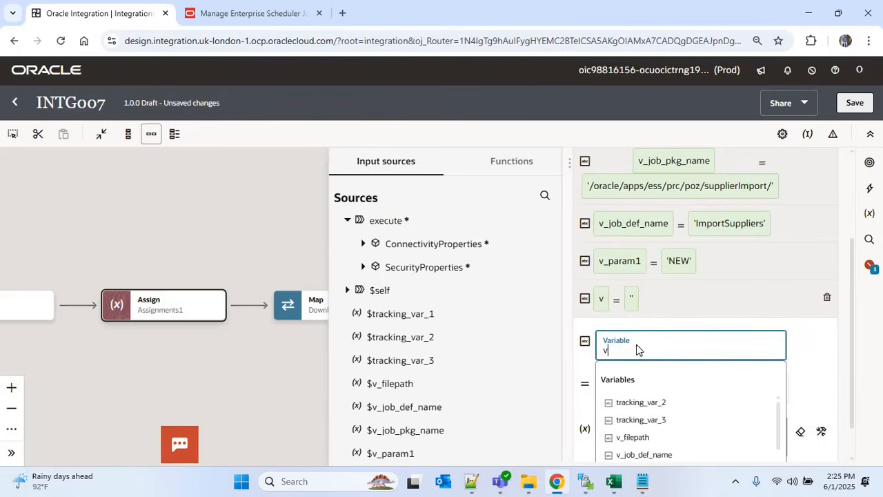
type("v_para,2")
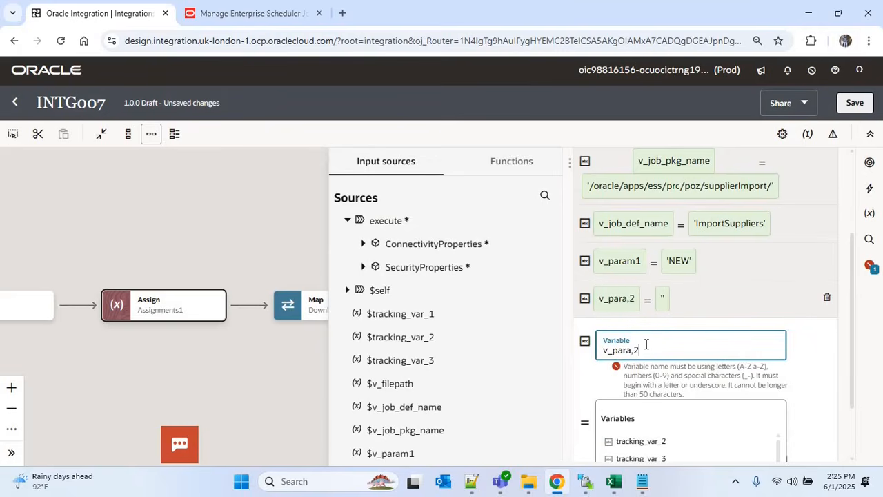
key("BackSpace")
key("BackSpace")
type("m2")
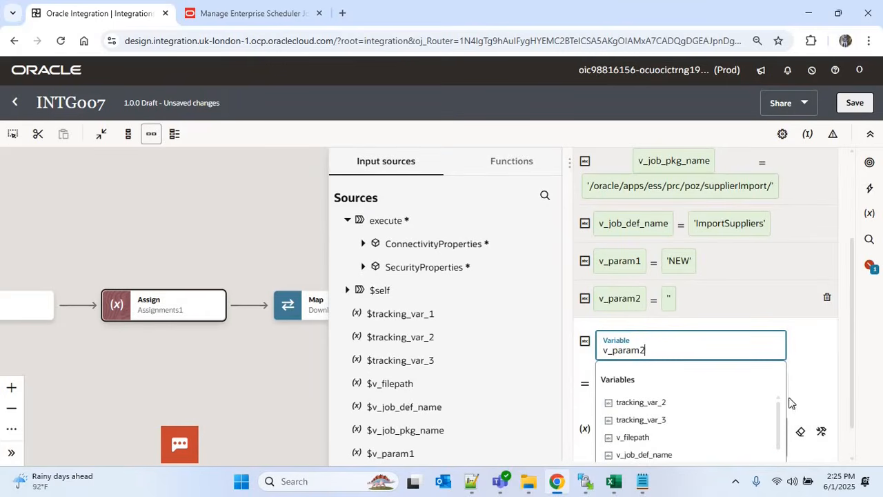
left_click(841, 394)
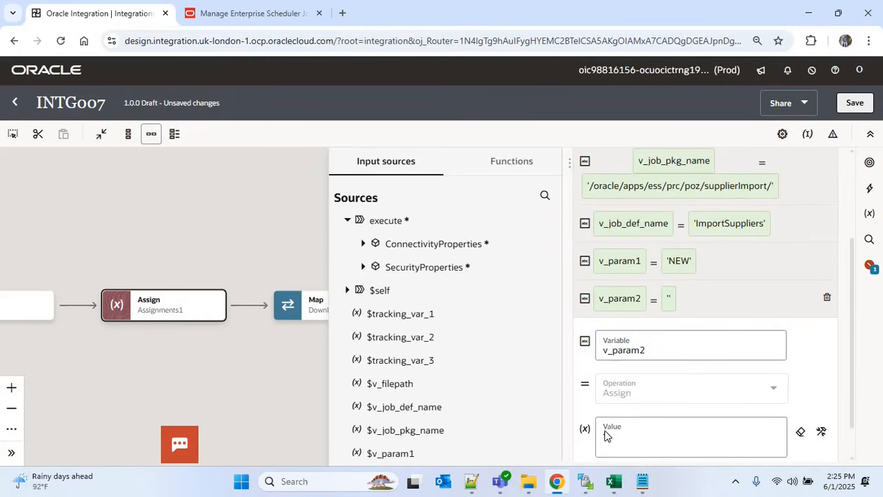
left_click(647, 432)
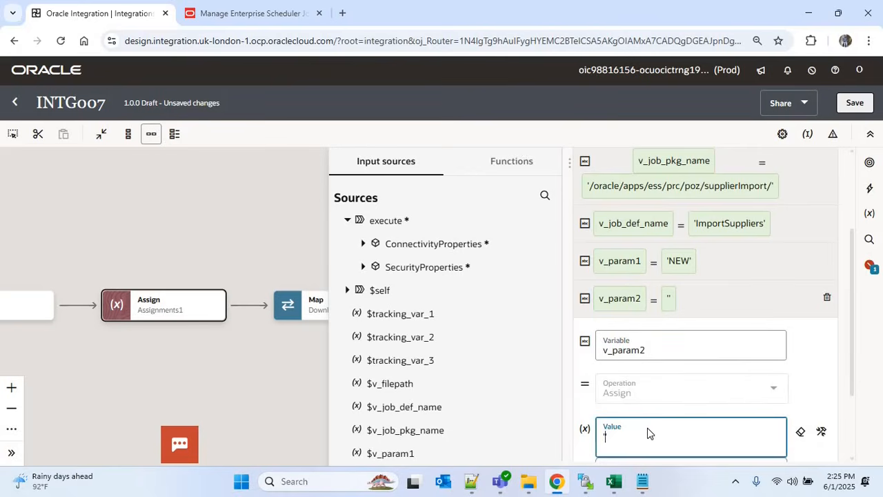
type("'N")
left_click(852, 437)
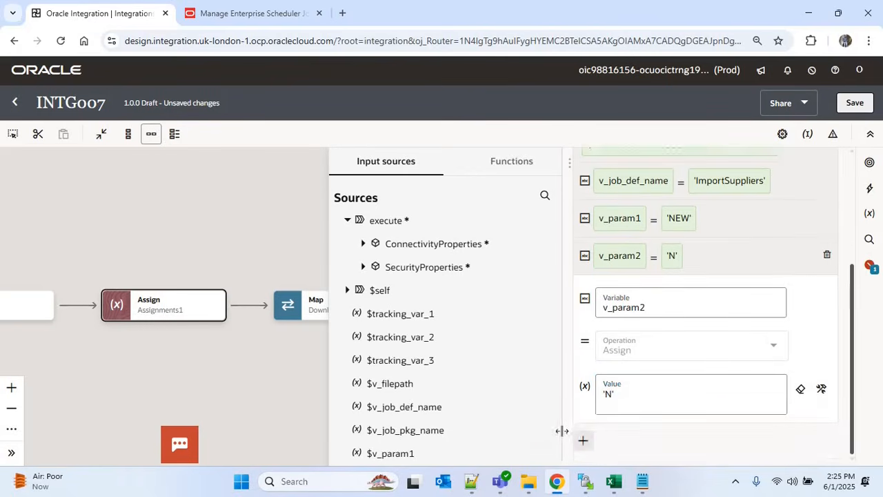
Add a sixth assignment named v_param3, leaving its value empty
left_click(584, 441)
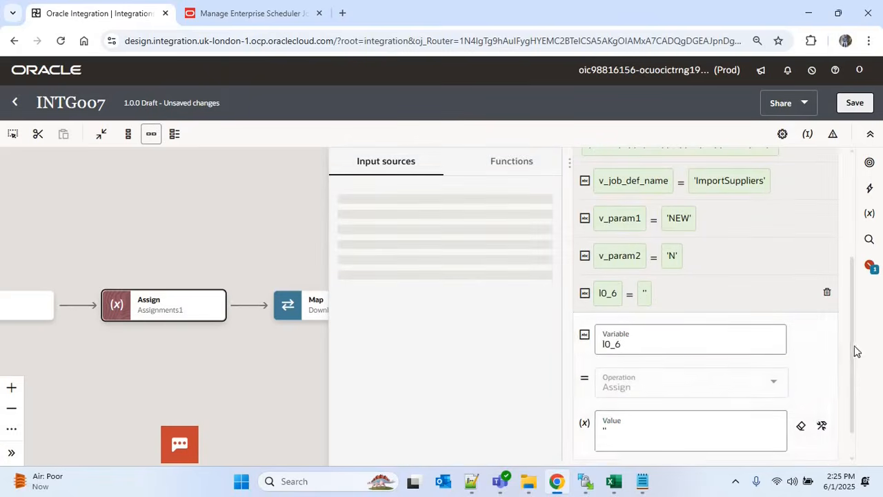
left_click(644, 345)
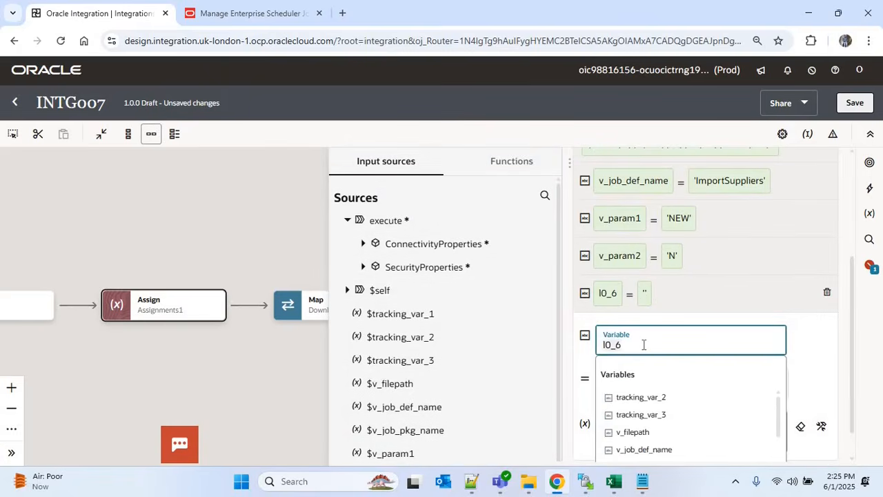
key("ctrl+a")
type("v_para")
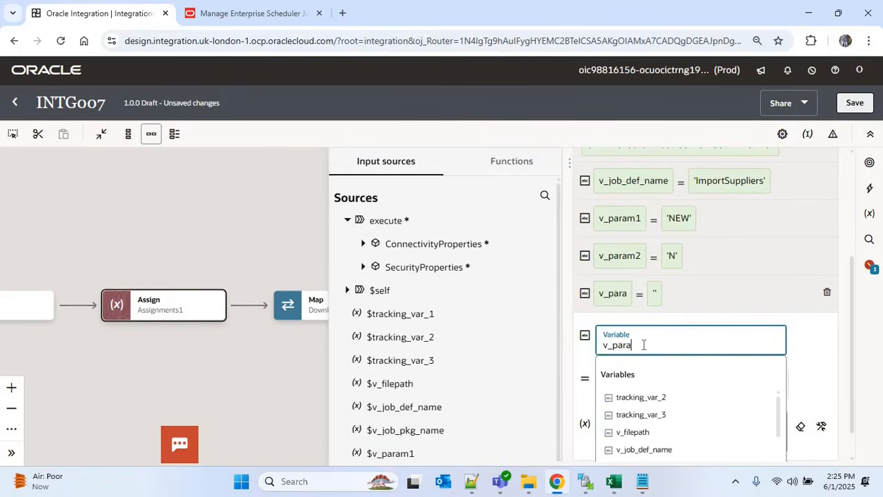
type("m3")
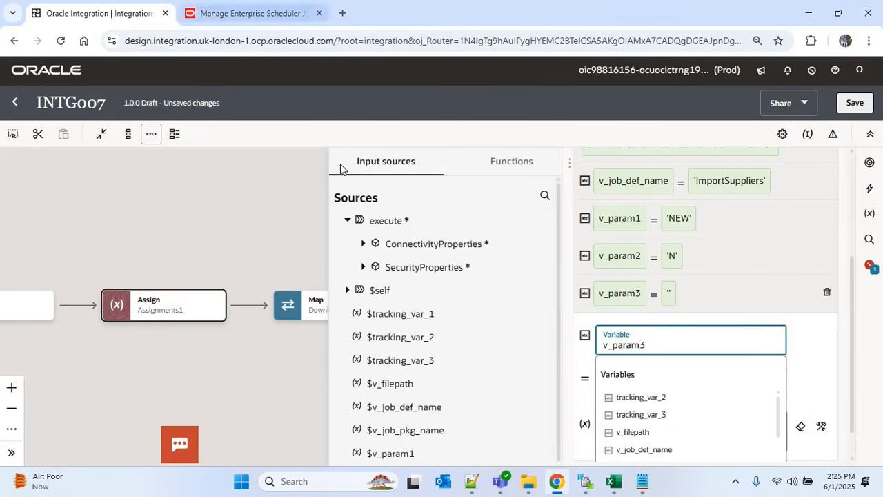
left_click(252, 13)
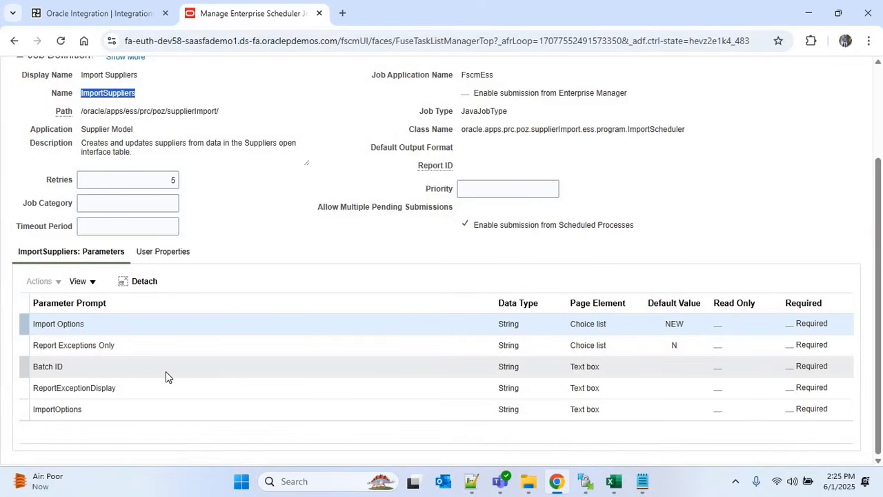
left_click(100, 13)
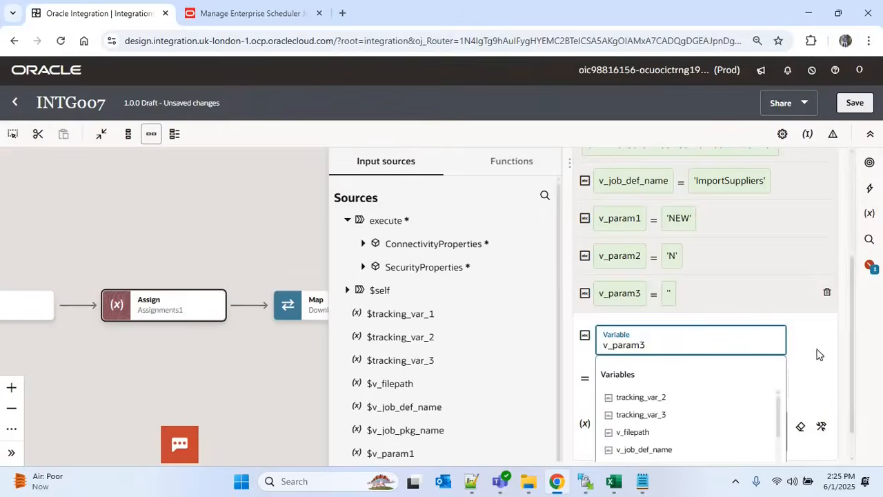
left_click_drag(852, 334, 853, 362)
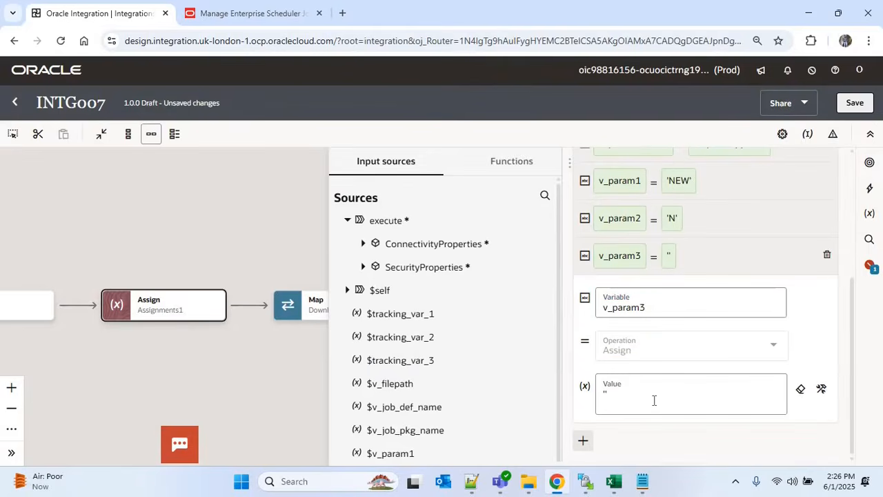
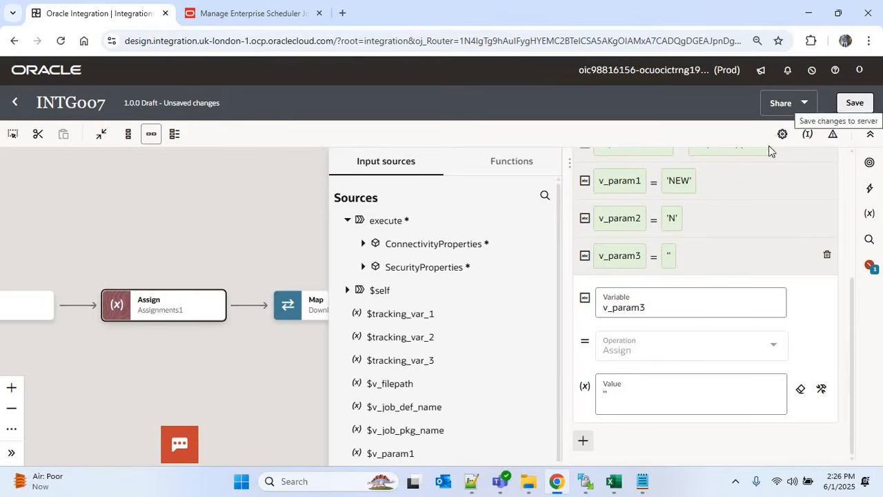
Save INTG007 with its updated v_param assignments and close the saved-successfully banner
left_click(857, 106)
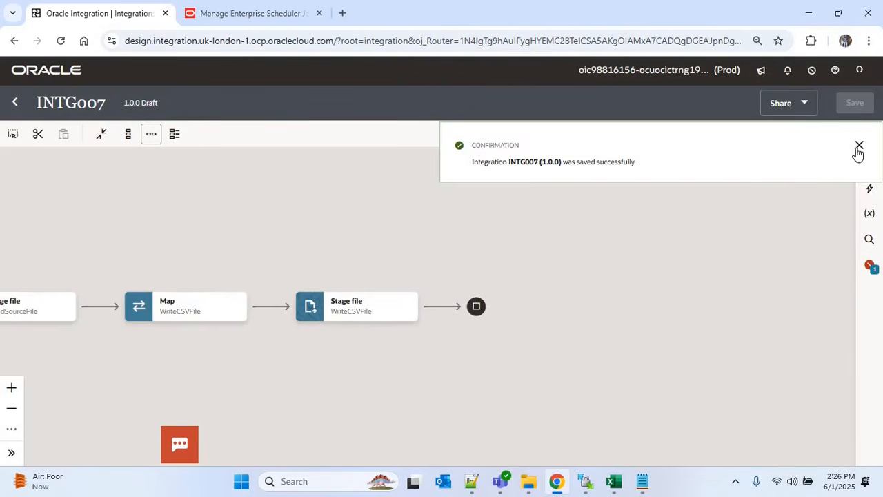
left_click(858, 148)
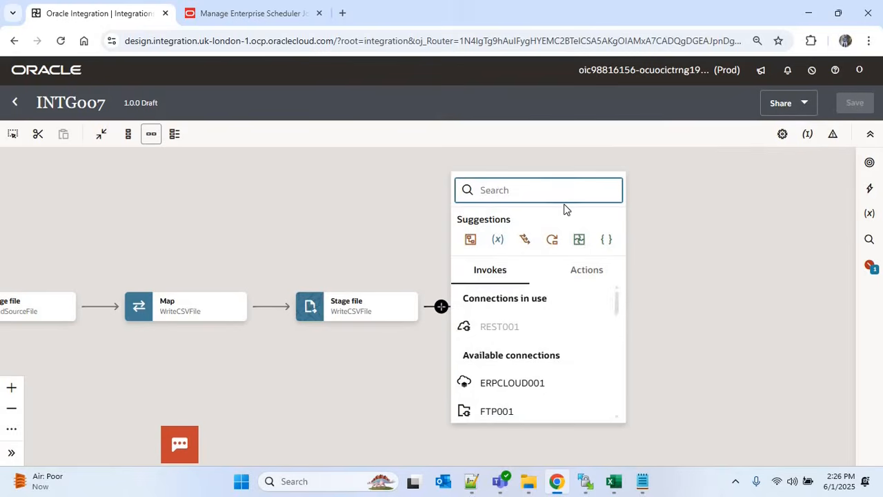
Add a Stage File action named WritePropertiesFile after the WriteCSVFile step
type("stage")
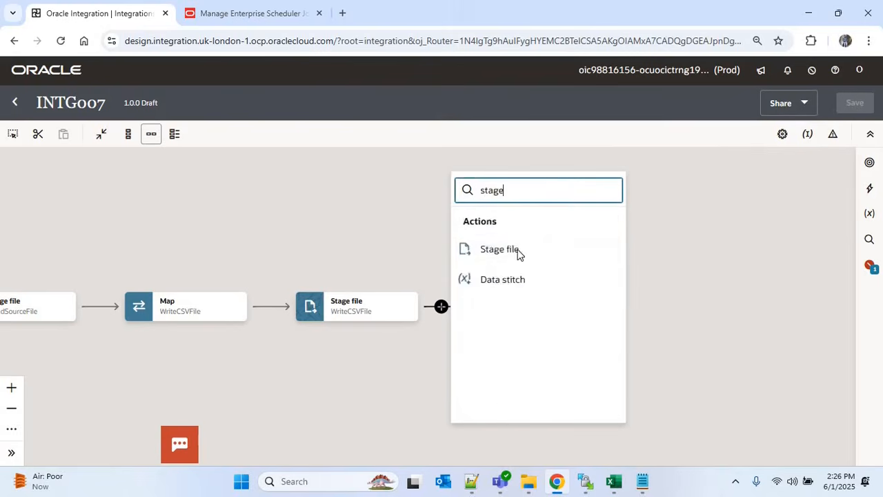
left_click(518, 253)
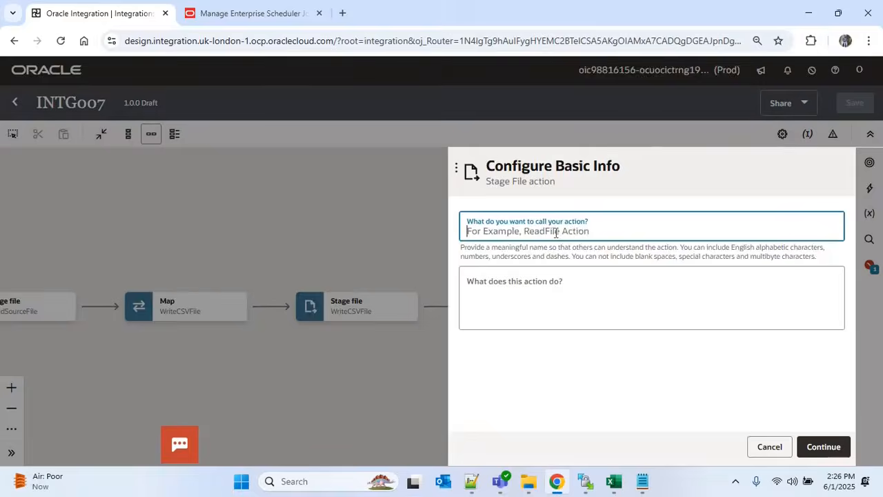
type("WritePropertiesFile")
key("Tab")
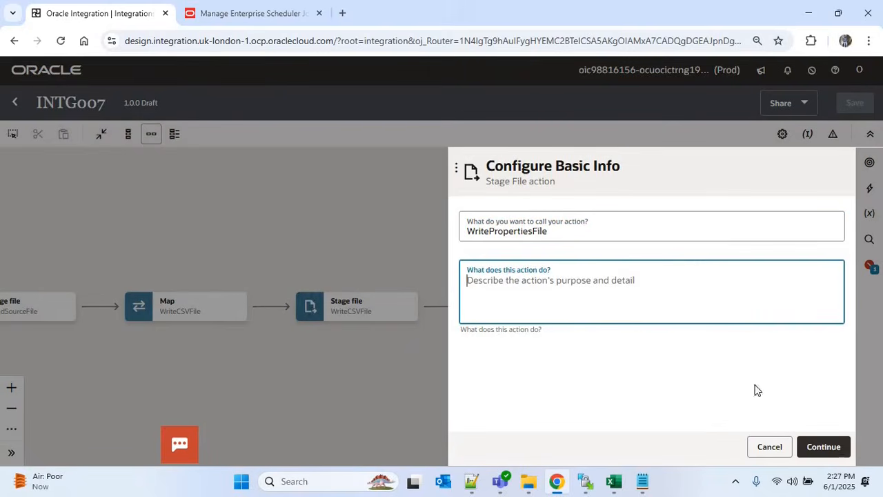
left_click(825, 447)
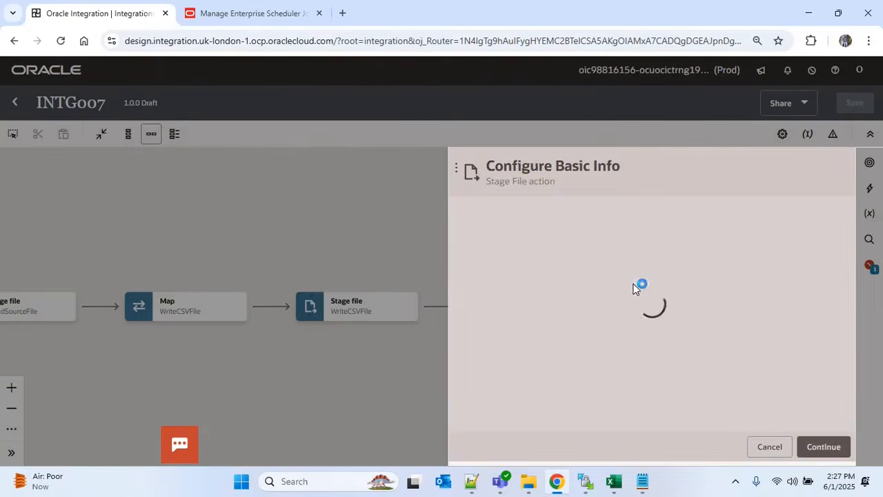
Set it to Write File with file name 'Jobdetails.properties' and output directory '/supplier/output'
left_click(526, 230)
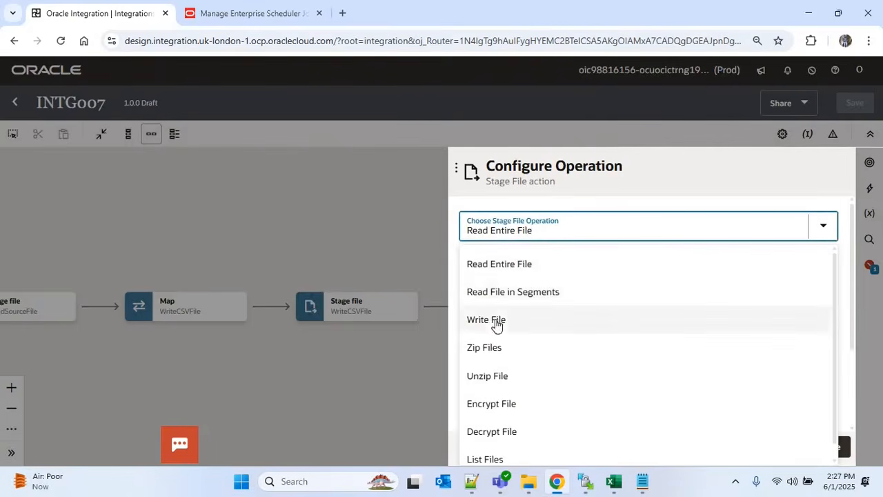
left_click(616, 324)
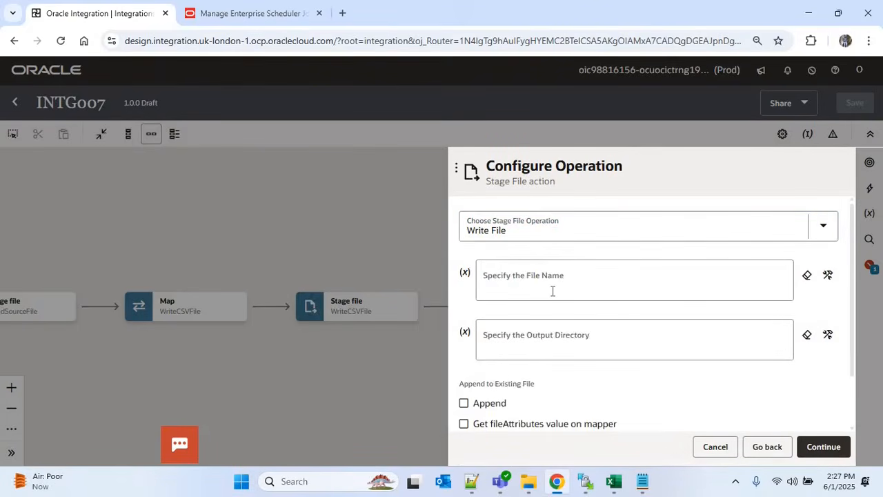
left_click(552, 291)
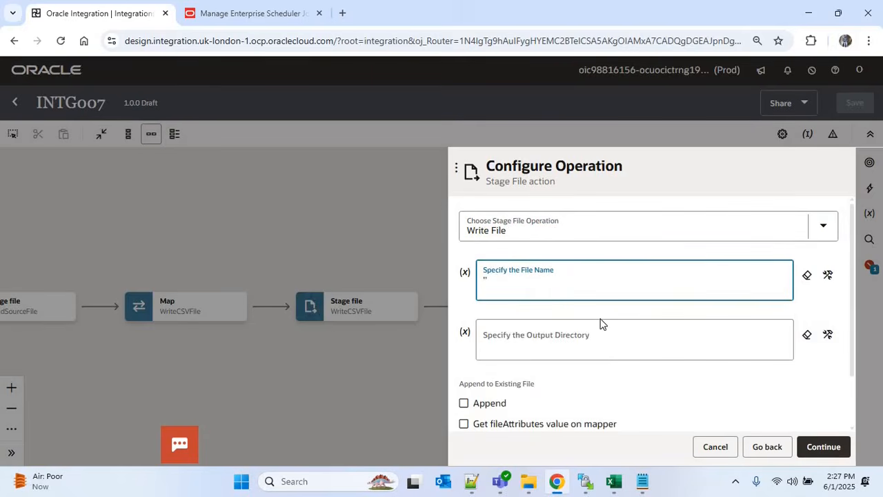
type("'Jobdetails'")
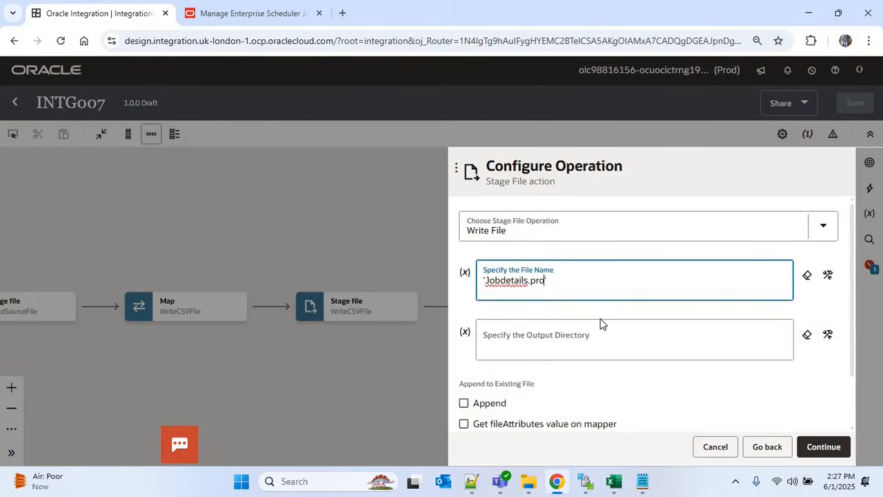
type(".properties'")
left_click(559, 345)
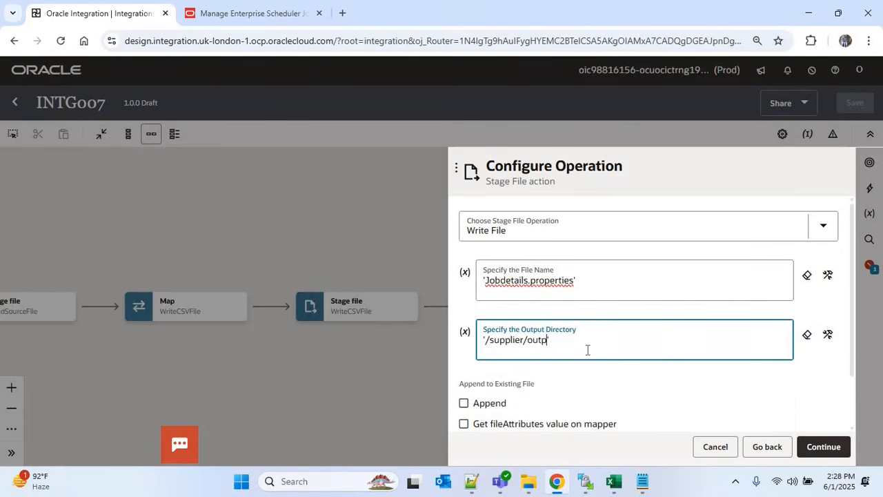
key("ctrl+a")
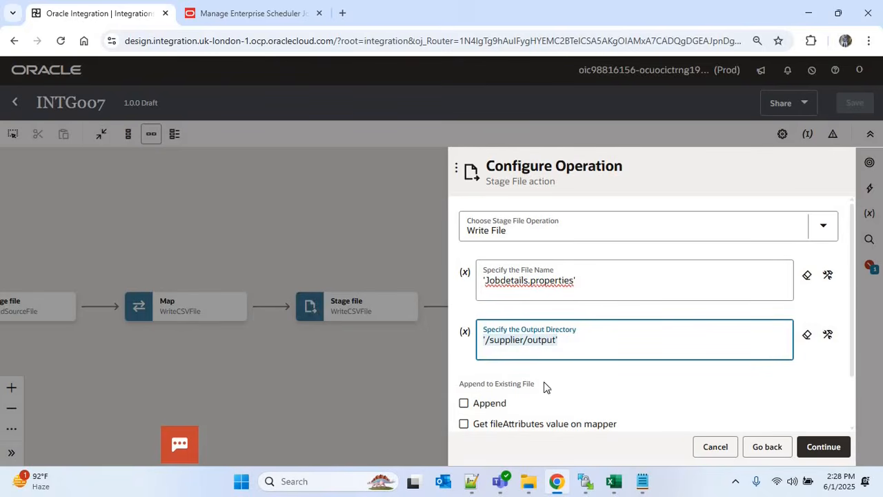
Keep the sample CSV document structure and upload the Jobdetails.properties sample file
left_click(826, 446)
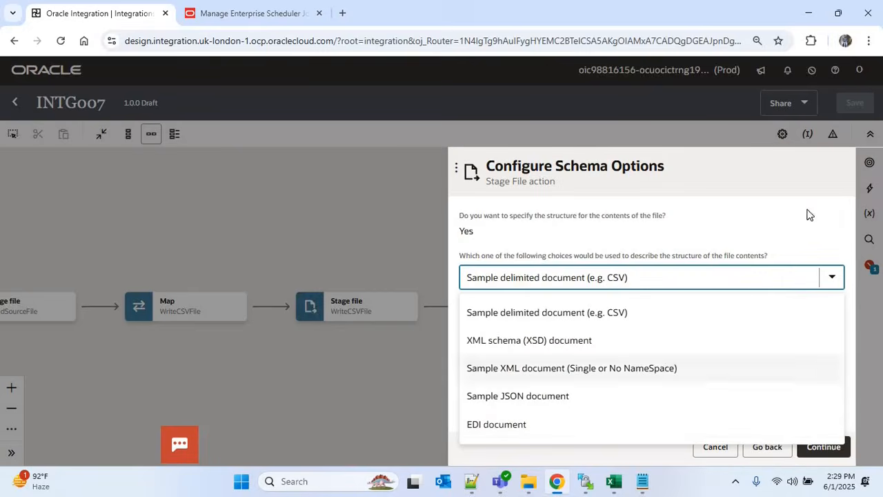
left_click(807, 446)
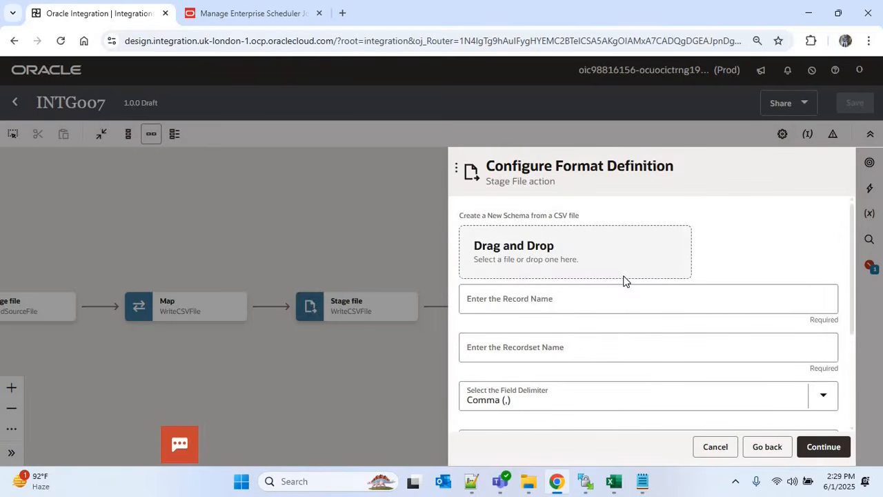
left_click(624, 275)
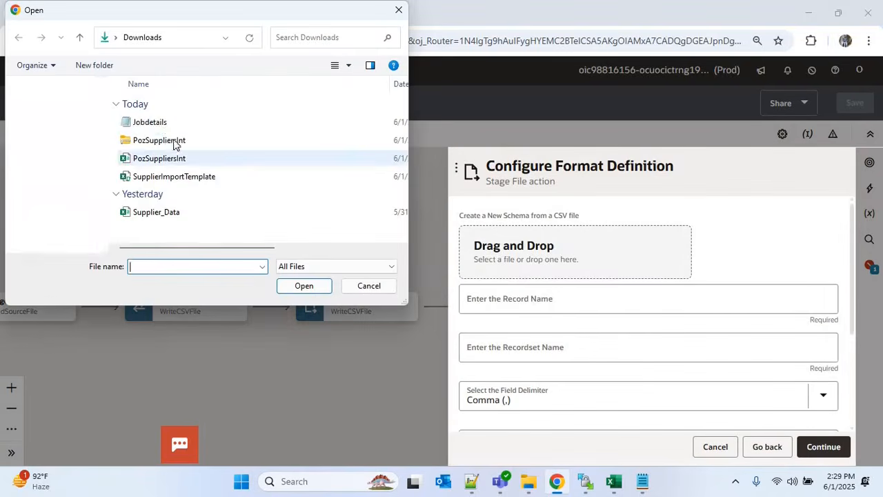
double_click(163, 127)
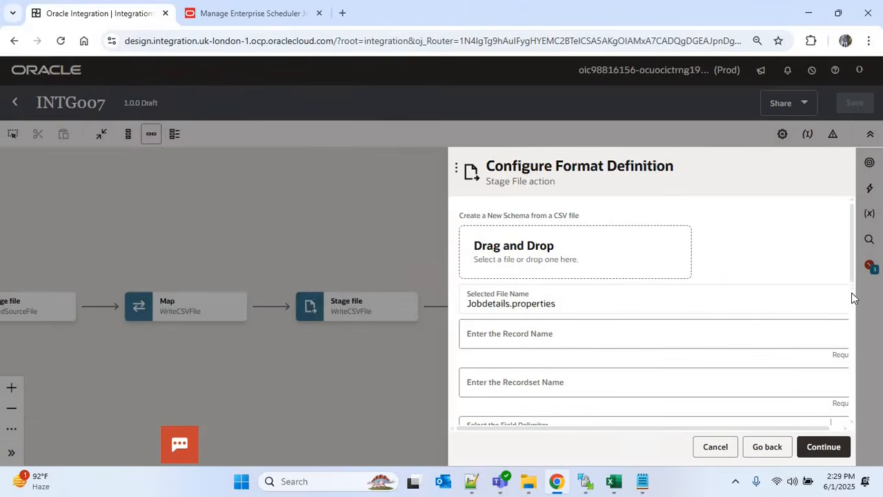
Name the record W and recordset WS, and make the first column mandatory
scroll(851, 293, "down", 2)
left_click(527, 251)
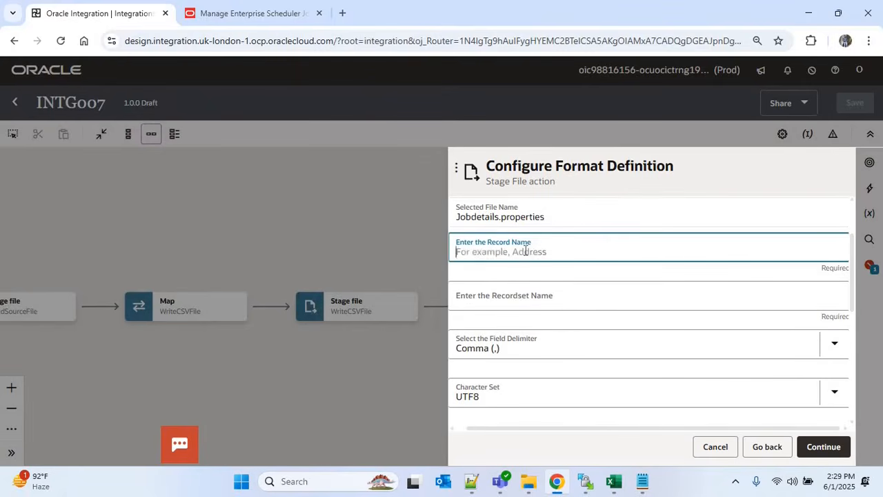
type("W")
left_click_drag(601, 427, 513, 314)
left_click(512, 303)
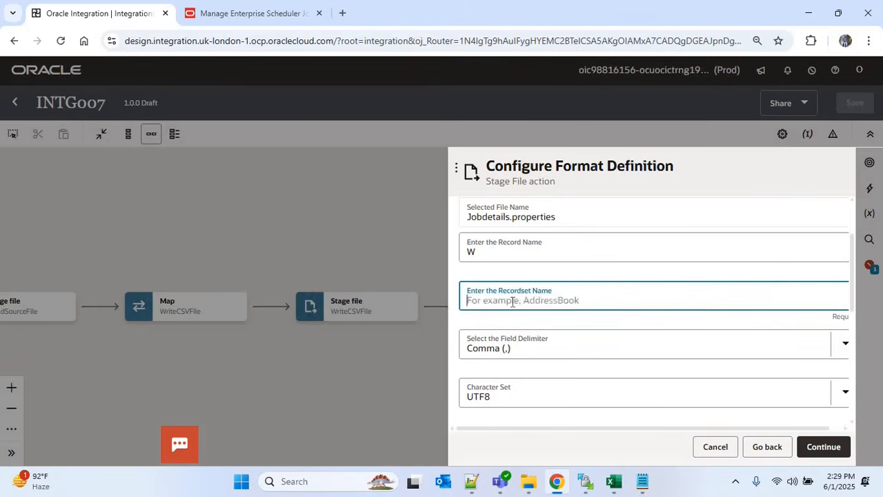
type("WS")
scroll(851, 333, "down", 5)
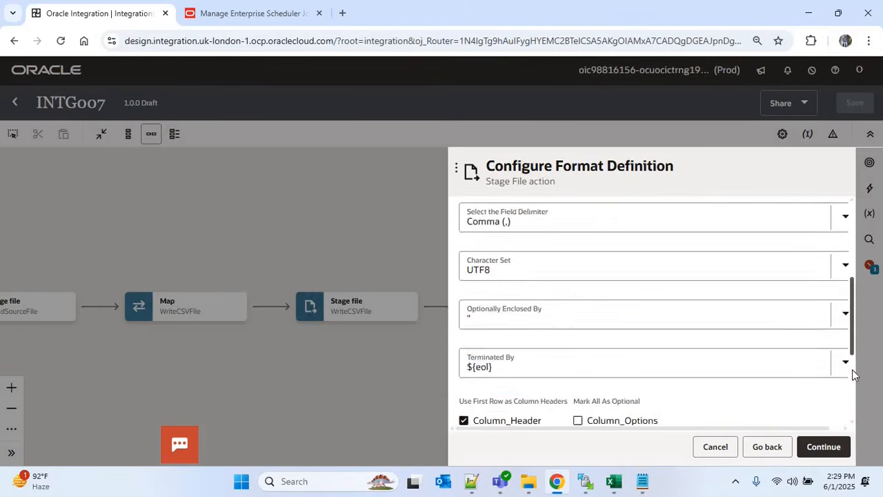
left_click(512, 358)
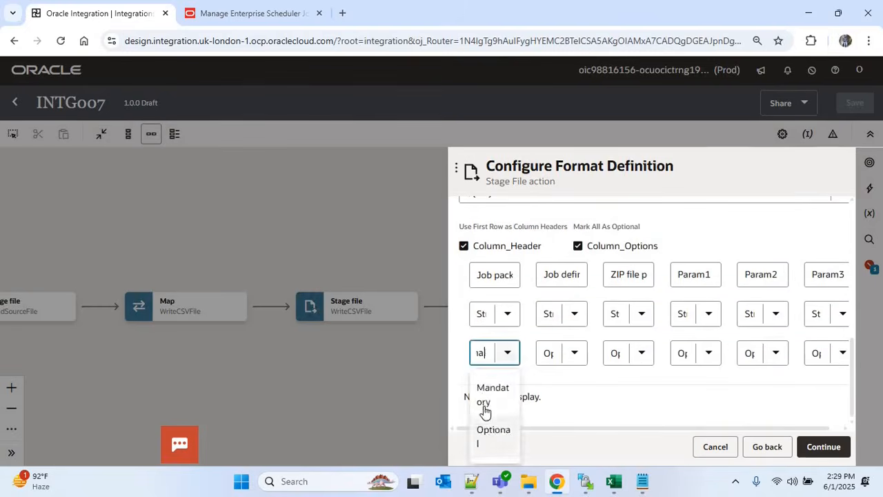
left_click(485, 407)
Finish the WritePropertiesFile action and open its mapping for editing
left_click(817, 451)
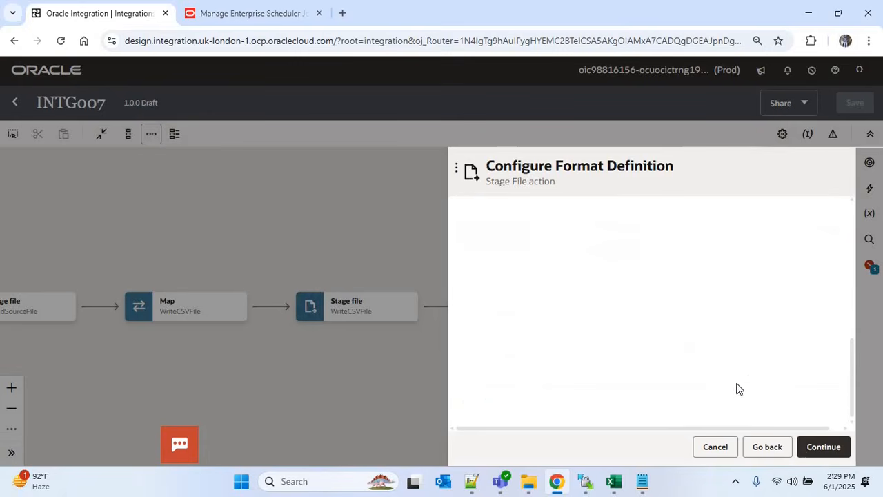
left_click(828, 447)
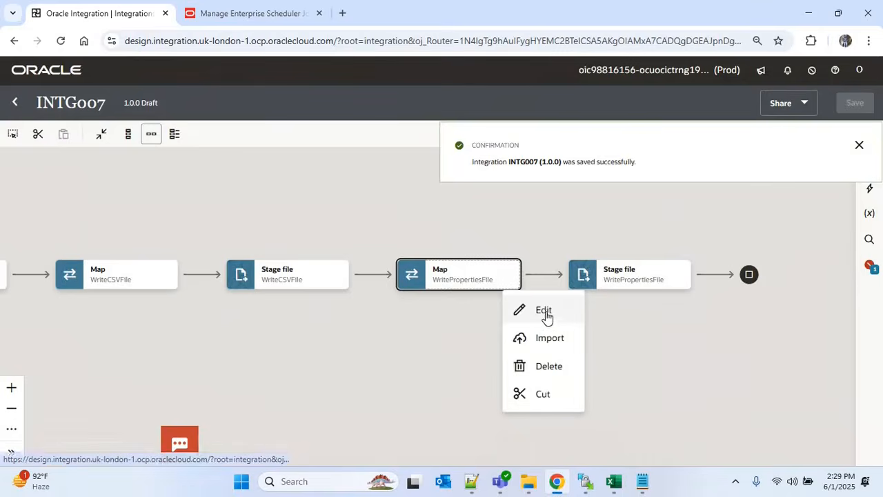
left_click(544, 312)
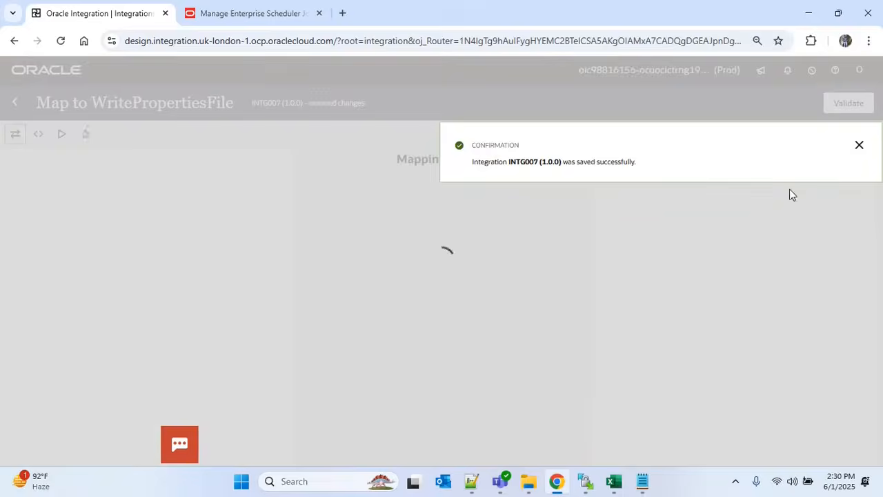
Map v_job_def_name, v_job_pkg_name, v_param1 and v_param2 onto Job Definition Name, Job Package Name, Param 1, Param 2
left_click(859, 145)
left_click(840, 207)
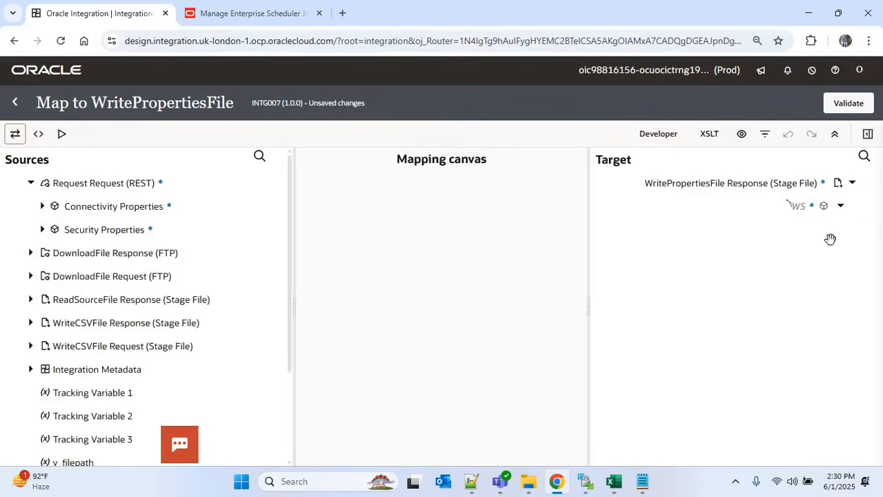
left_click(830, 229)
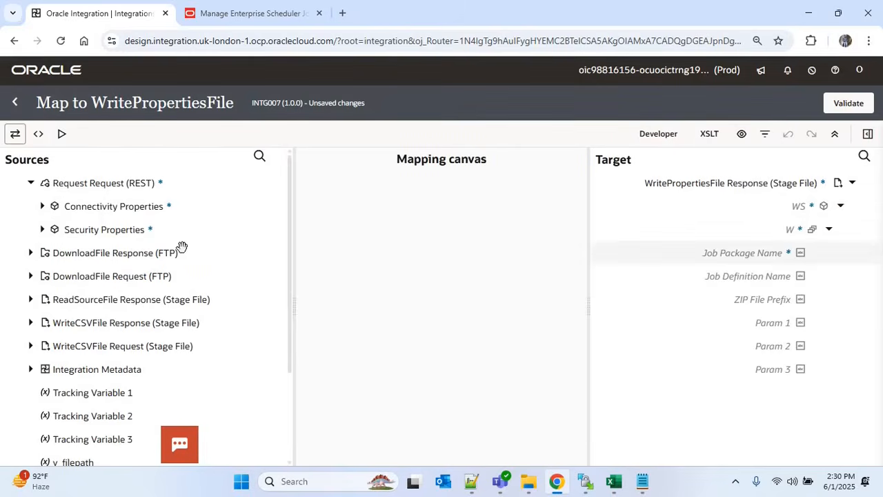
scroll(98, 363, "down", 3)
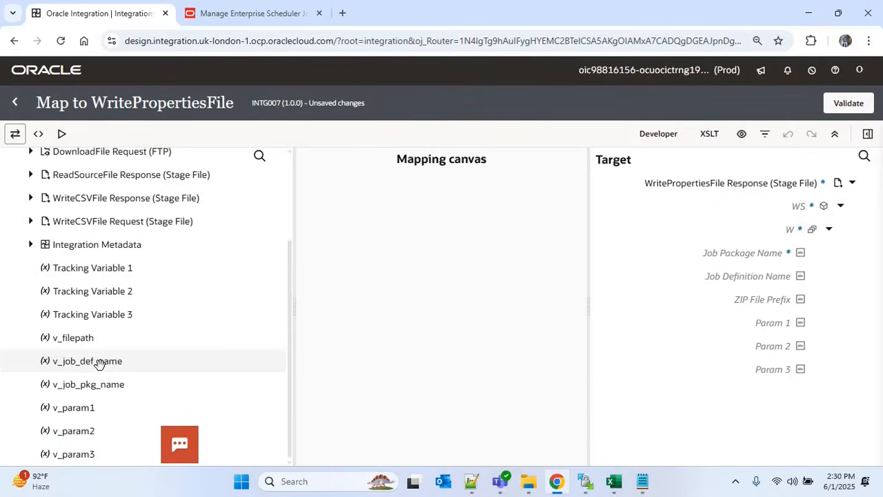
left_click_drag(107, 364, 726, 277)
left_click(865, 383)
left_click_drag(105, 386, 734, 254)
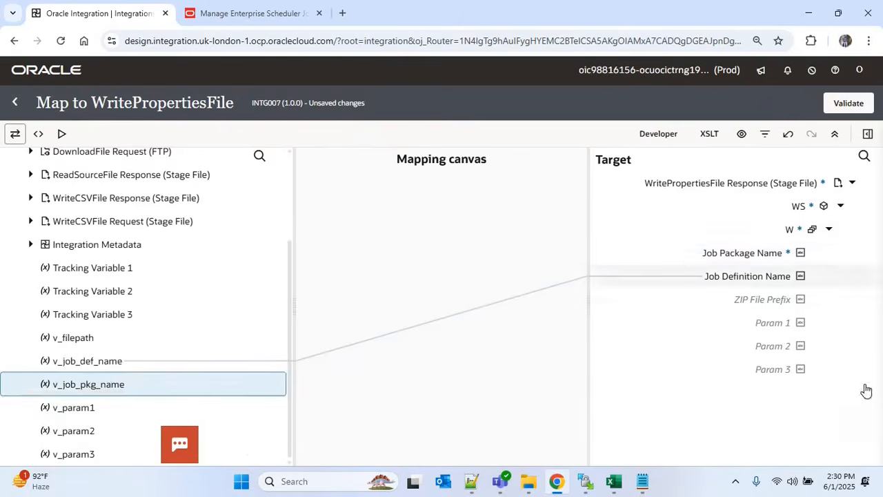
left_click_drag(84, 408, 786, 326)
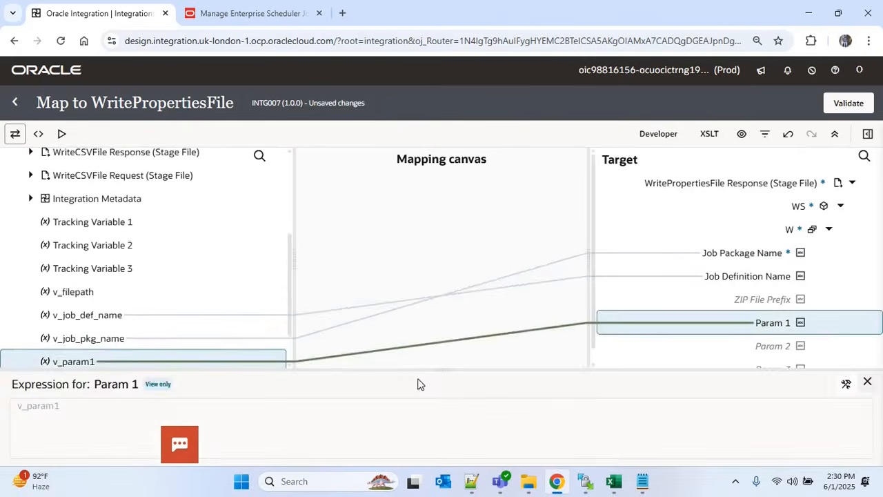
left_click_drag(86, 431, 740, 347)
left_click(869, 385)
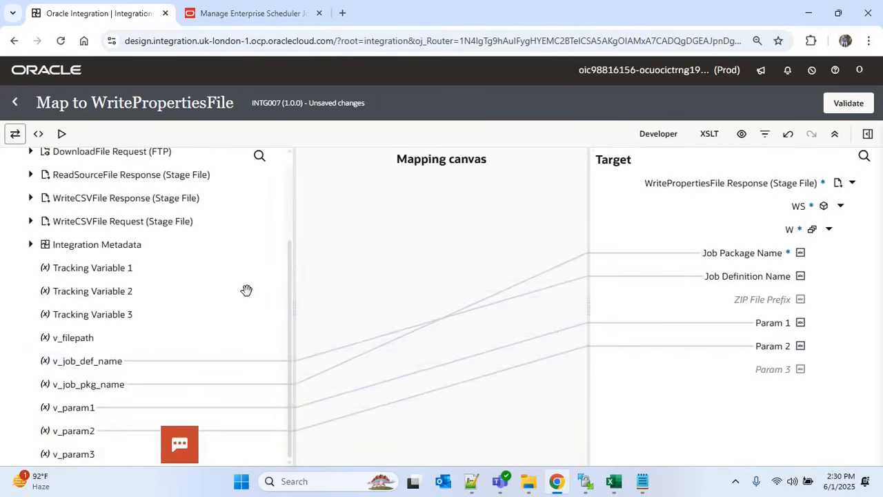
Map the Runtime Details Instance ID onto Param 3 and return to the integration flow
left_click_drag(289, 339, 285, 247)
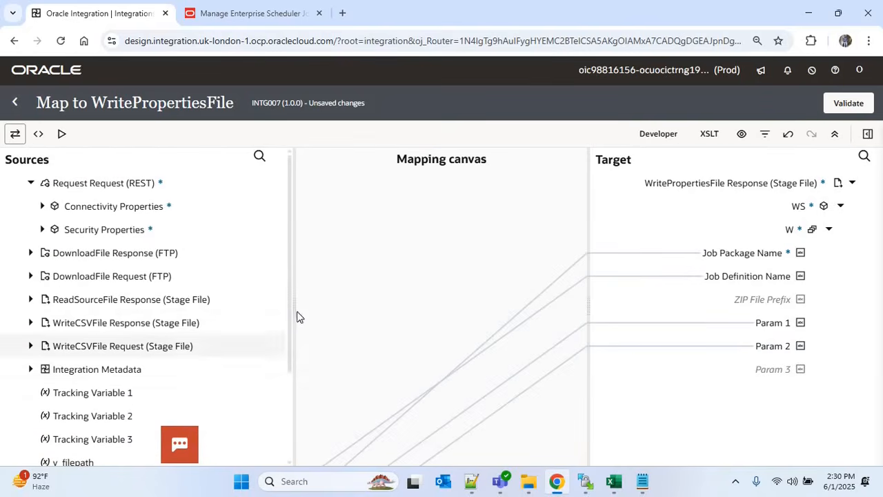
left_click_drag(292, 363, 289, 427)
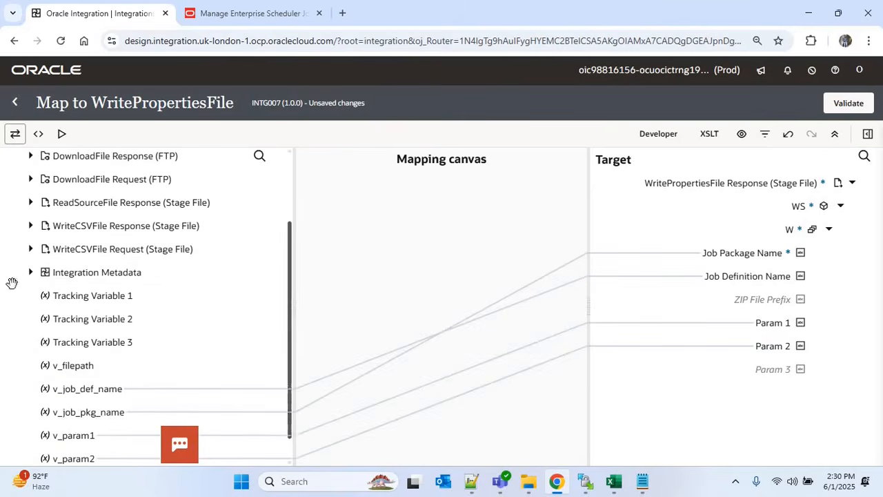
left_click(30, 272)
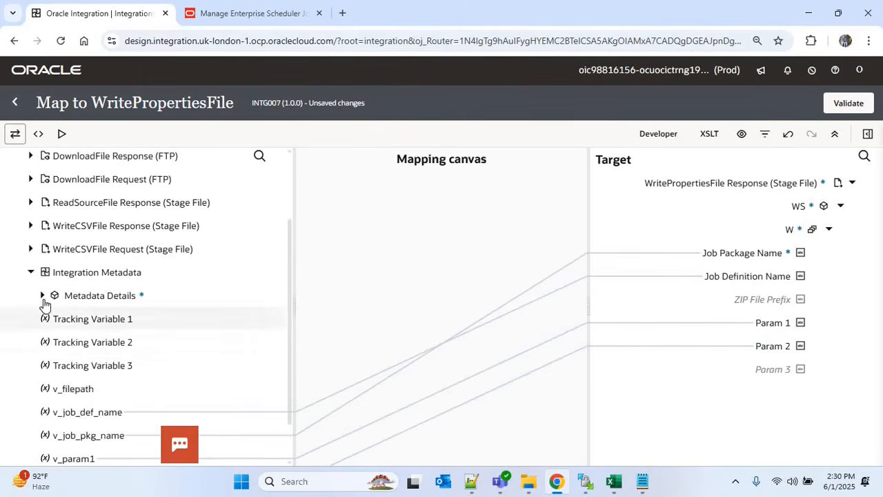
left_click(42, 295)
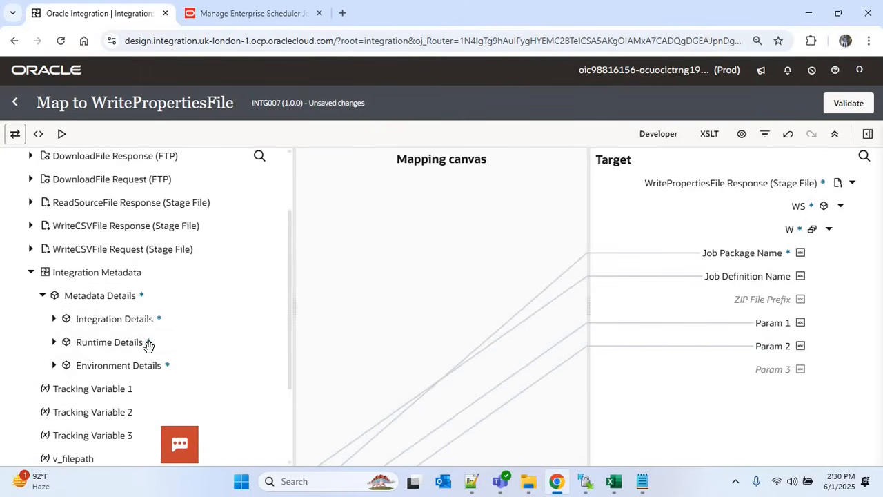
left_click(109, 342)
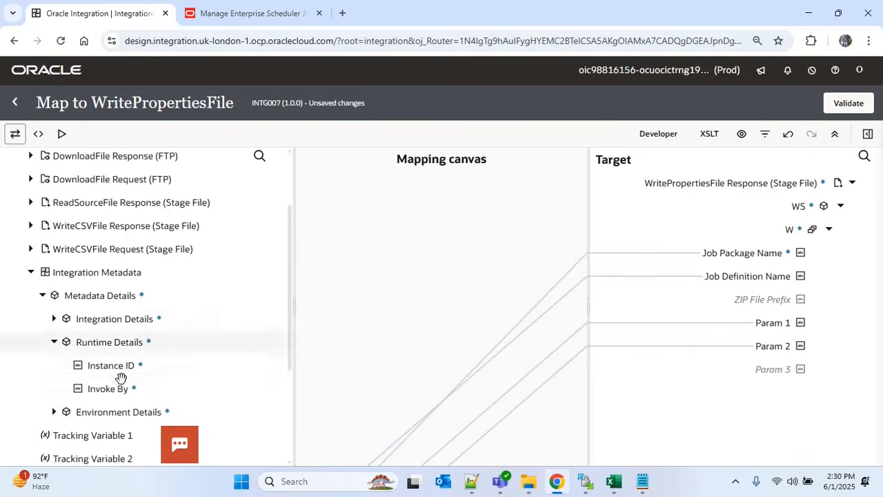
left_click_drag(131, 369, 761, 370)
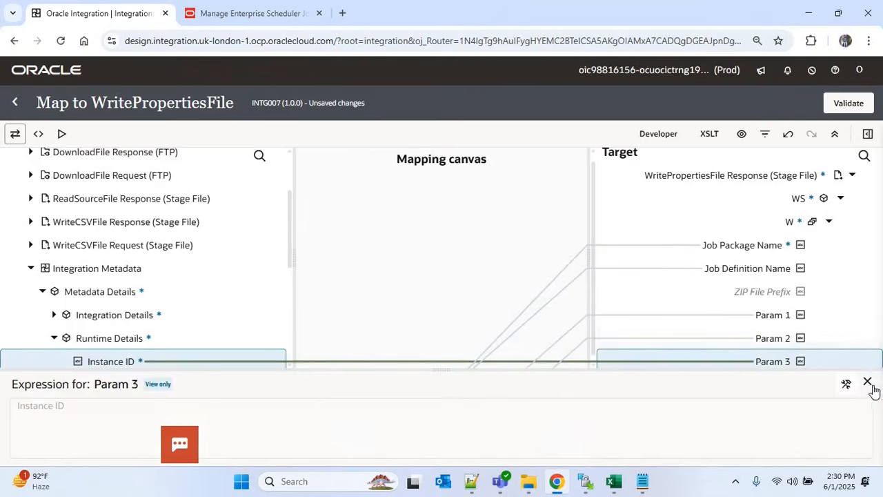
left_click(867, 381)
left_click(15, 105)
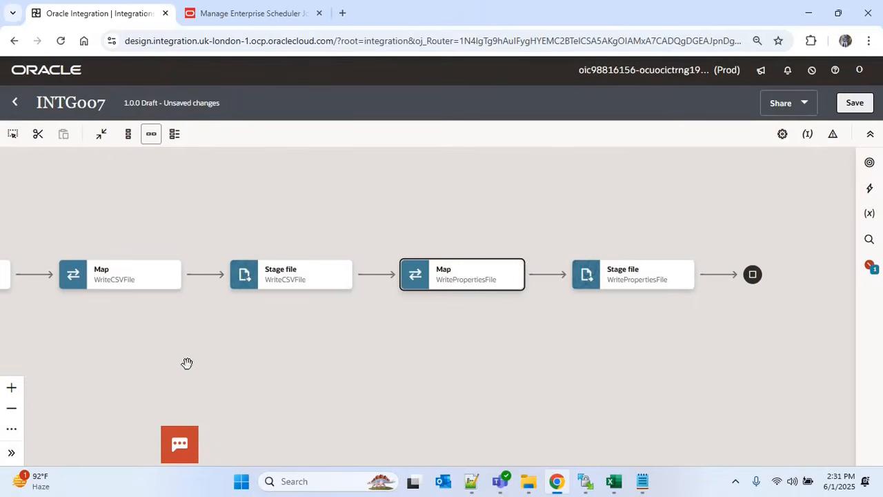
left_click_drag(187, 363, 531, 353)
left_click_drag(138, 353, 392, 342)
Add a new variable named v_zip_file_prefix to the Assignments1 step
left_click_drag(103, 342, 412, 344)
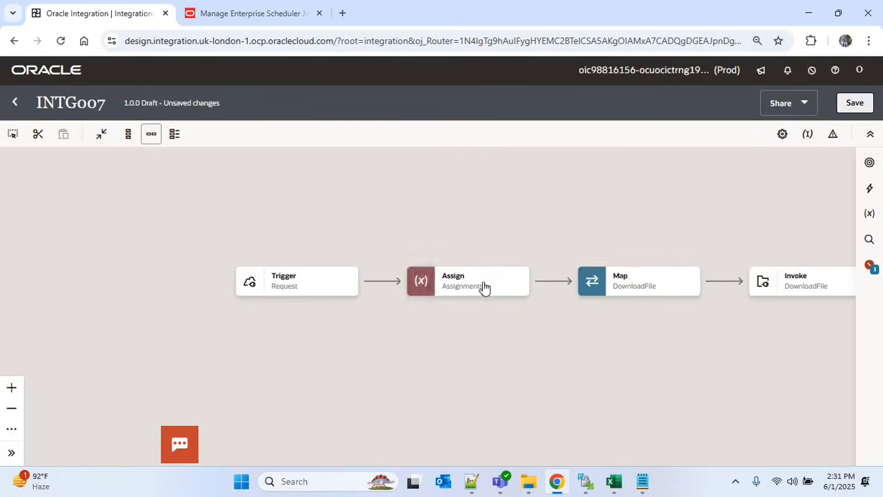
left_click(518, 288)
left_click(554, 318)
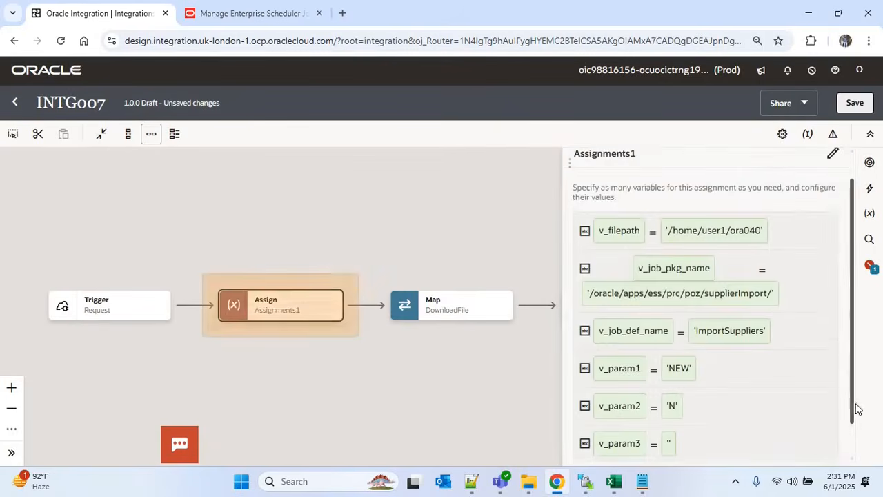
scroll(857, 404, "down", 2)
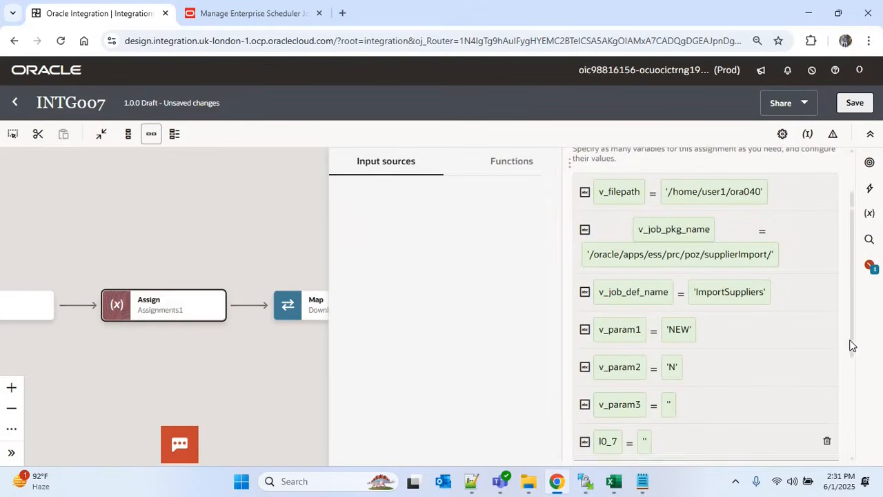
left_click_drag(853, 348, 851, 409)
scroll(639, 358, "down", 1)
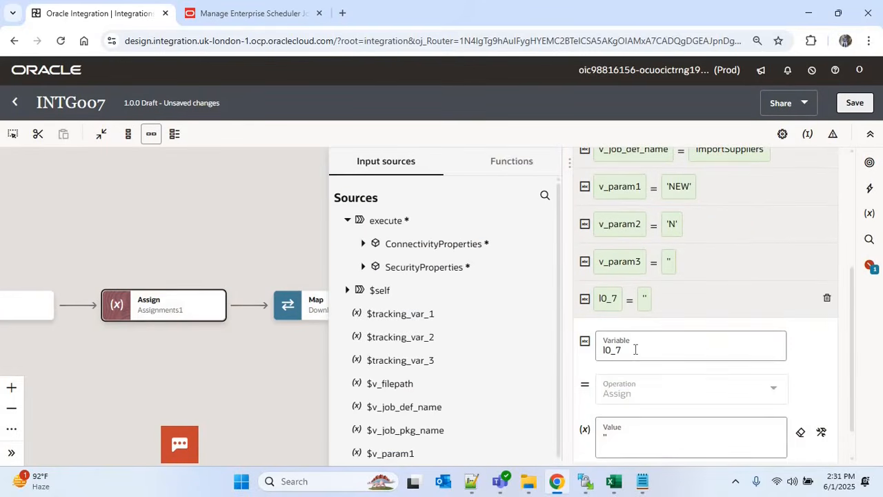
left_click(635, 347)
key("BackSpace")
key("BackSpace")
key("BackSpace")
key("BackSpace")
type("v_")
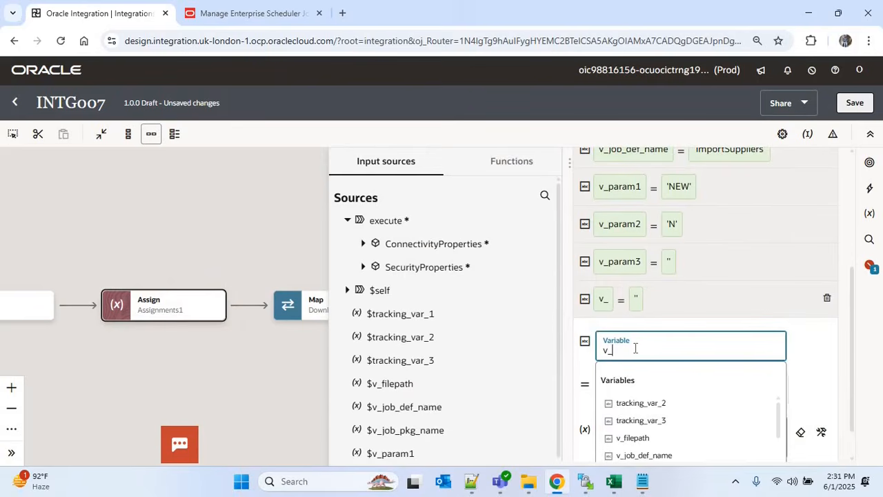
type("zip_file")
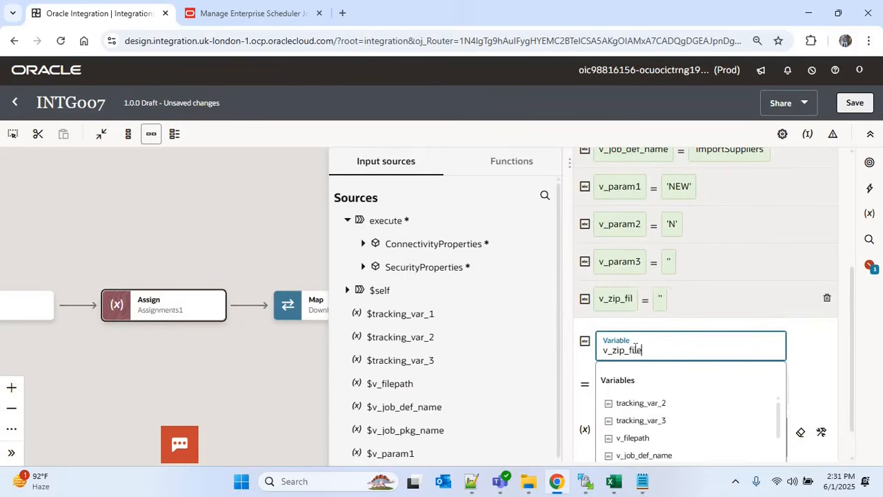
type("_prefix")
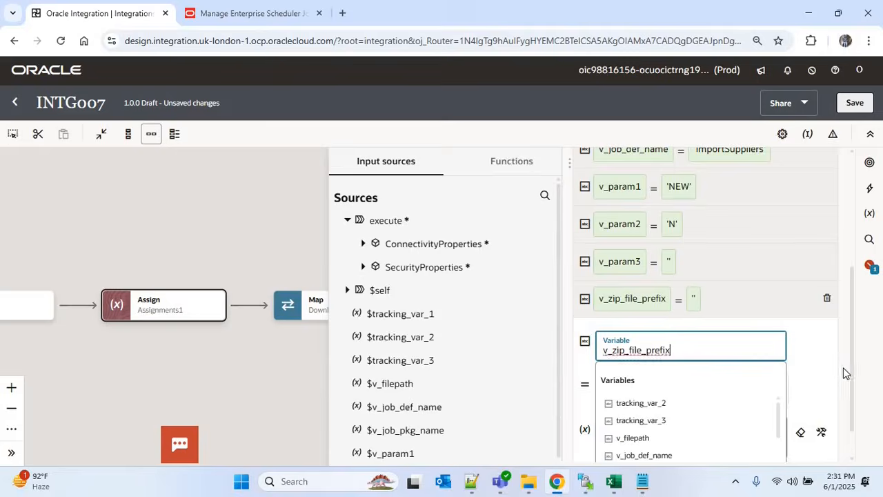
Copy the zip file name from Downloads and set it as the value 'PozSuppliersInt'
key("alt+Tab")
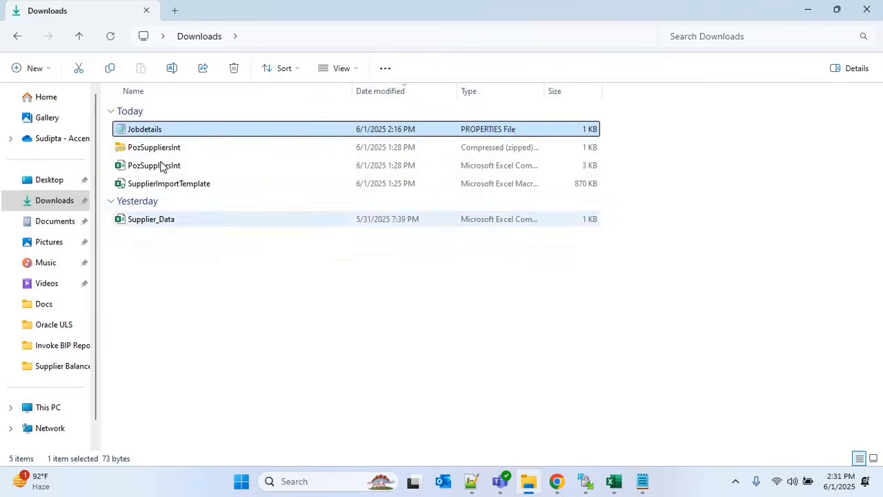
left_click(160, 149)
key("F2")
key("ctrl+c")
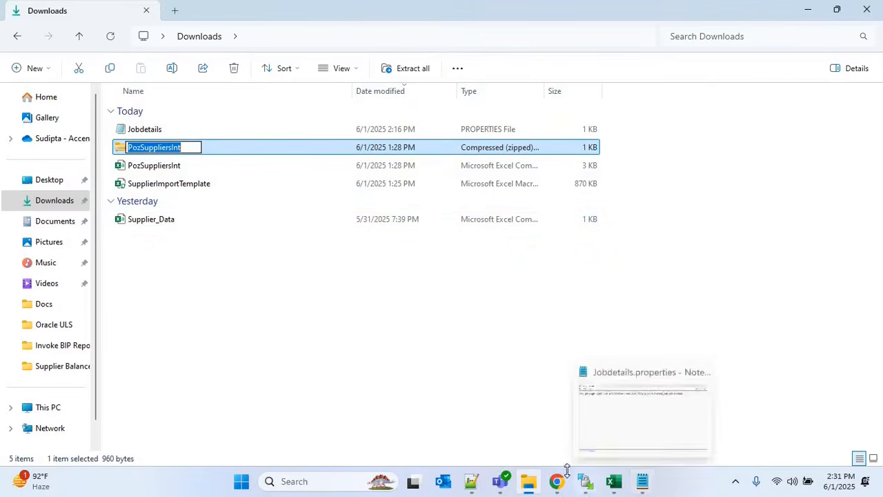
key("alt+Tab")
key("ctrl+v")
left_click(582, 182)
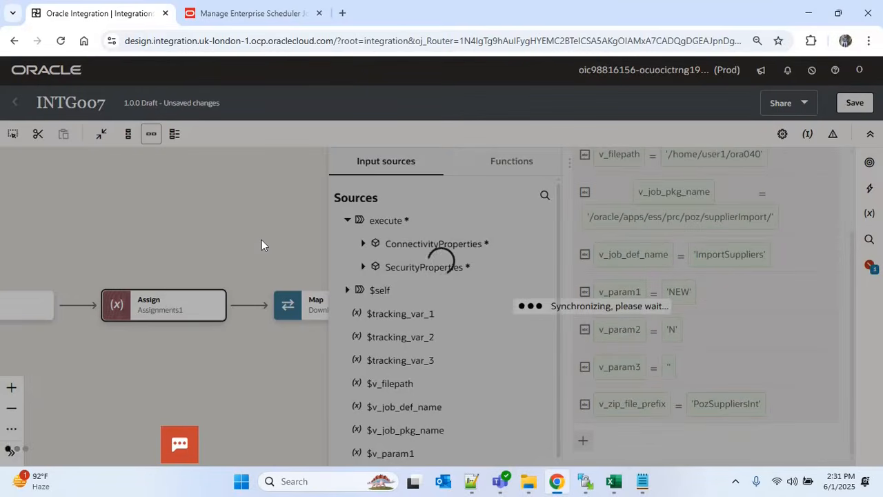
Map v_zip_file_prefix onto ZIP File Prefix in the WritePropertiesFile mapping and validate
scroll(347, 345, "right", 10)
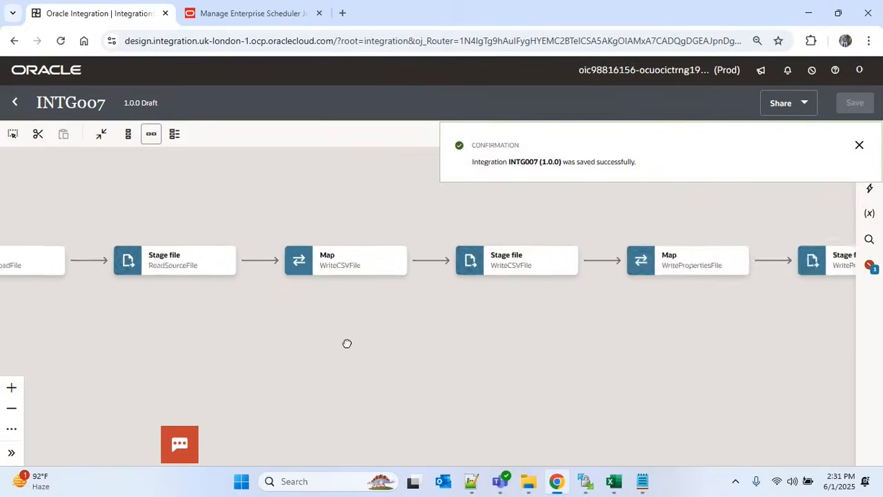
left_click(380, 282)
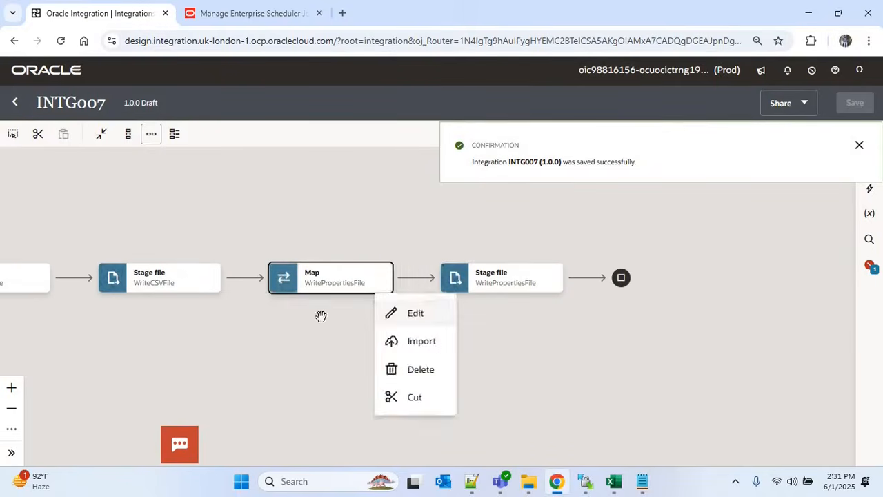
left_click(413, 312)
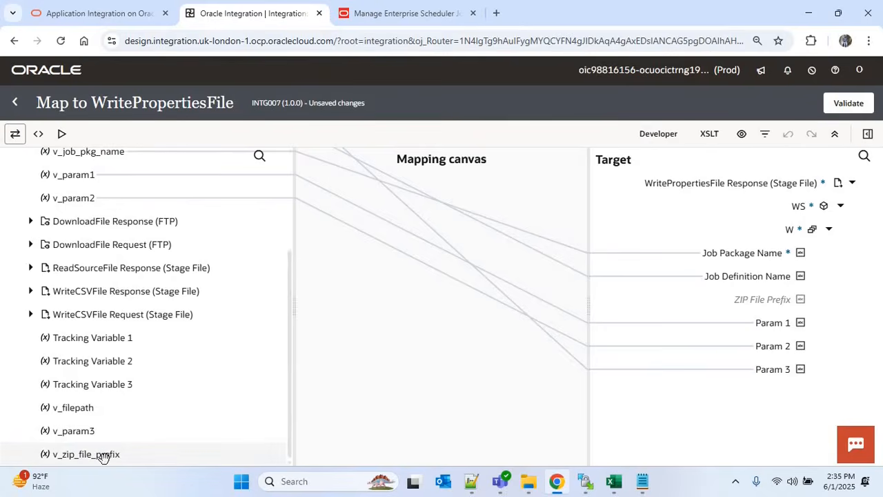
left_click_drag(102, 456, 763, 301)
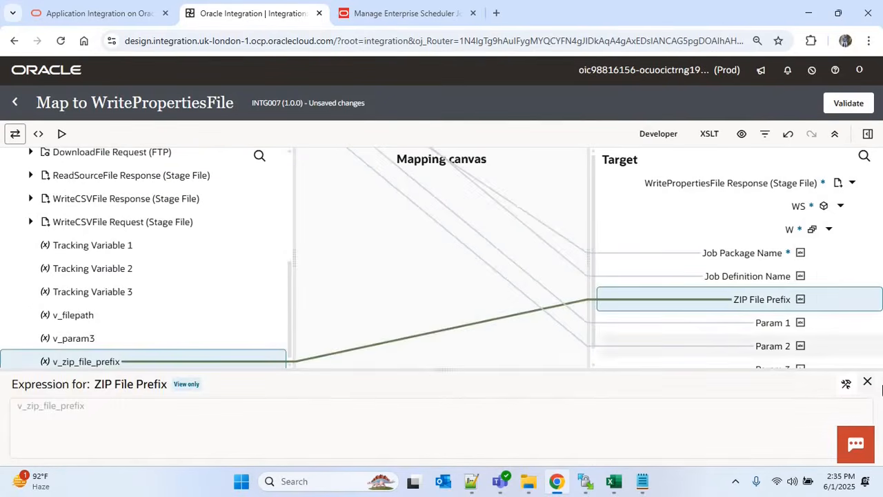
left_click(868, 383)
left_click(840, 110)
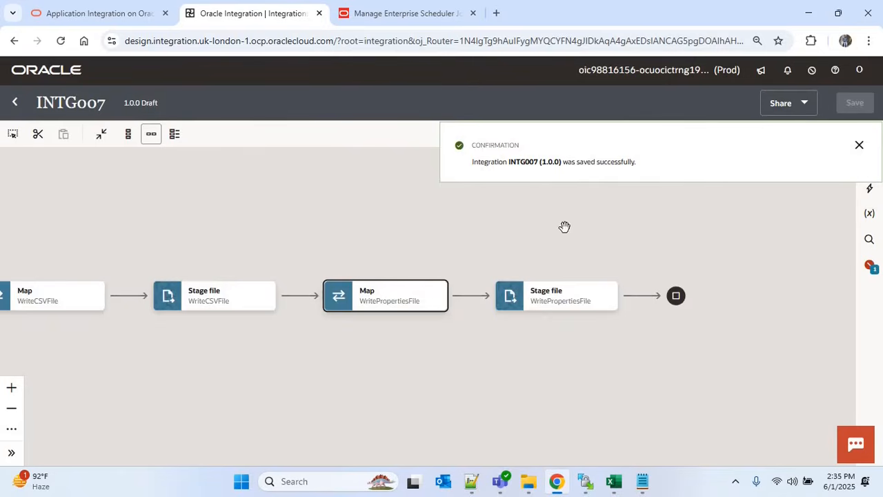
Change the WriteCSVFile step's output directory from '/supplier/csv' to '/supplier/output'
left_click_drag(438, 233, 561, 235)
left_click_drag(336, 234, 435, 240)
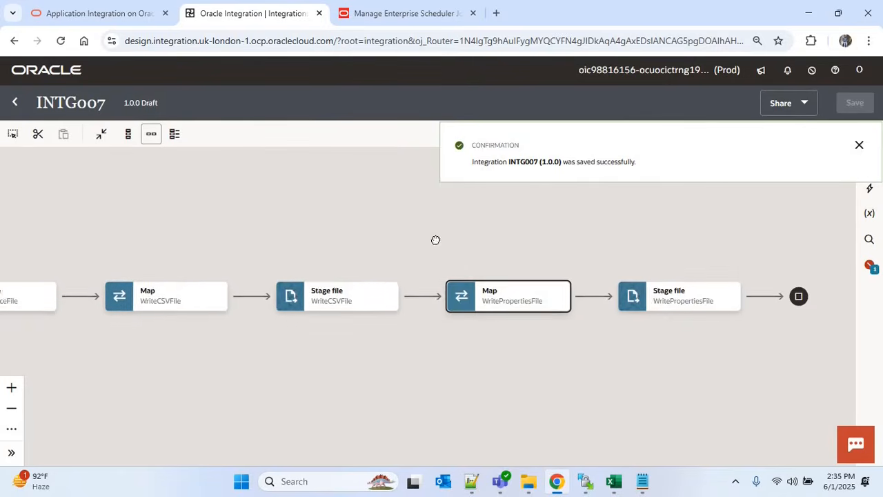
left_click_drag(322, 238, 386, 241)
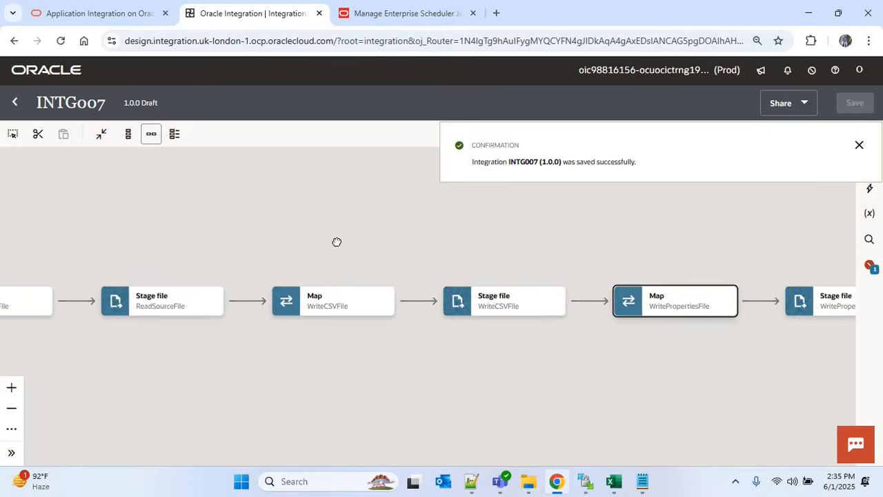
left_click_drag(480, 242, 337, 242)
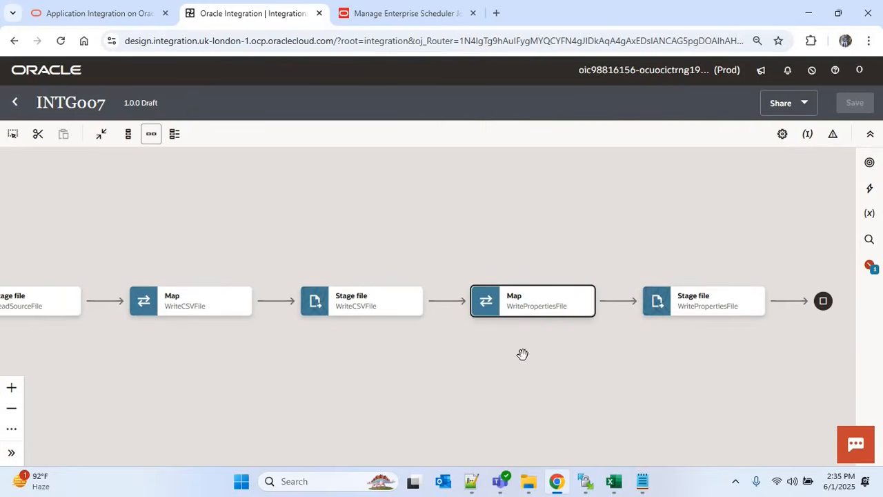
left_click_drag(523, 355, 437, 333)
left_click_drag(307, 337, 402, 338)
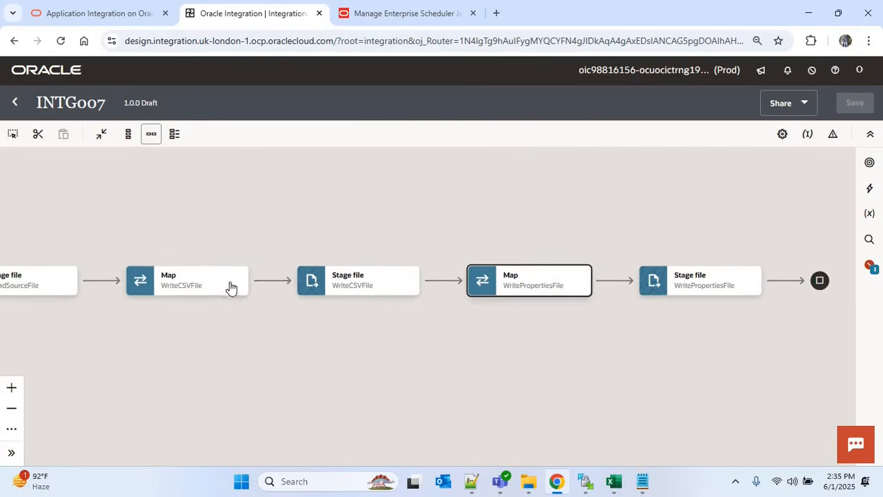
left_click(424, 285)
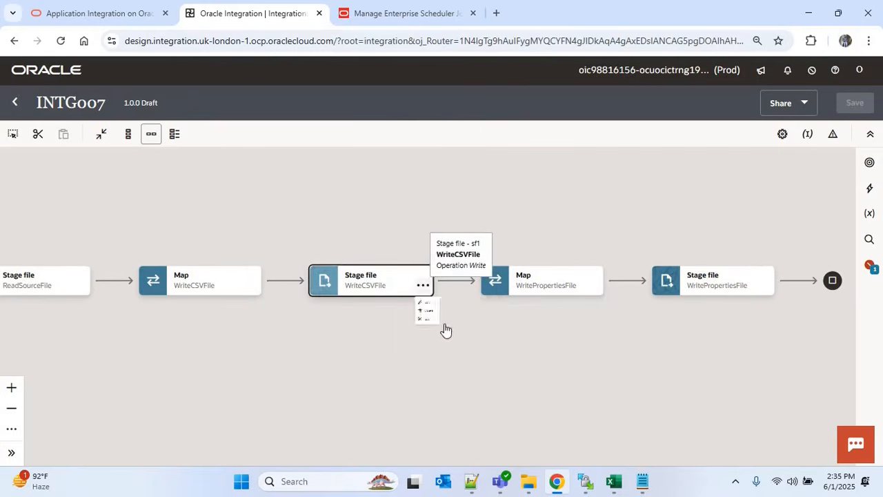
left_click(455, 316)
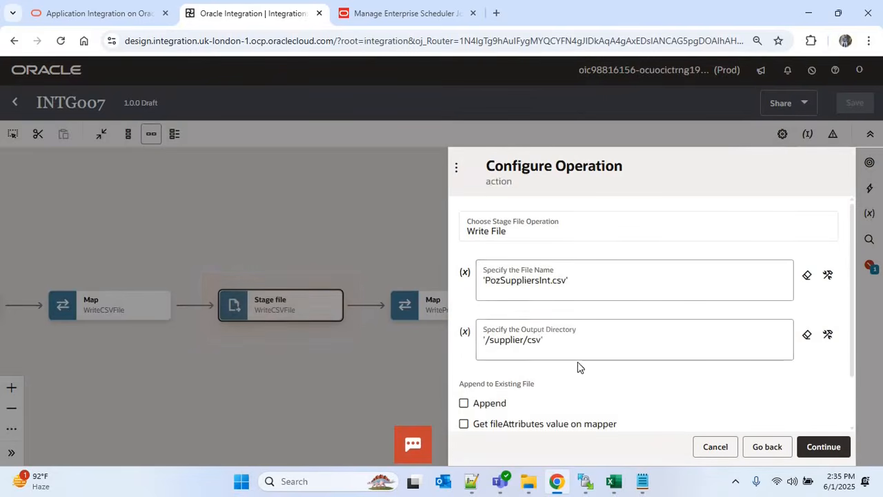
left_click(542, 339)
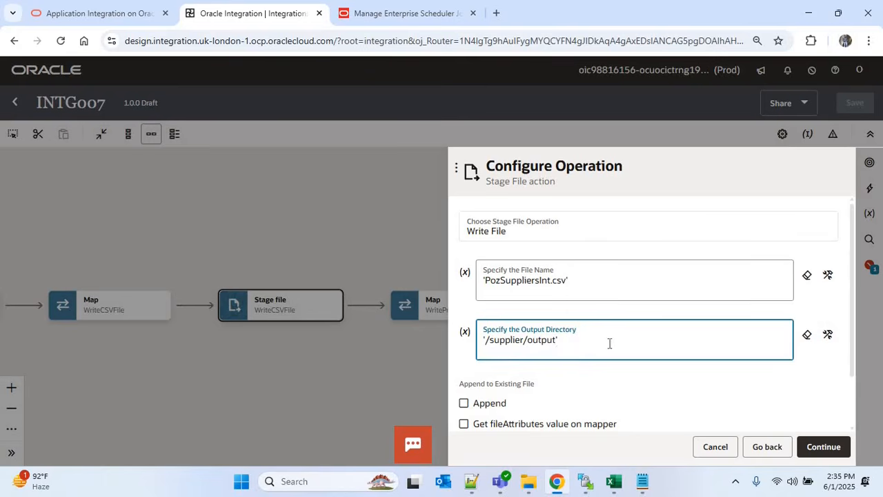
left_click(820, 446)
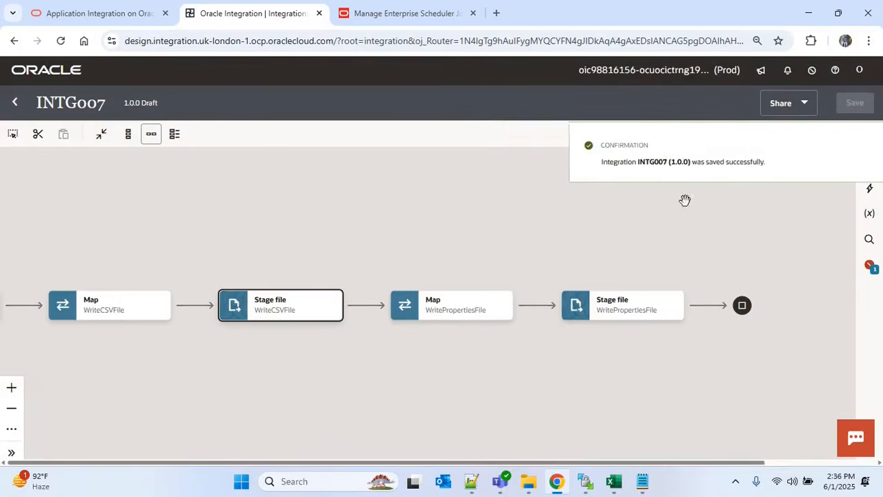
Add a Stage File action named CreateZipFile at the end of the flow
left_click(860, 147)
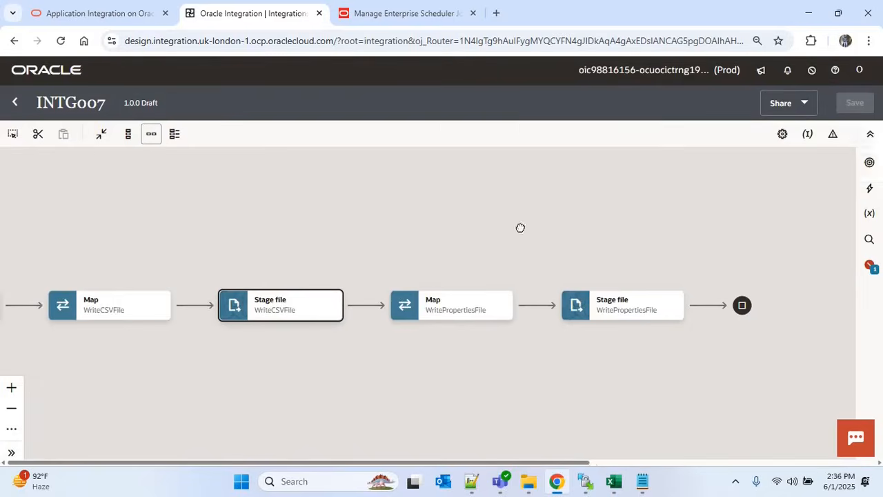
left_click_drag(520, 228, 482, 217)
mouse_move(618, 279)
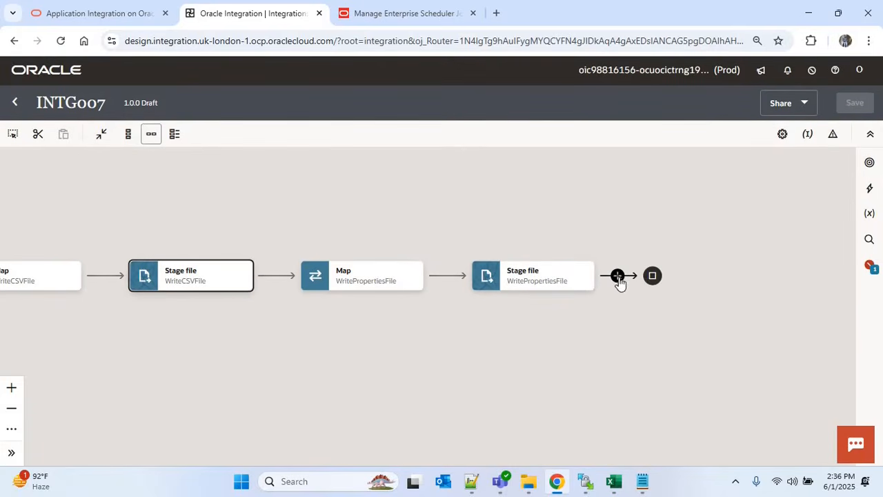
left_click(669, 339)
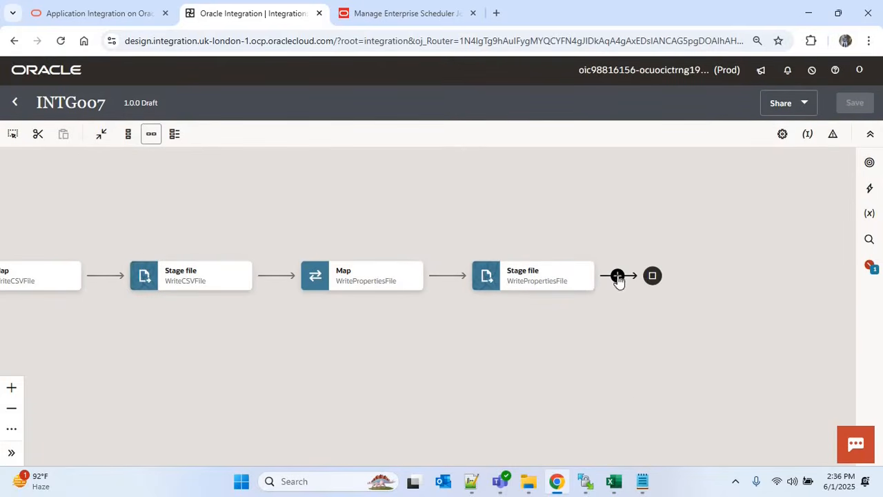
left_click(617, 277)
type("stage")
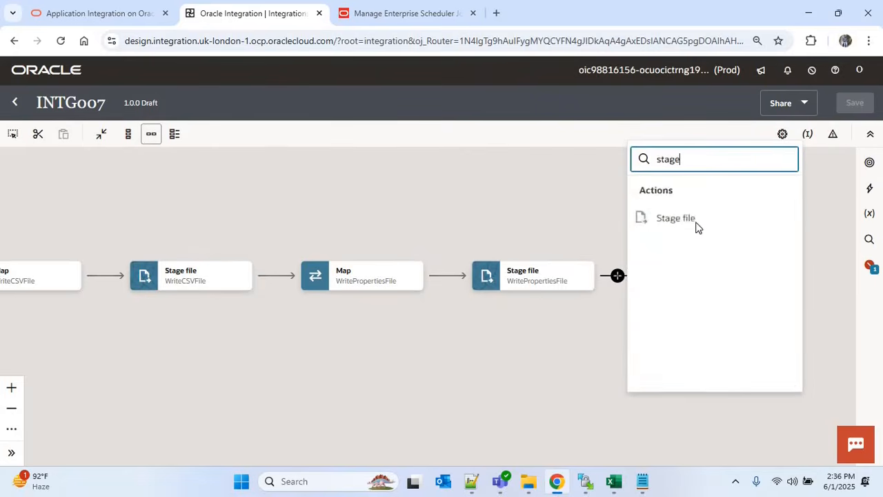
left_click(695, 227)
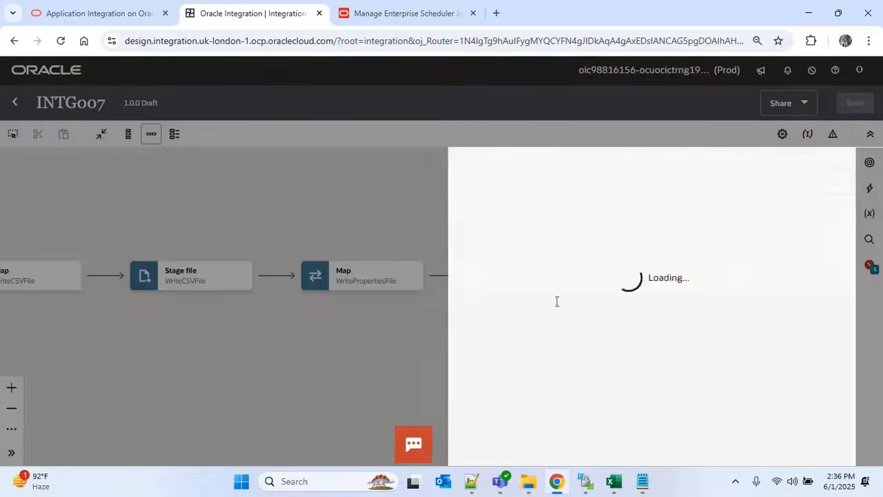
left_click(524, 236)
type("CreateZipFile")
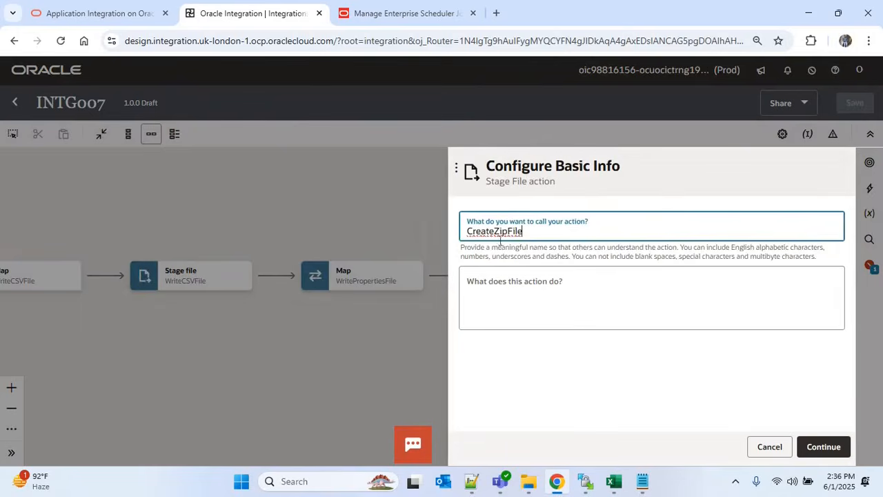
left_click(818, 445)
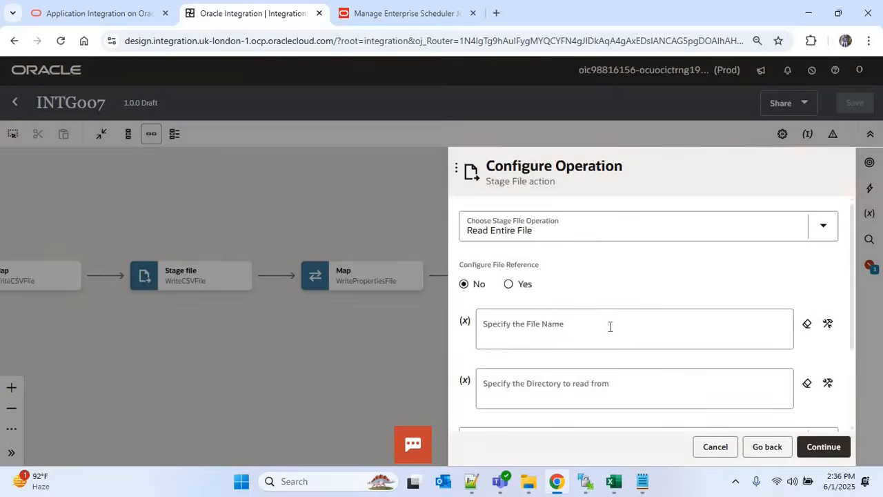
Choose Zip Files with zip name 'PozSuppliersInt' and directory to zip '/Supplier/Output'
left_click(529, 230)
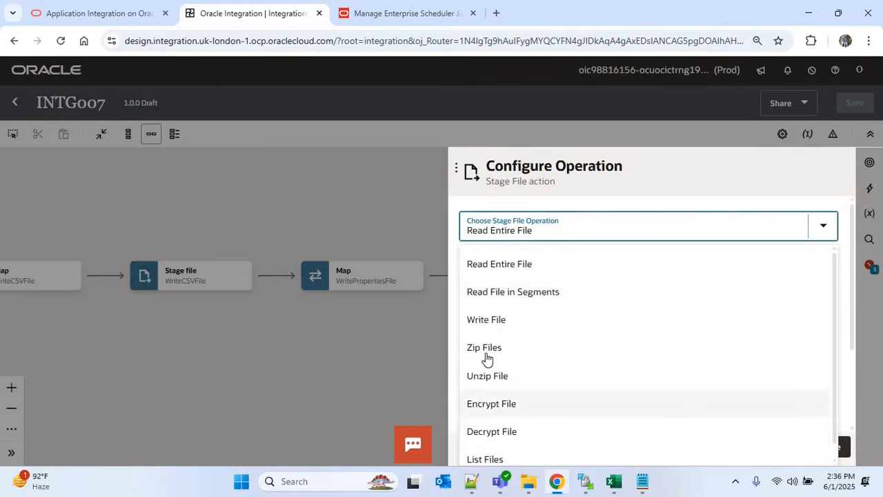
left_click(615, 346)
left_click(536, 291)
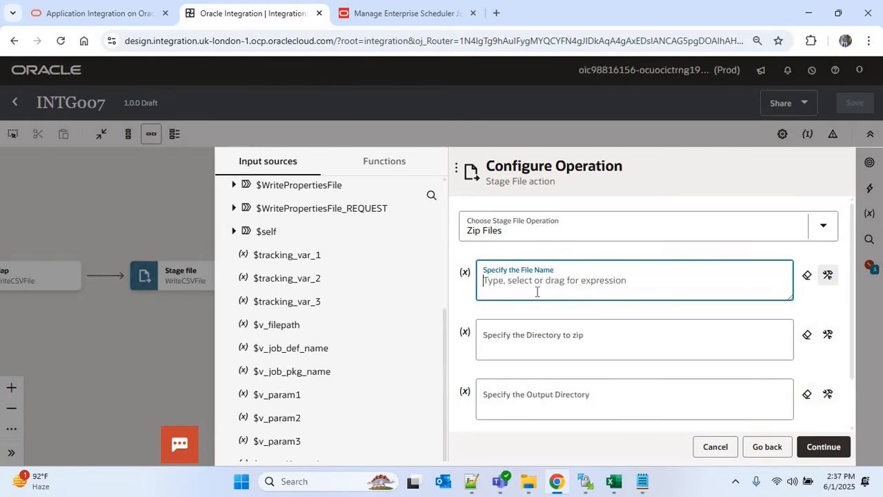
type("\"")
type("PozSuppliersInt.zip")
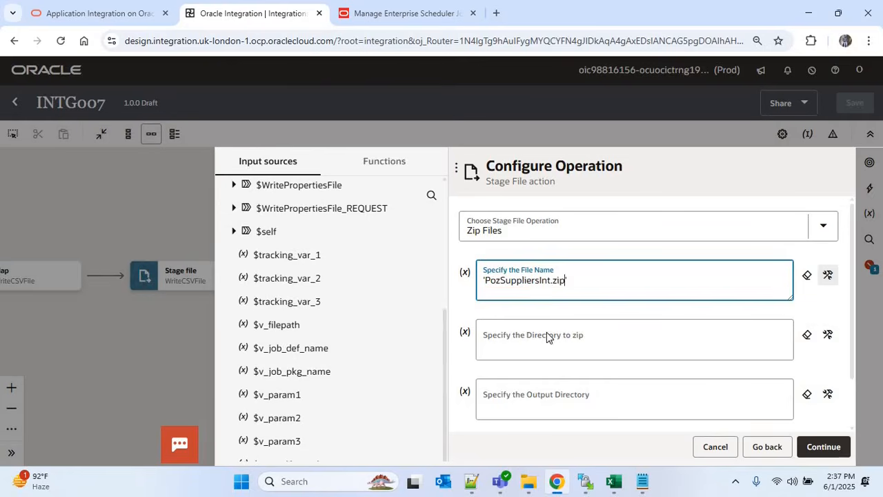
left_click(546, 334)
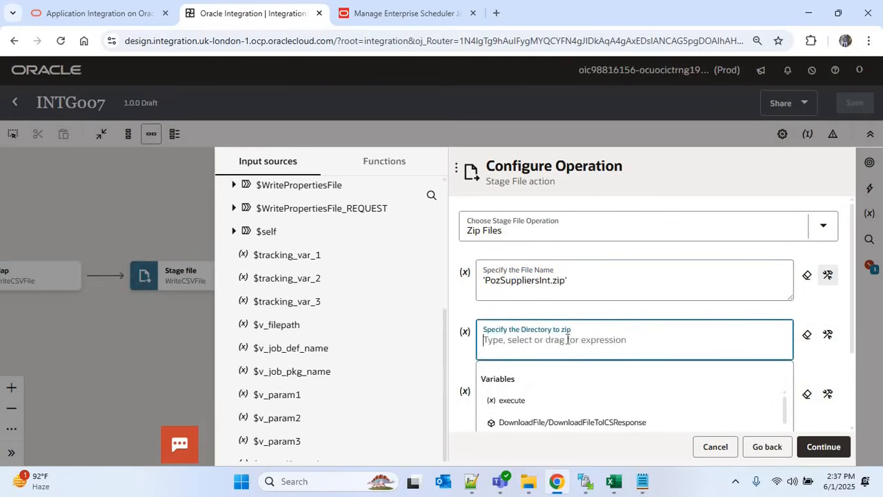
type("'")
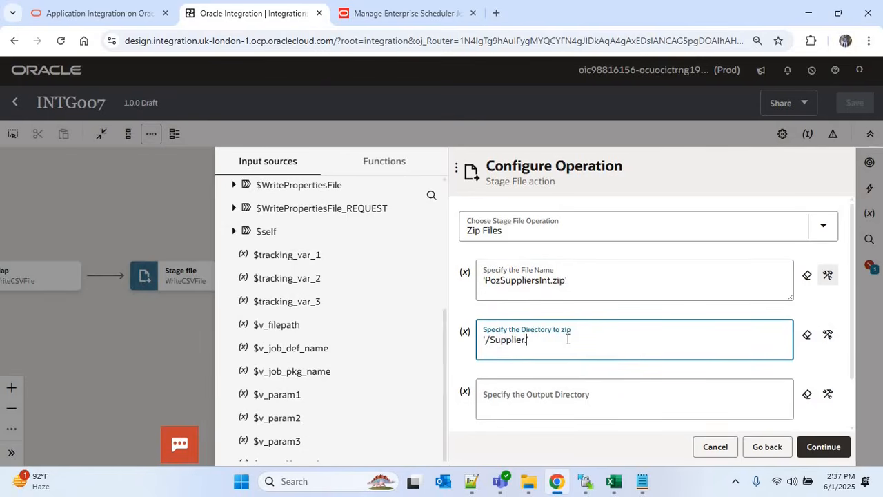
type("/Supplier/Output'")
Set the zip output directory to '/Supplier/Zip' and finish the CreateZipFile step
left_click(552, 394)
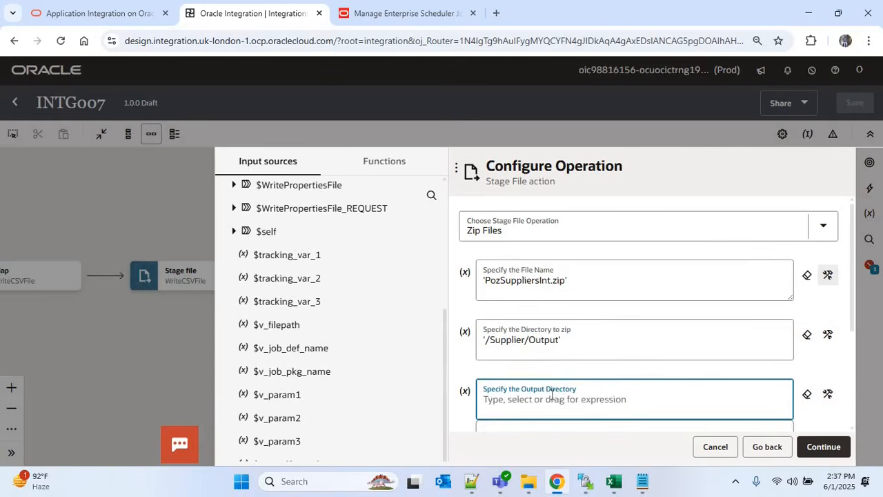
type("'/Supplier/Output'")
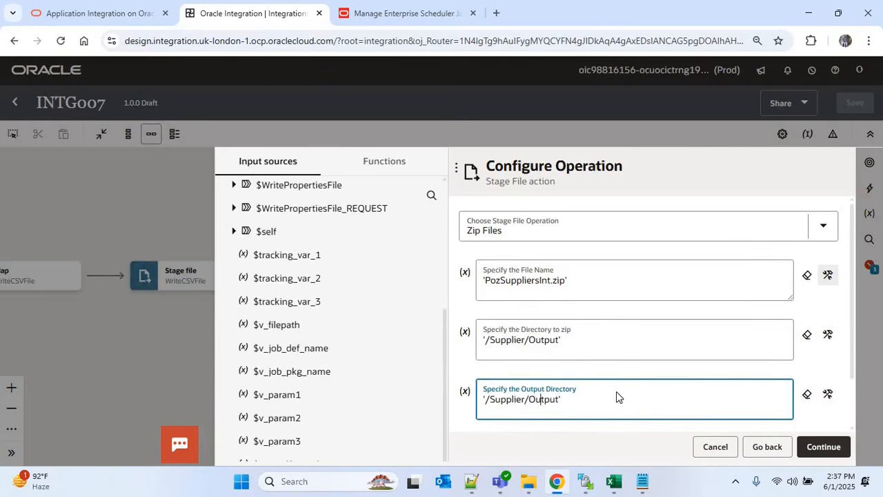
key("Left")
key("Left")
key("ctrl+shift+Right")
type("Zip")
scroll(800, 397, "down", 1)
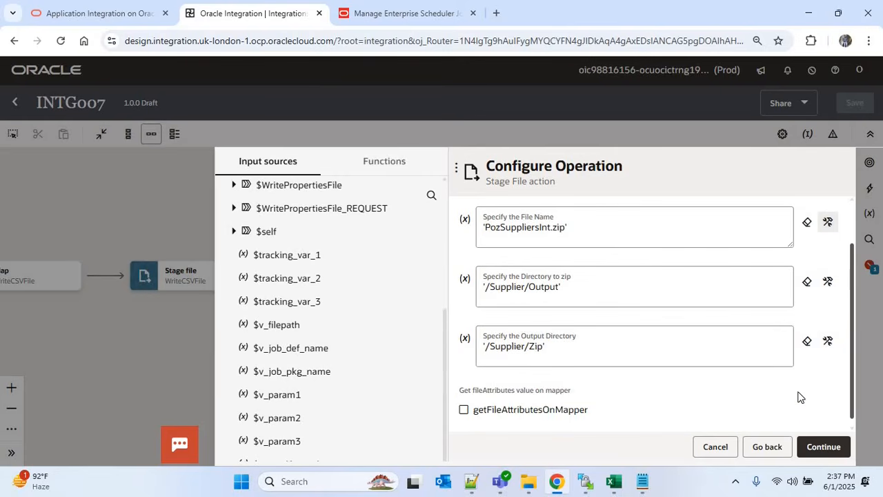
left_click(819, 447)
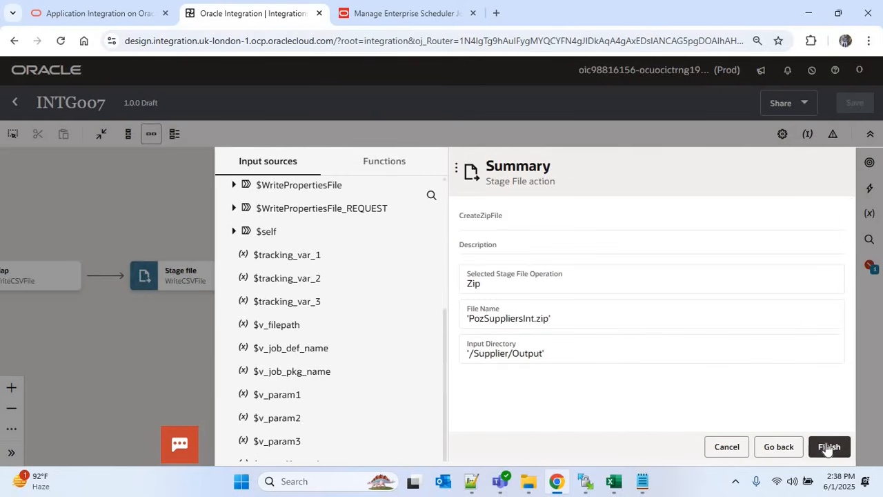
left_click(828, 447)
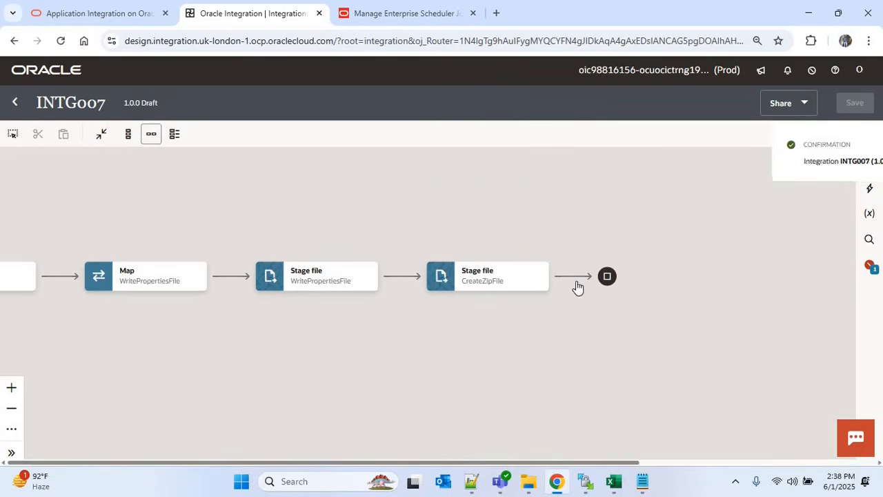
Add an ERPCLOUD001 invoke named ImportSupplierERP after the CreateZipFile step
left_click(572, 276)
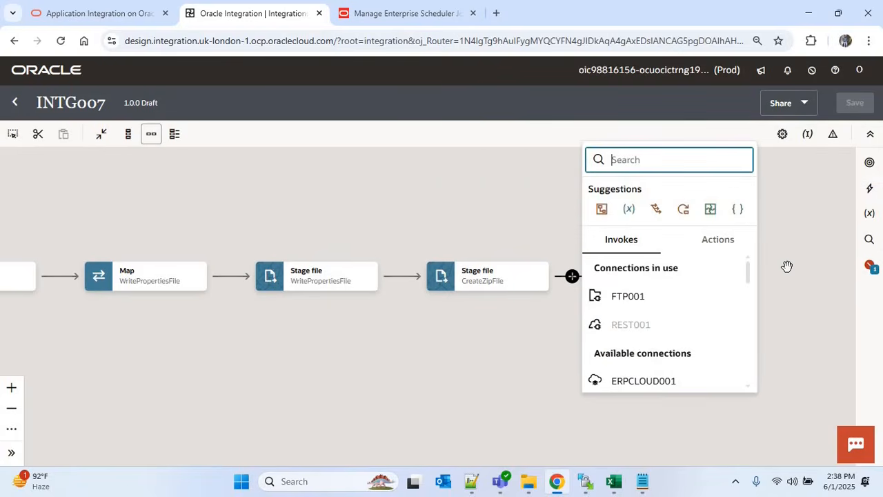
left_click(641, 383)
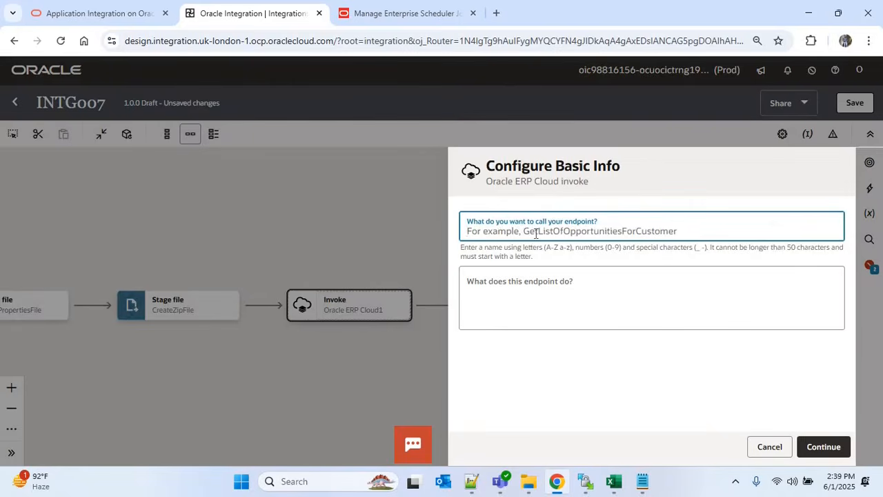
type("Import")
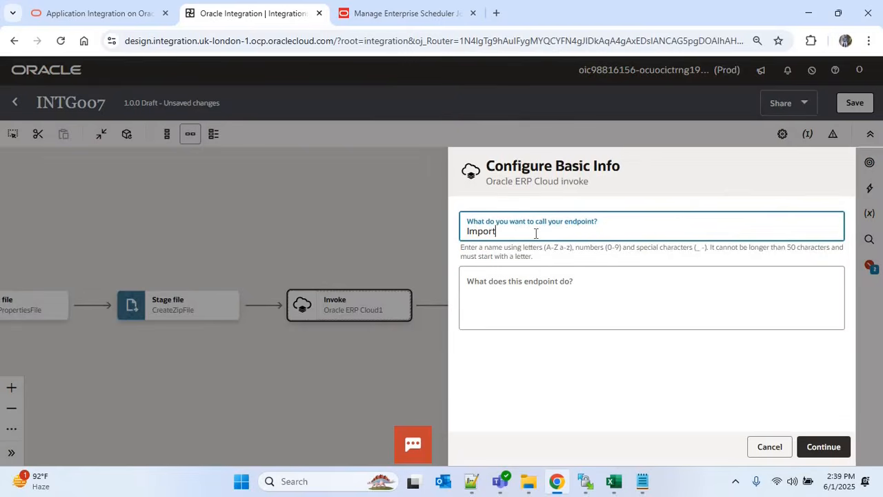
type("Sup")
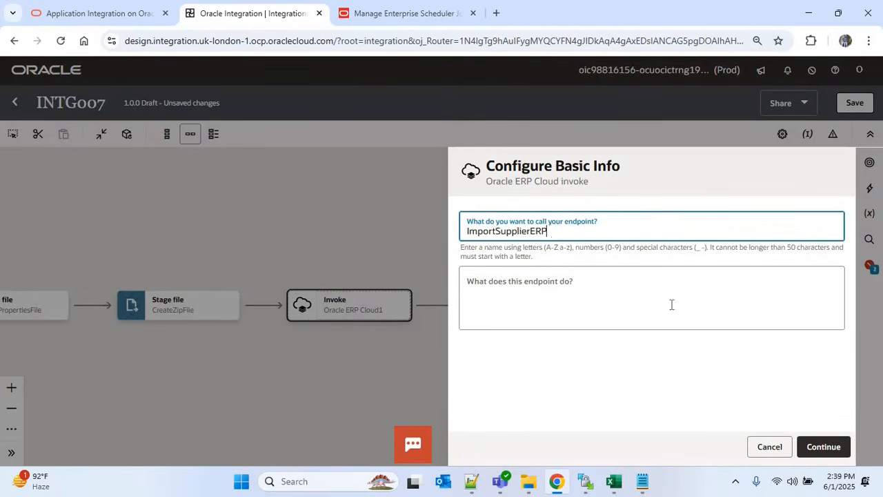
type("plierERP")
left_click(820, 447)
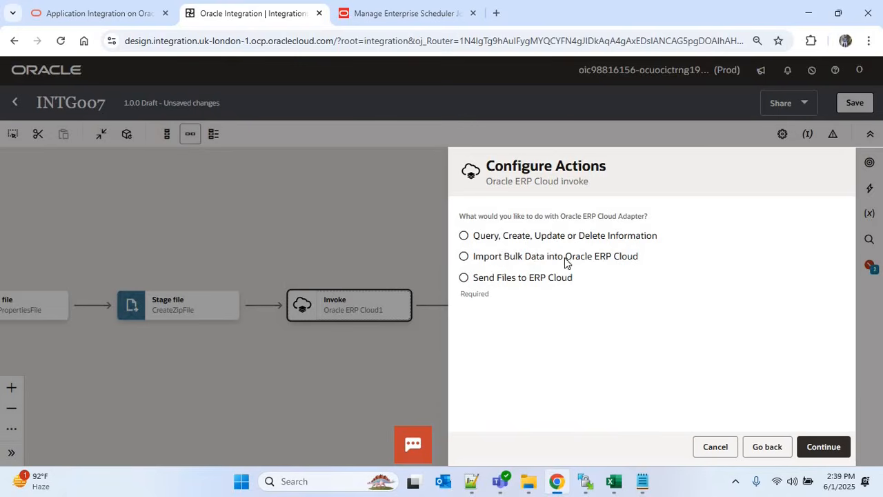
Configure ImportSupplierERP as an Import Bulk Data call using the Import Suppliers process, then open its mapping
left_click(464, 256)
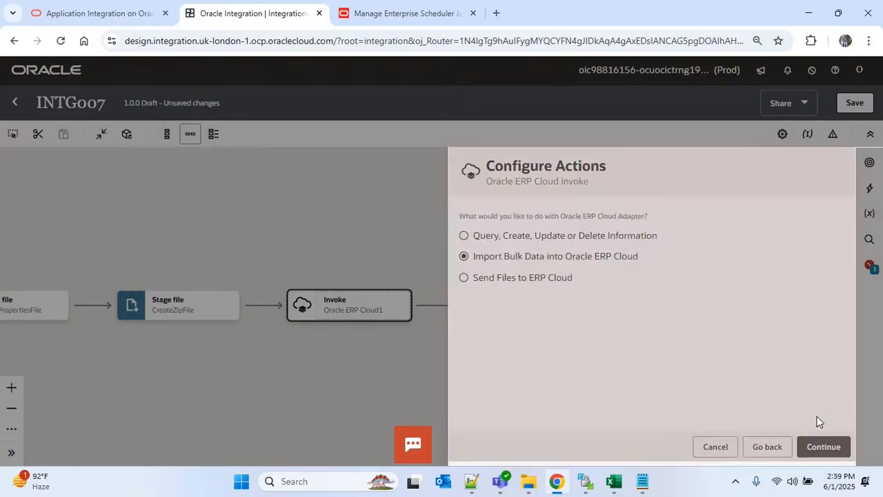
left_click(823, 447)
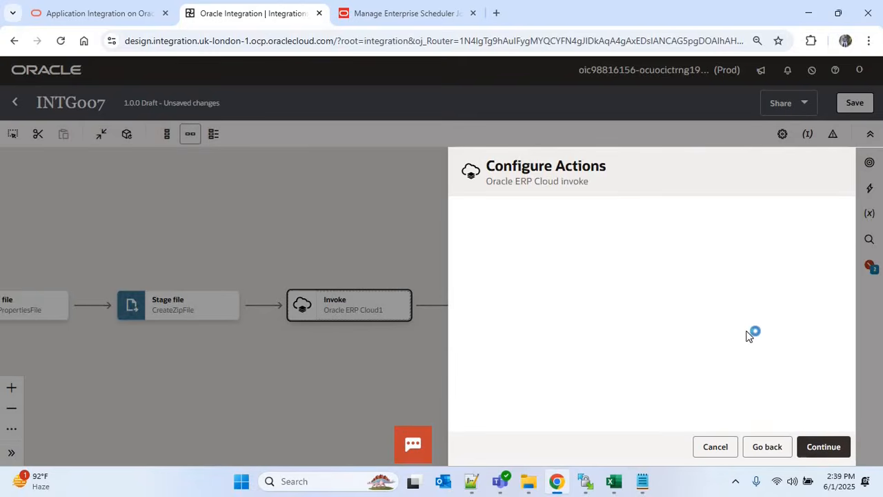
left_click(542, 233)
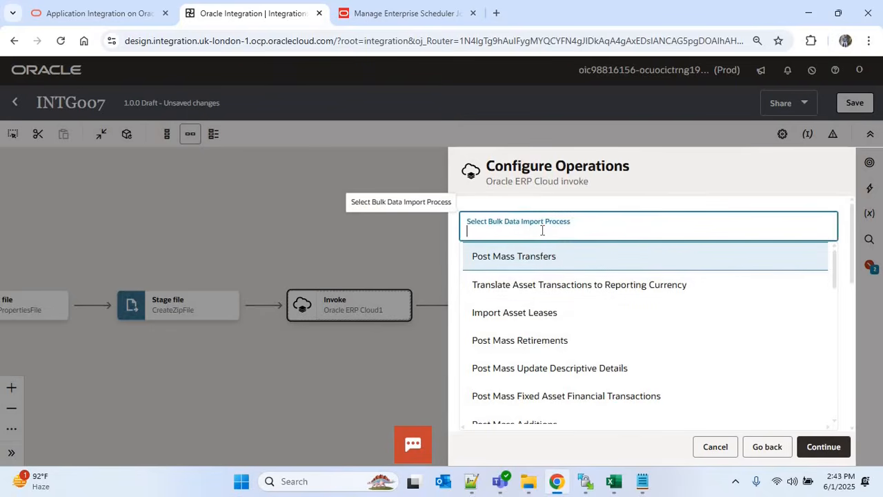
type("Import S")
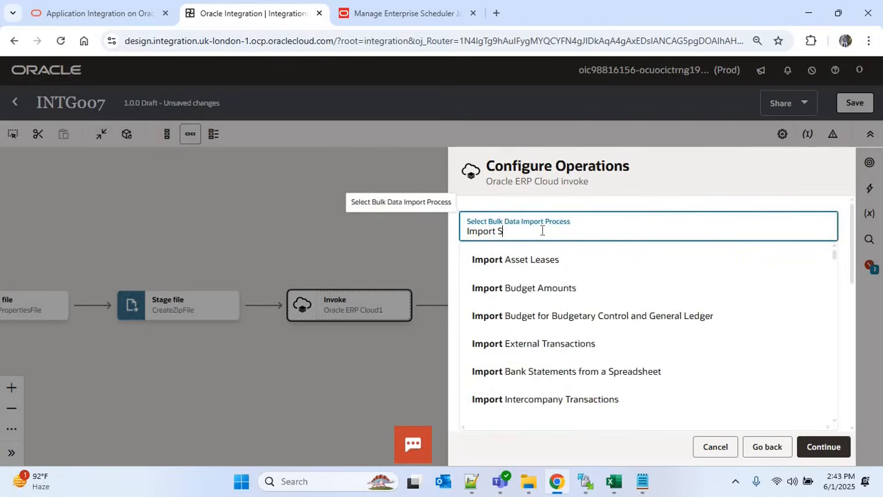
type("upplier")
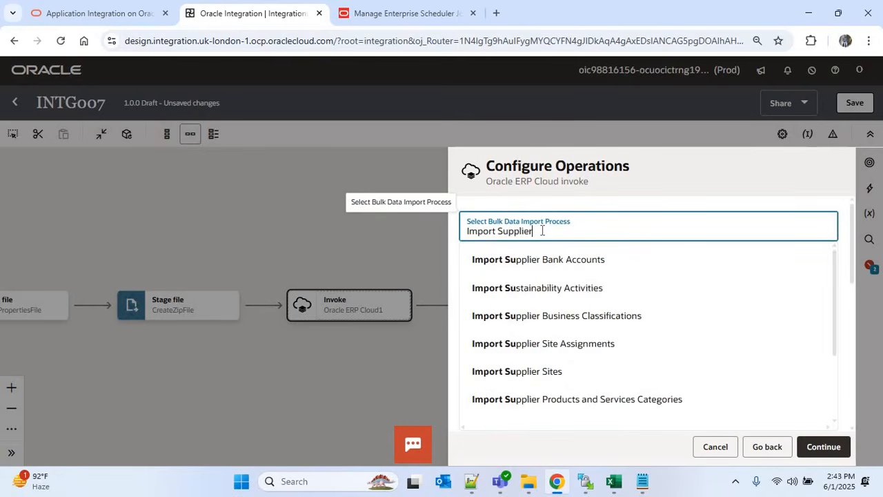
type("s")
left_click(540, 265)
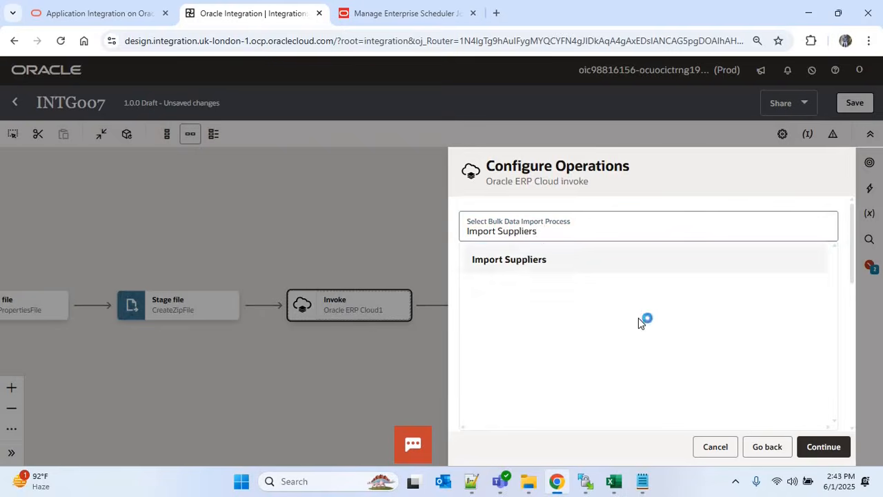
left_click(819, 446)
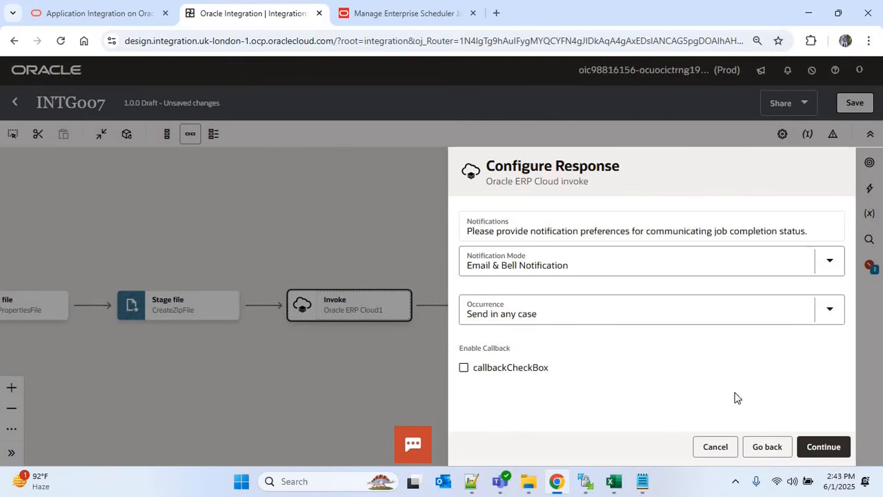
left_click(823, 448)
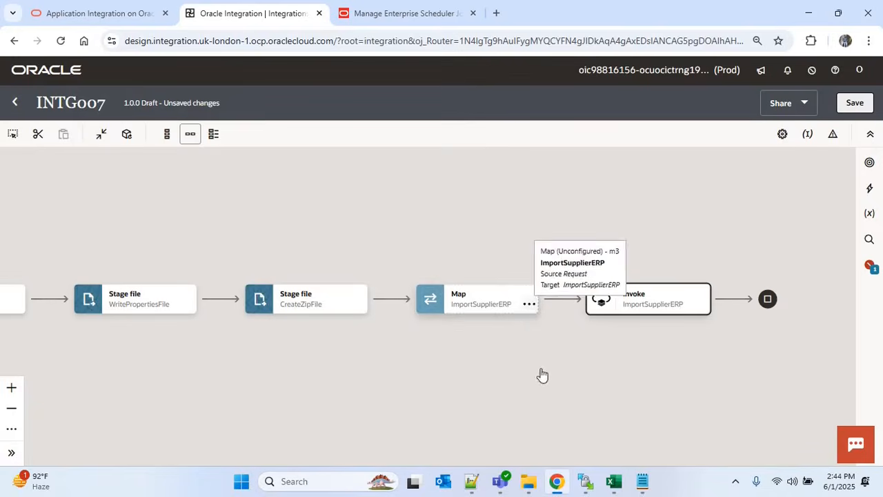
left_click(528, 305)
Open the ImportSupplierERP mapping and expand the target Import Bulk Data > ICS File node
left_click(562, 336)
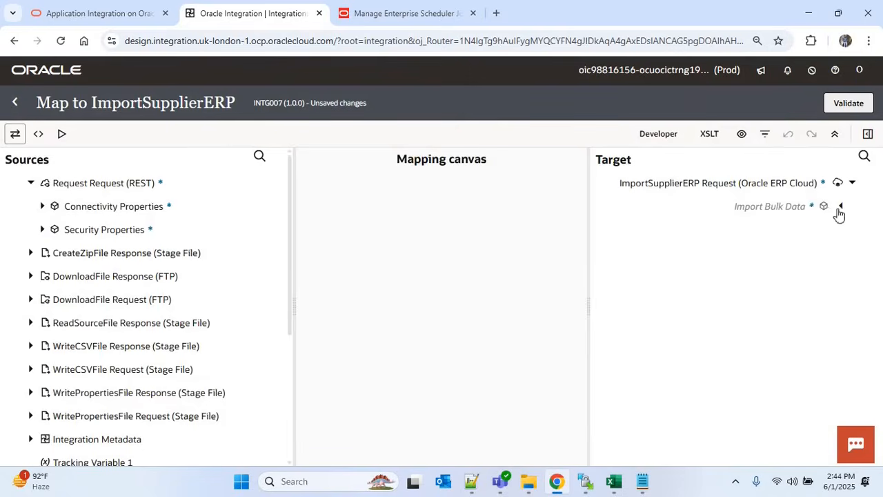
left_click(839, 207)
left_click(830, 253)
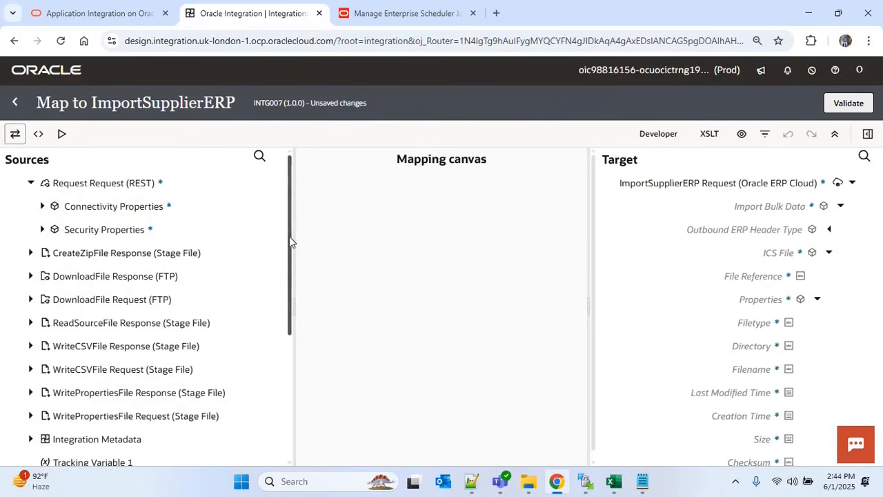
scroll(289, 265, "down", 2)
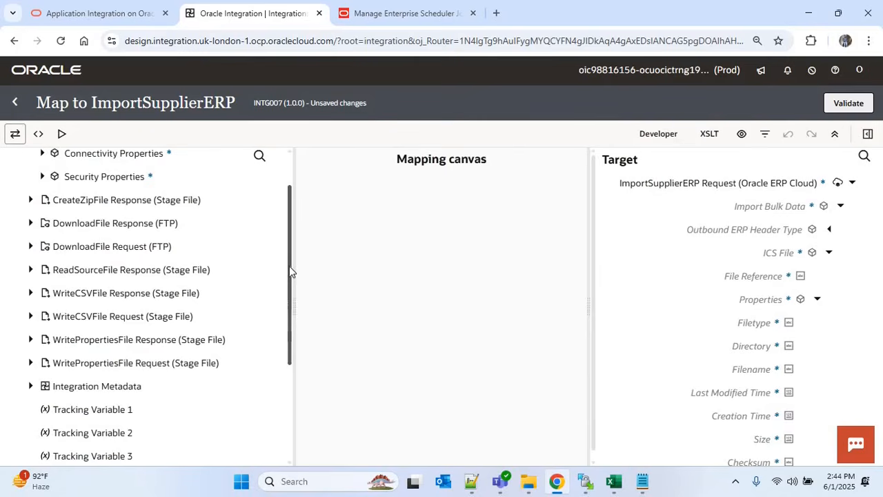
left_click_drag(289, 265, 289, 224)
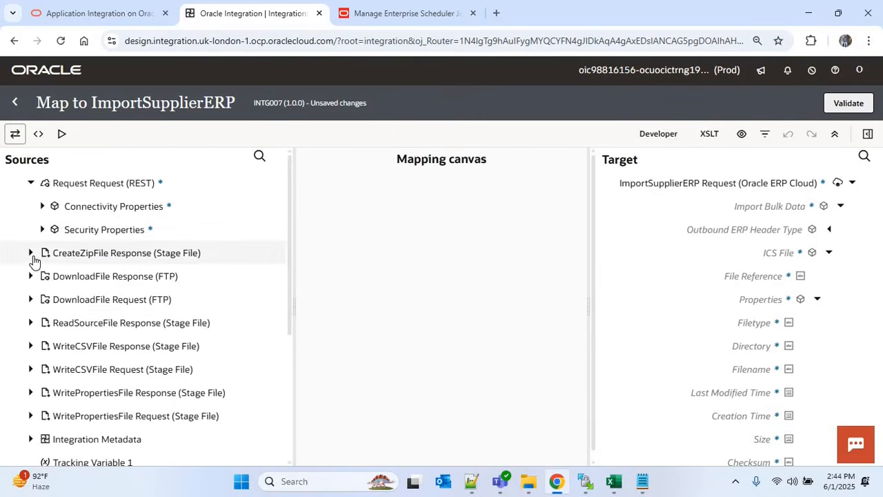
Map the CreateZipFile Zip Response ICS File's File Reference and Filename onto the target ICS File fields
left_click(30, 253)
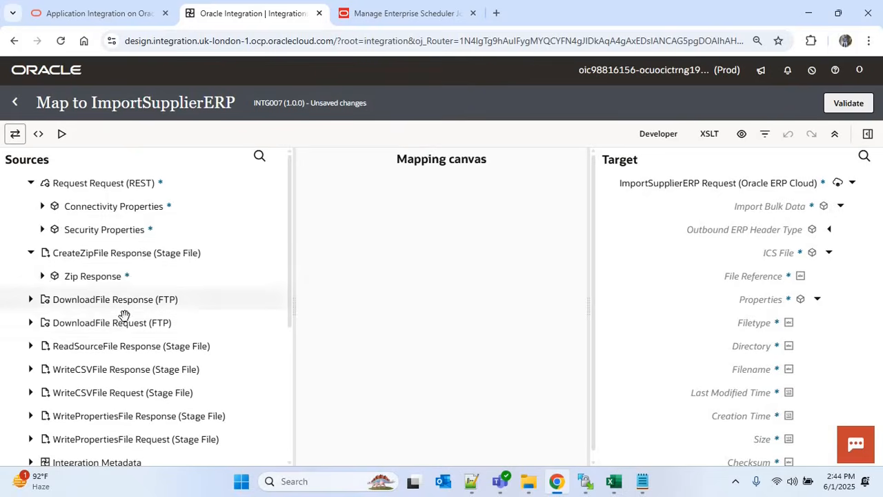
left_click(42, 276)
left_click(55, 301)
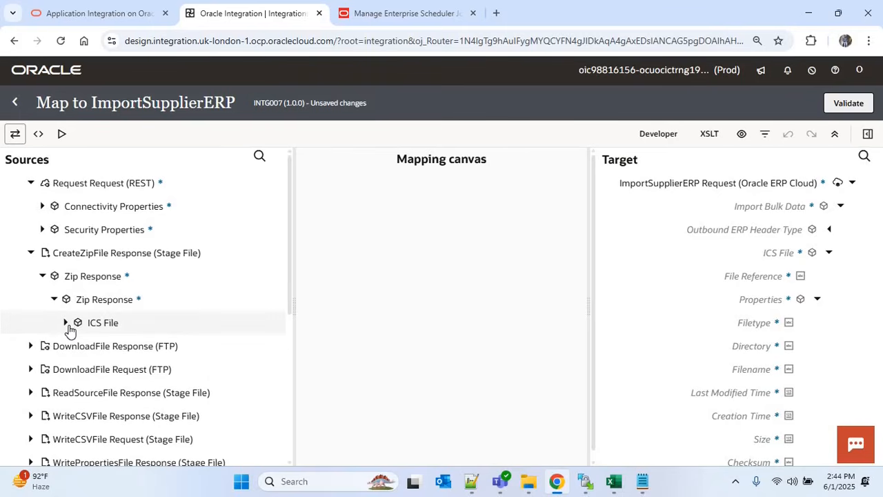
left_click(66, 324)
left_click(78, 371)
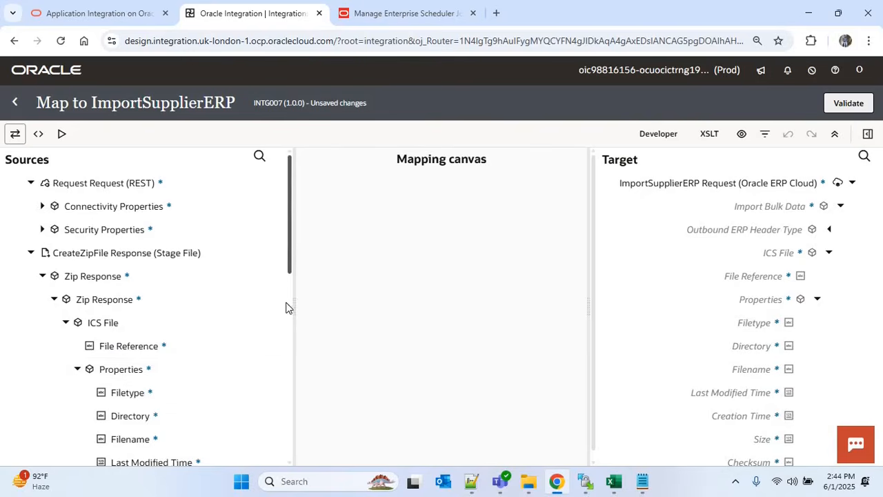
scroll(173, 258, "down", 2)
left_click_drag(147, 217, 749, 278)
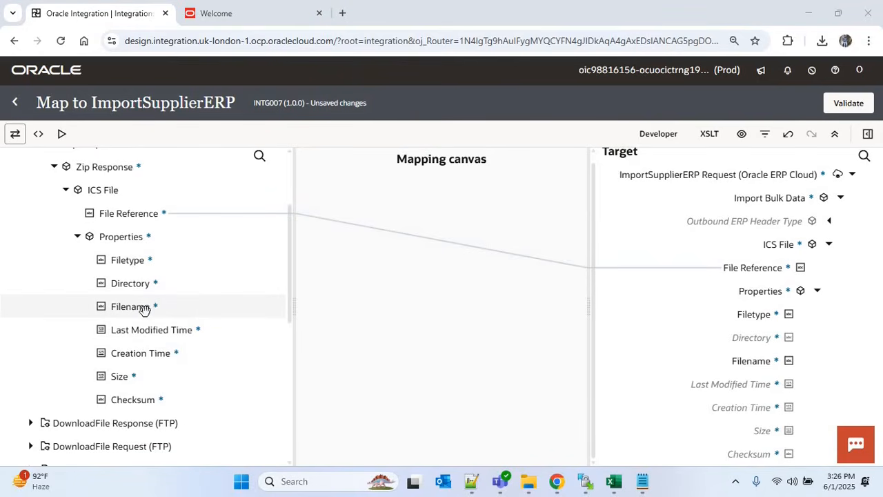
left_click_drag(196, 304, 738, 362)
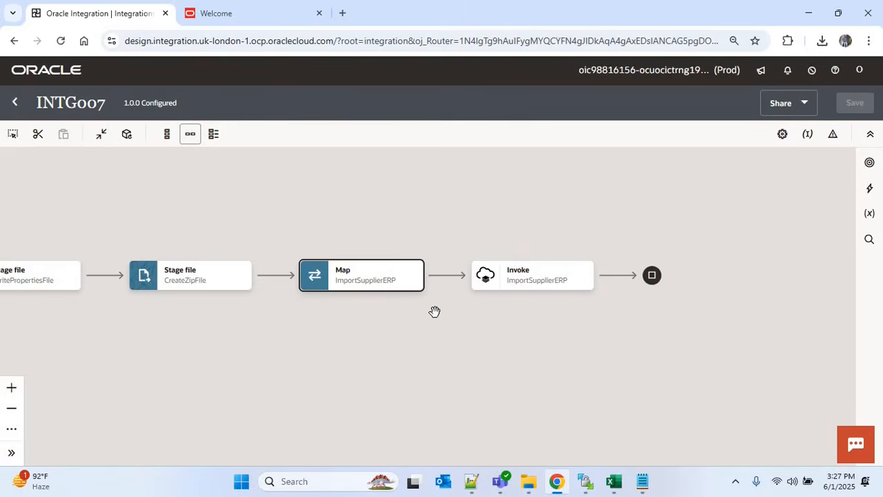
Return to the integrations list and activate INTG007 with Debug tracing
left_click(18, 105)
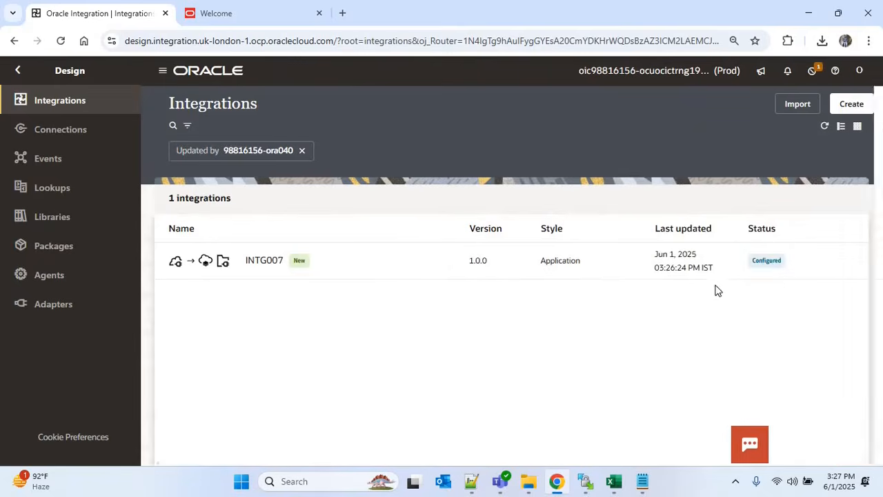
left_click(784, 259)
left_click(693, 231)
left_click(841, 438)
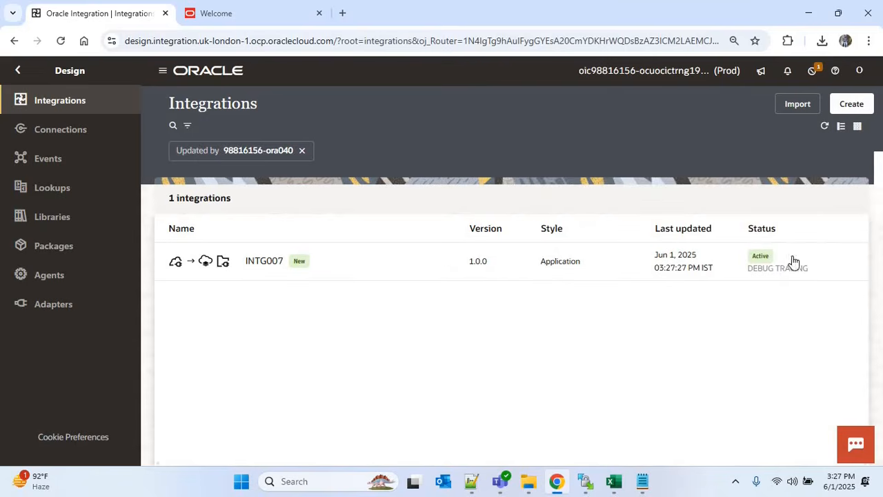
Open INTG007's Configure and run page and check the request body
left_click(810, 260)
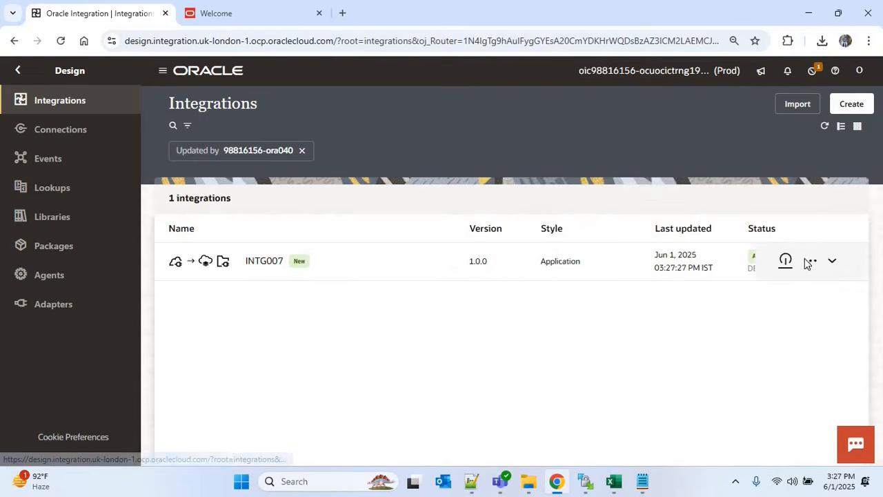
left_click(577, 349)
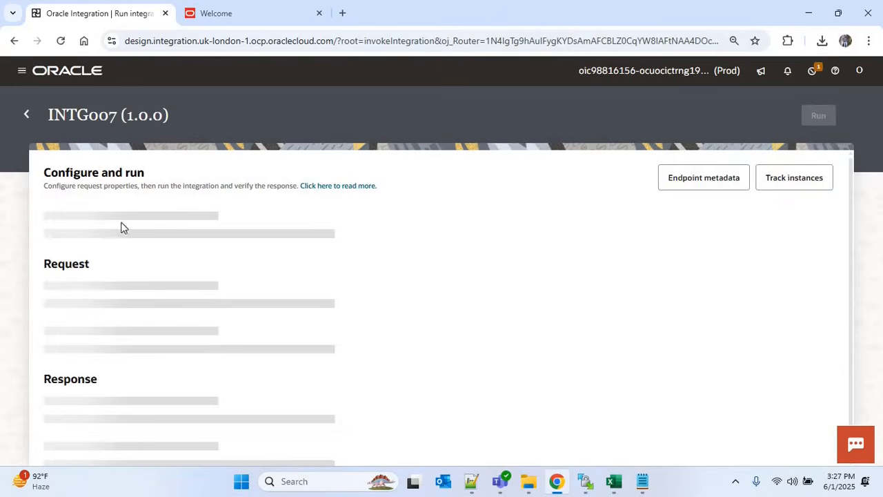
left_click(195, 277)
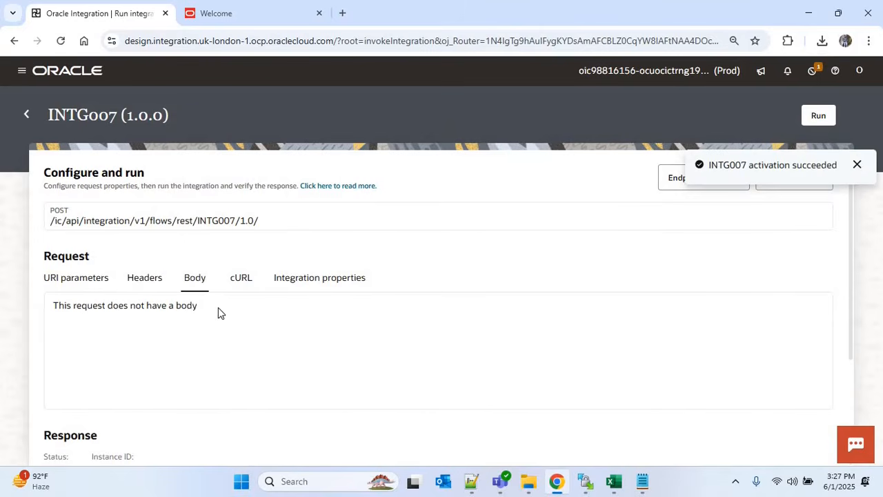
Run INTG007 and select request ID 8067646 in the ImportSupplierERP processed message
left_click(818, 116)
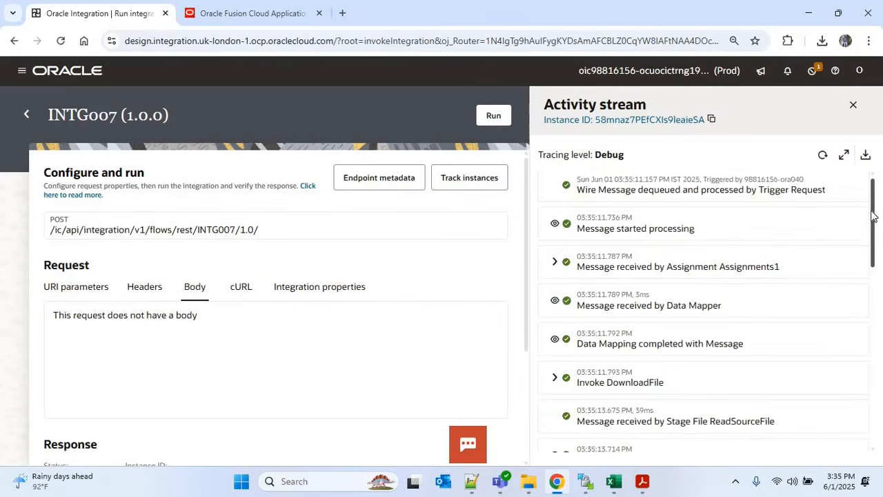
left_click_drag(872, 216, 873, 400)
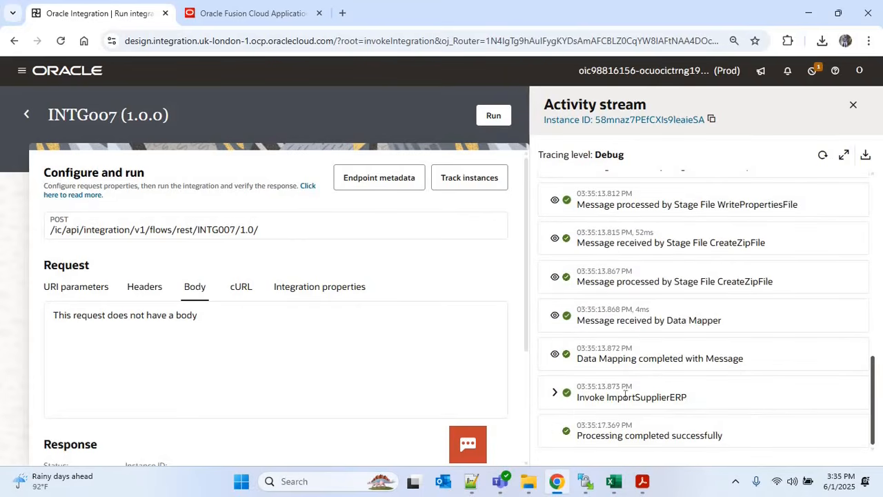
left_click(750, 392)
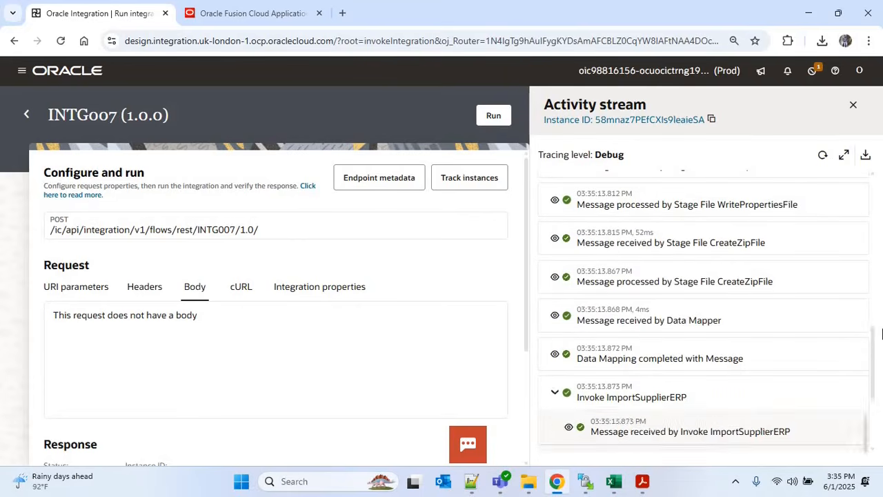
scroll(662, 400, "down", 3)
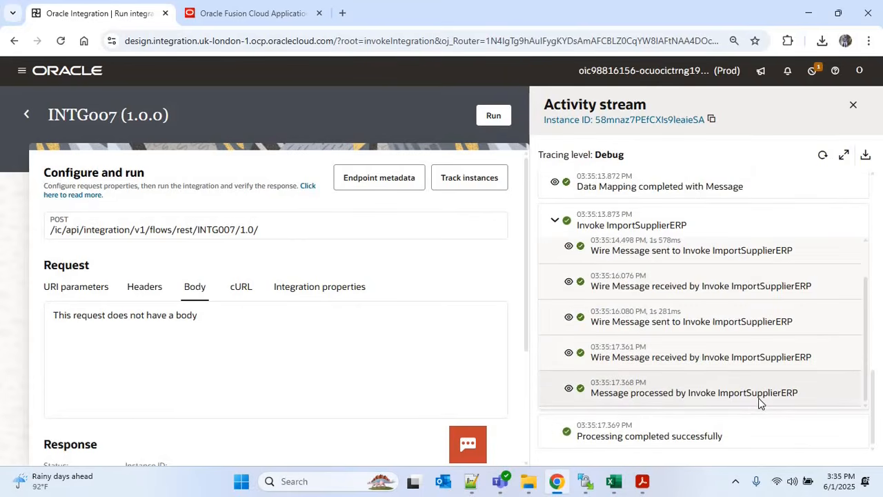
left_click(569, 389)
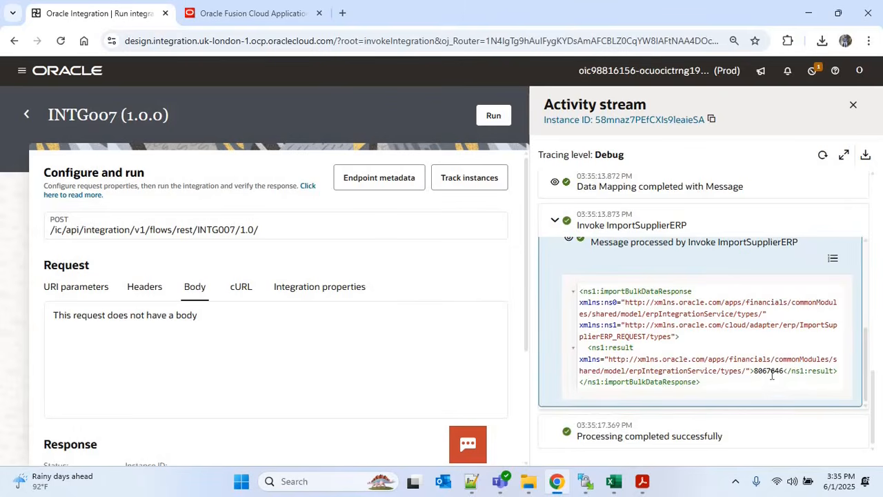
double_click(770, 371)
Go to Fusion's Scheduled Processes page and expand the search criteria
left_click(272, 13)
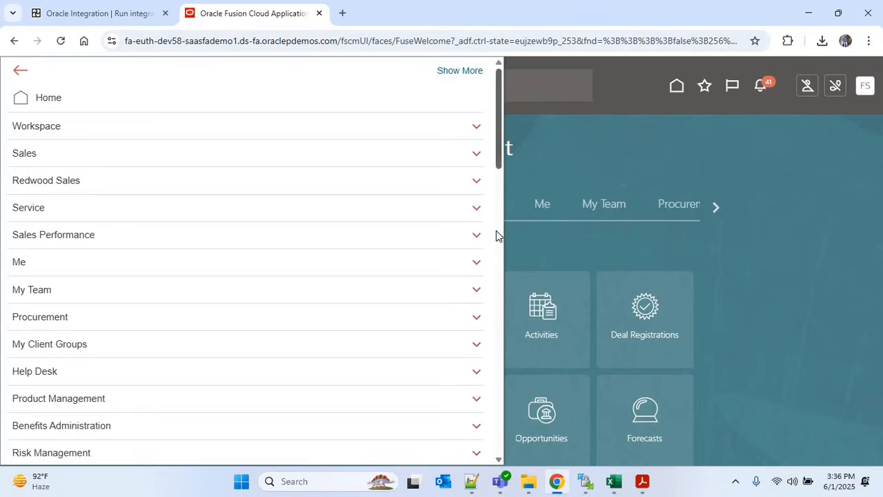
scroll(495, 235, "down", 20)
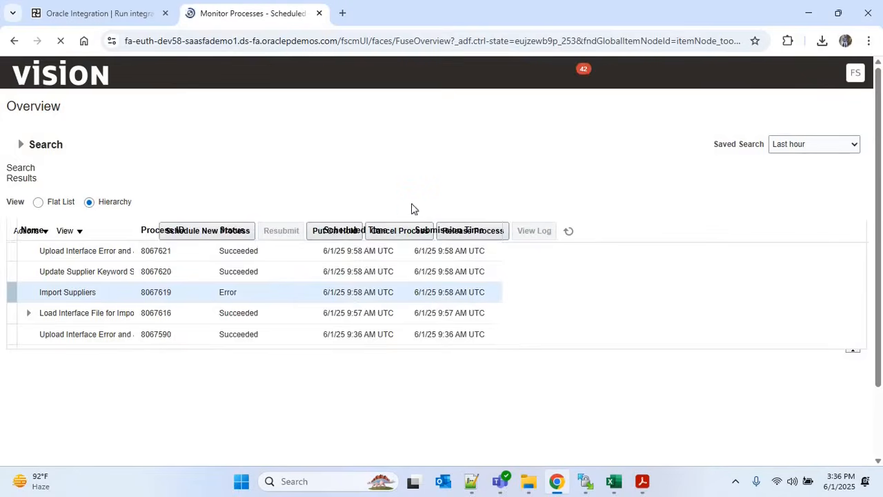
left_click(20, 147)
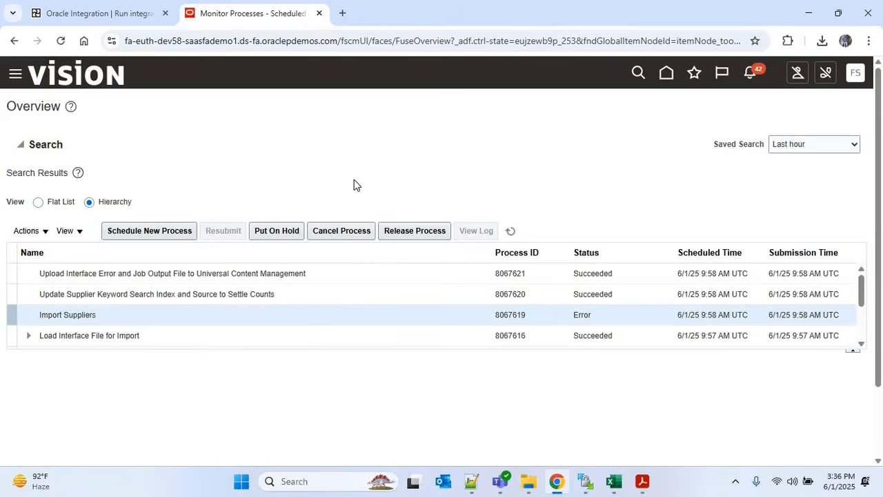
Search for process ID 8067646 and expand Load Interface File for Import's child jobs
left_click(185, 197)
left_click(100, 13)
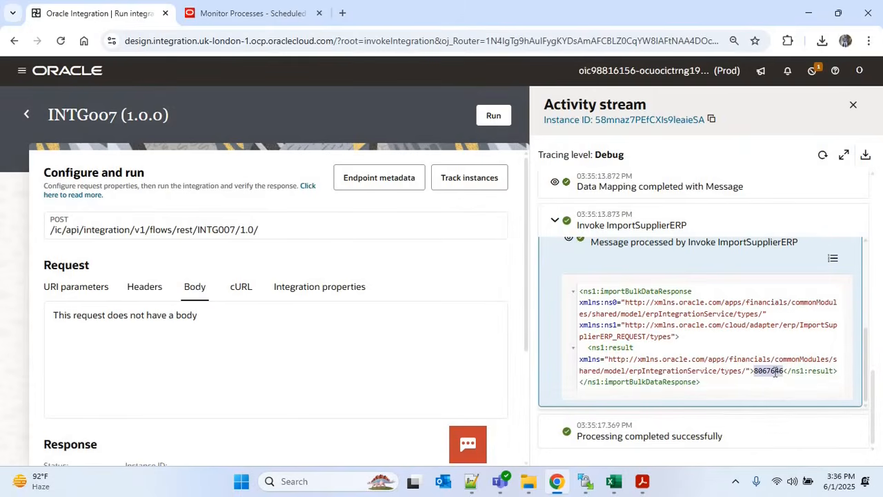
double_click(774, 372)
key("ctrl+c")
left_click(276, 13)
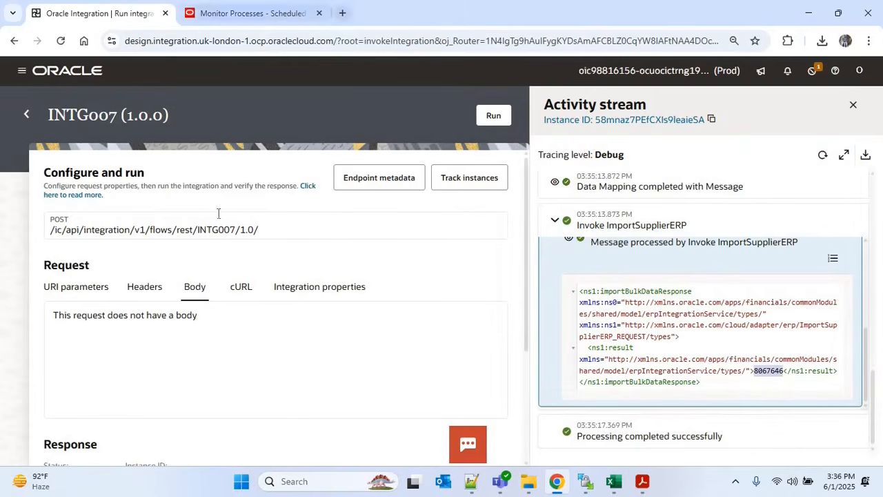
double_click(209, 194)
key("ctrl+v")
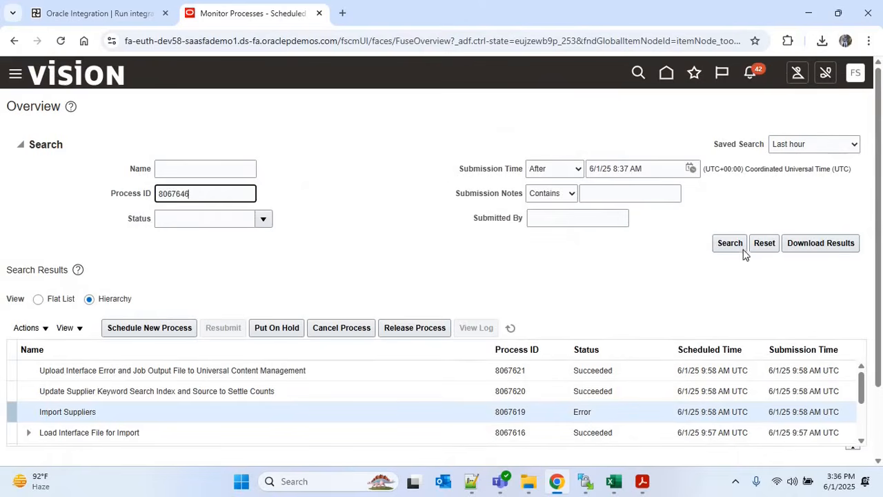
left_click(731, 245)
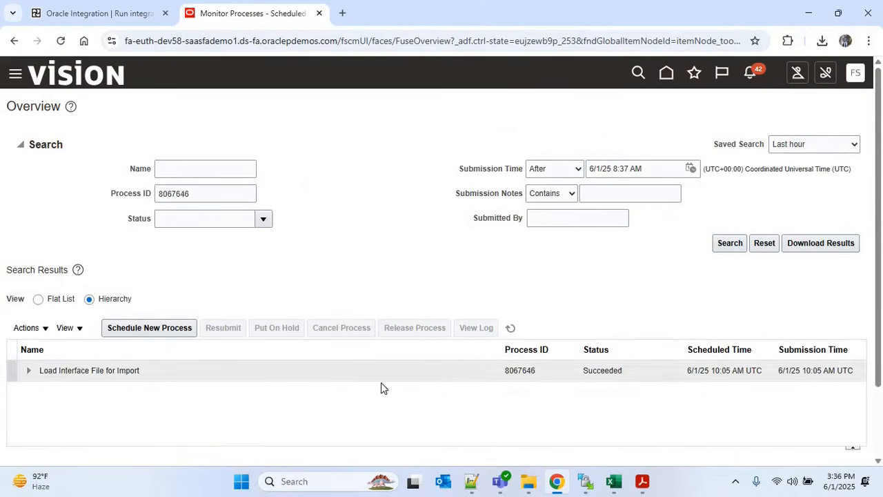
scroll(577, 282, "down", 3)
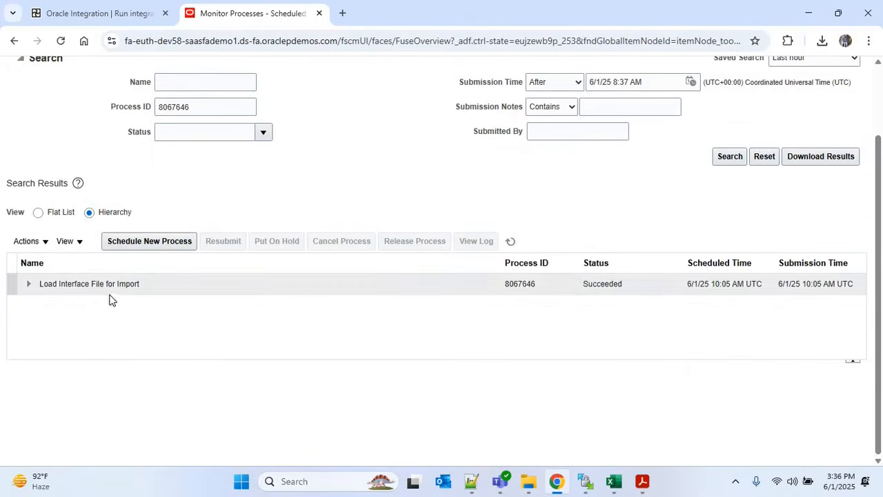
left_click(28, 284)
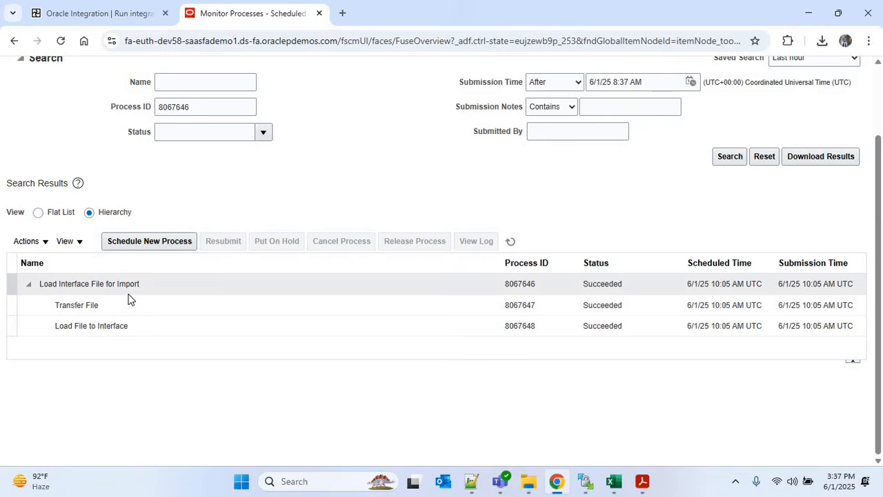
Clear the Process ID filter, search again, and view Import Suppliers job 8067652 details
double_click(209, 111)
key("BackSpace")
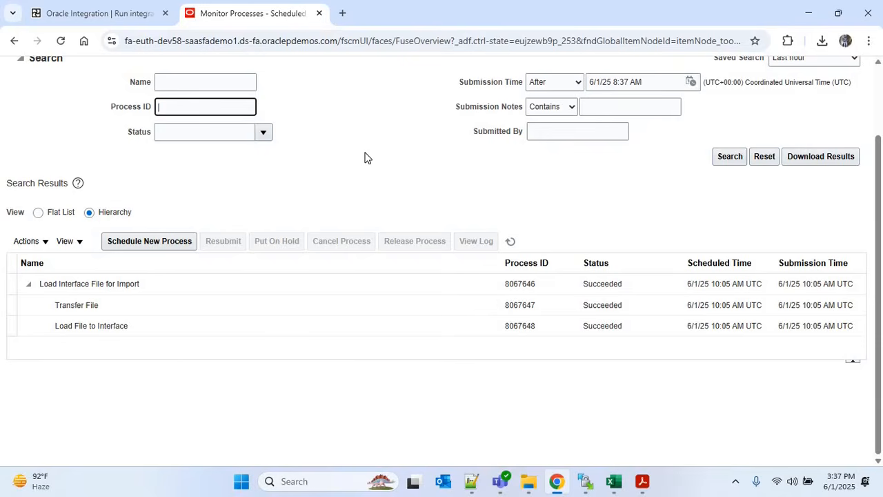
left_click(732, 161)
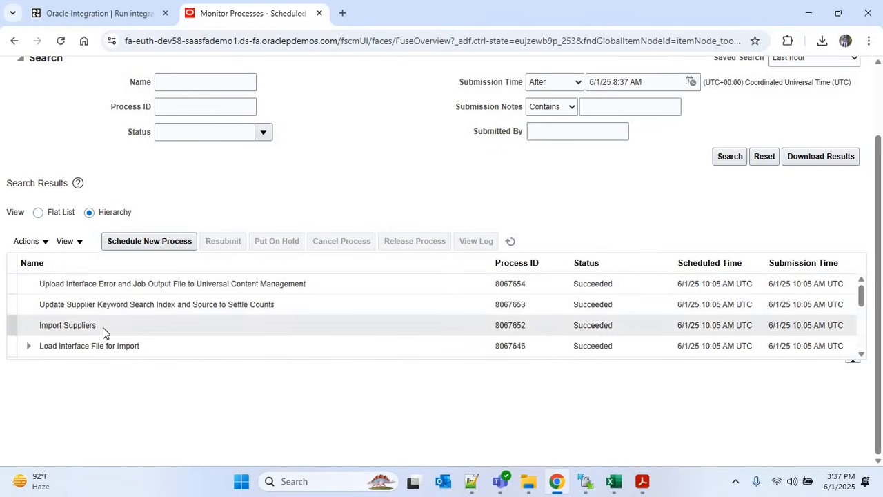
left_click(103, 327)
scroll(878, 338, "down", 2)
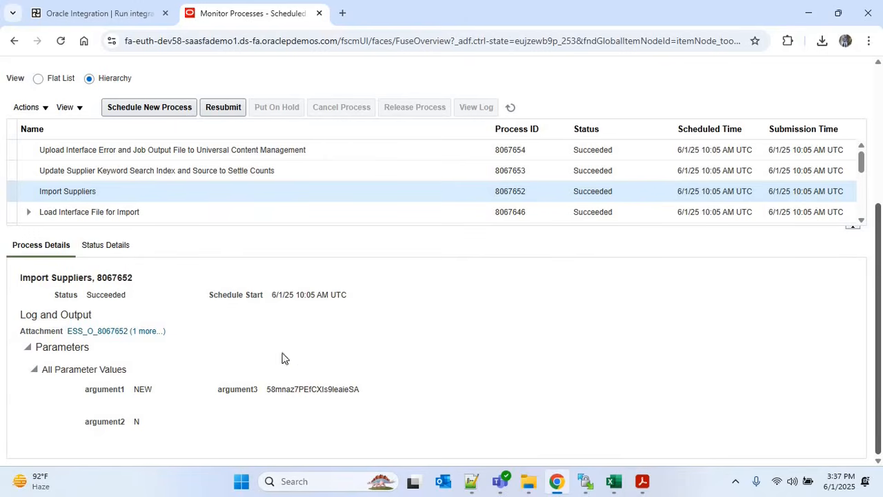
Open Report_8067652.pdf at 125% and check page 3 lists Supplier100, Supplier102, Supplier103 imported
left_click(145, 332)
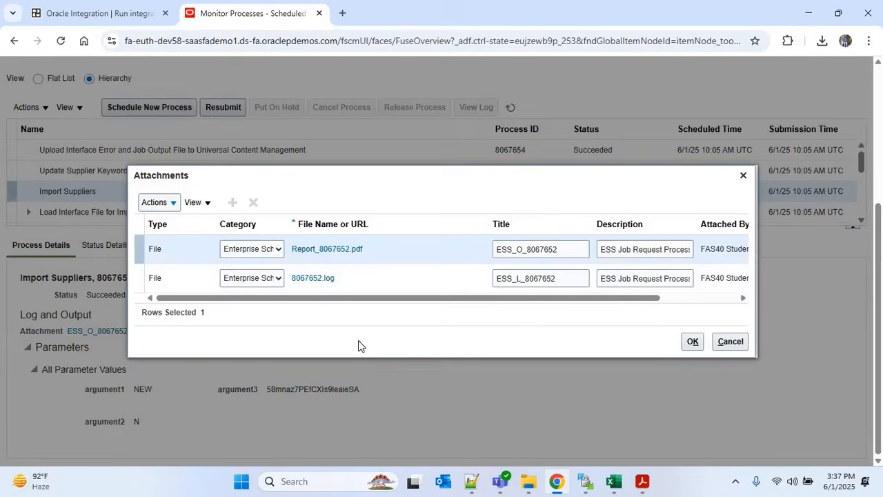
left_click(328, 250)
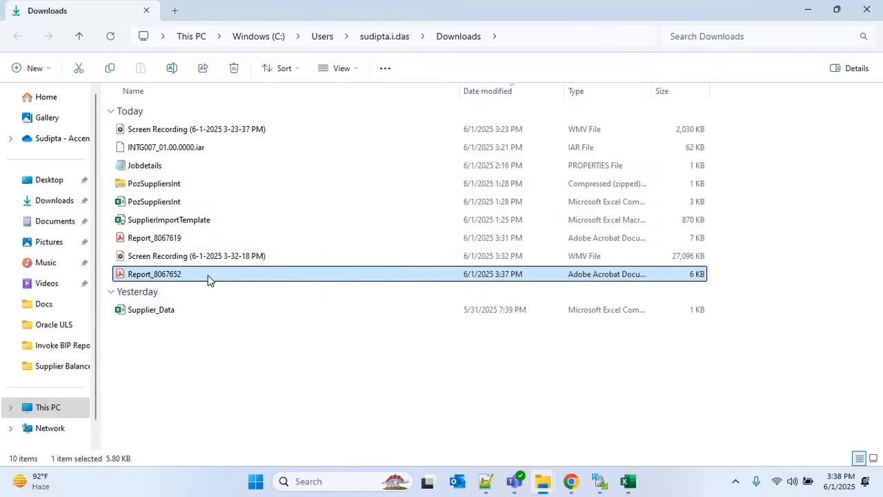
double_click(207, 276)
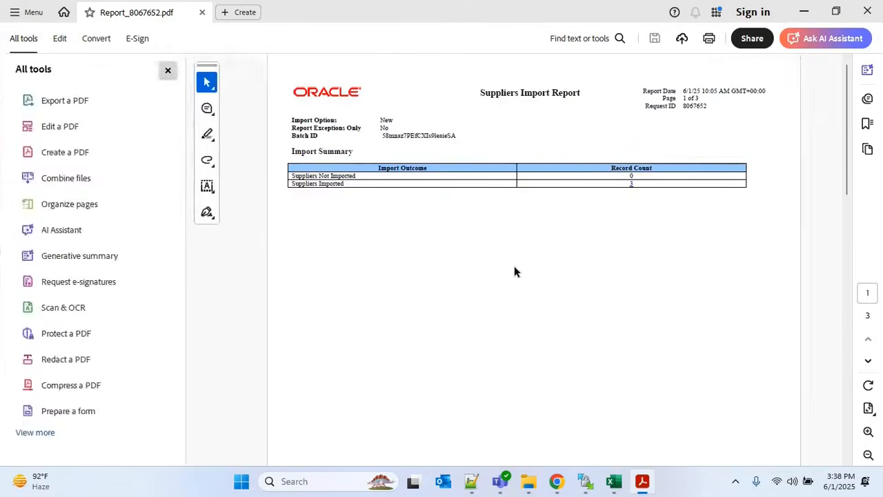
key("ctrl+plus")
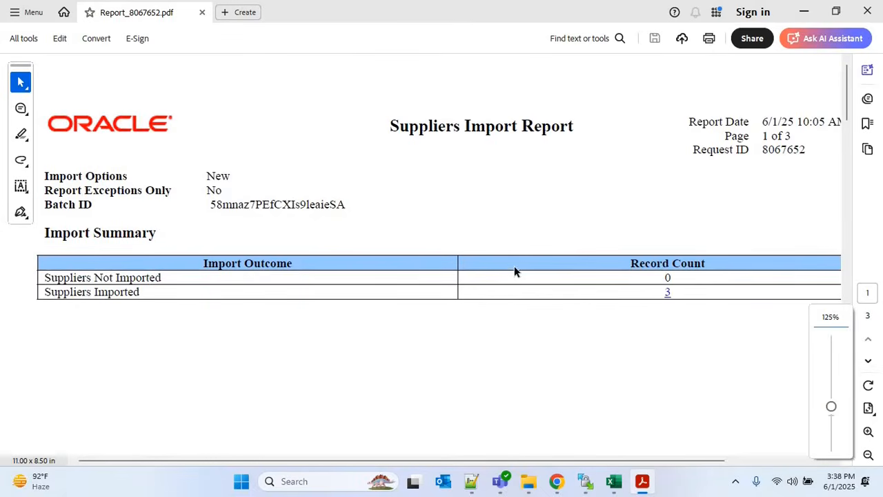
left_click(668, 293)
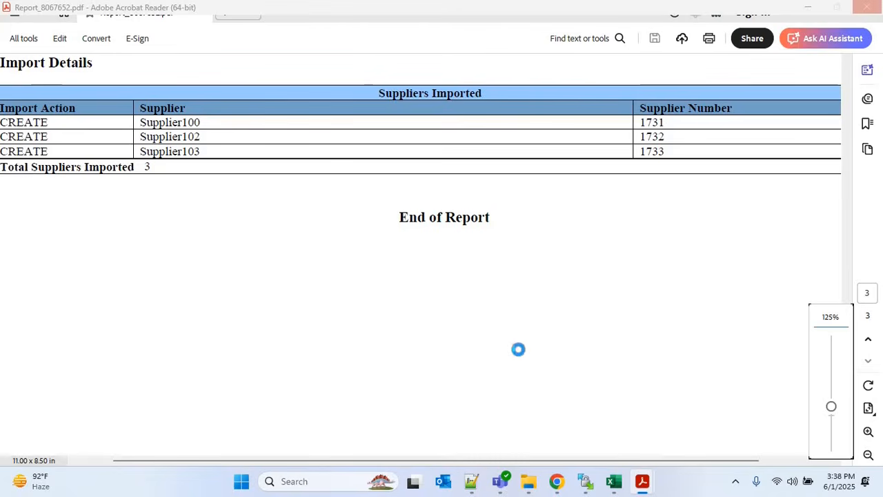
left_click(557, 482)
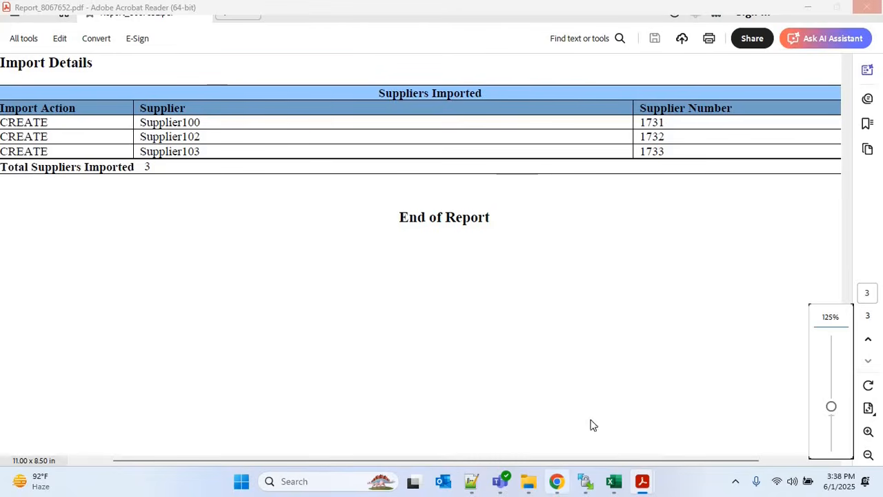
Navigate to Procurement > Suppliers > Manage Suppliers and switch to Advanced search
scroll(881, 278, "up", 4)
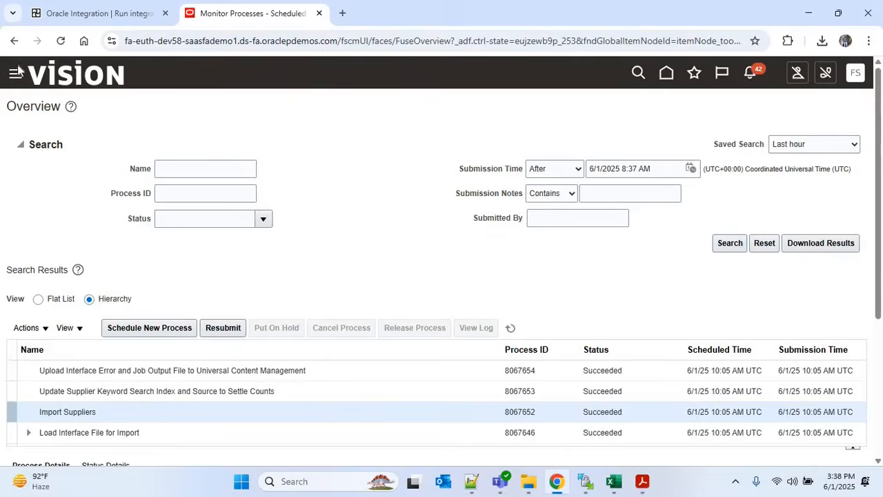
left_click(14, 74)
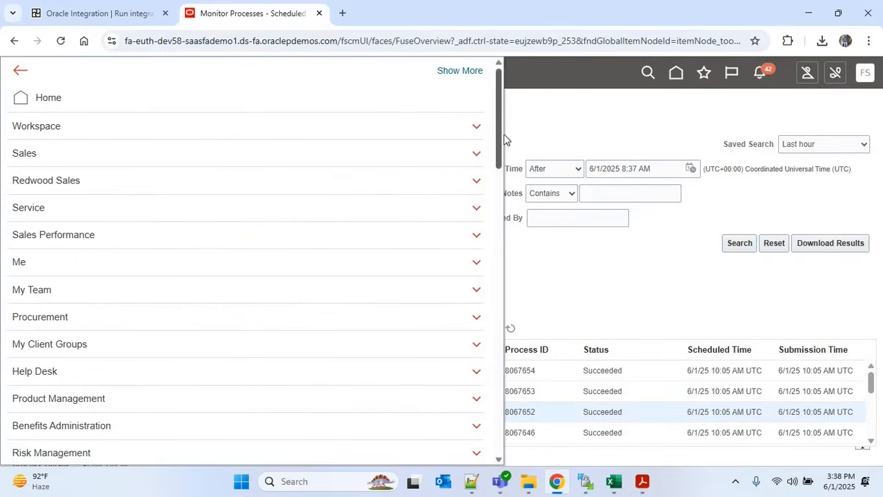
left_click(308, 319)
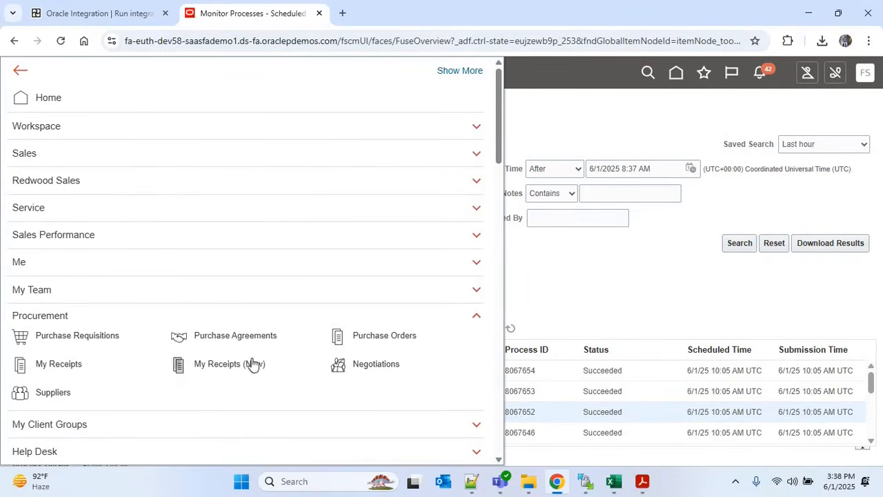
left_click(55, 393)
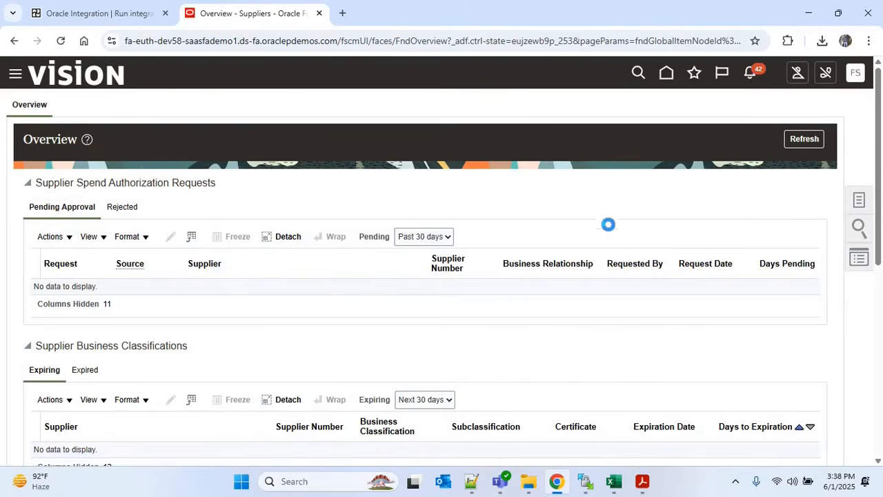
left_click(859, 199)
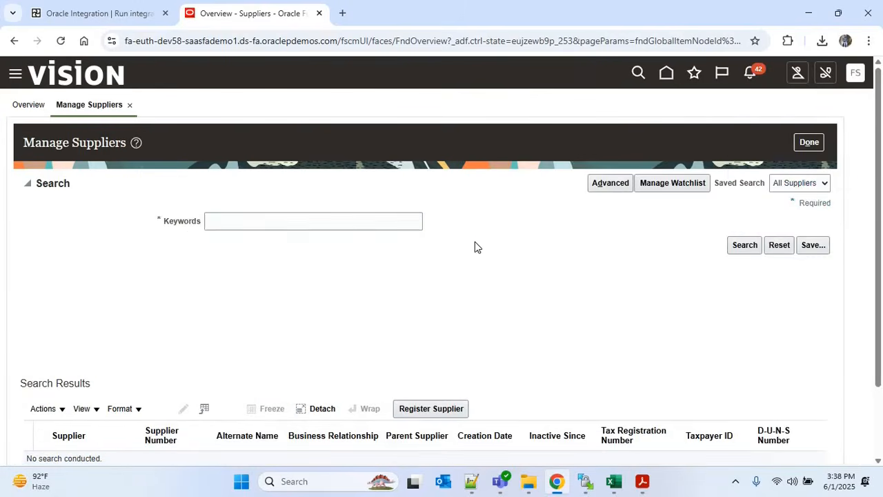
left_click(611, 183)
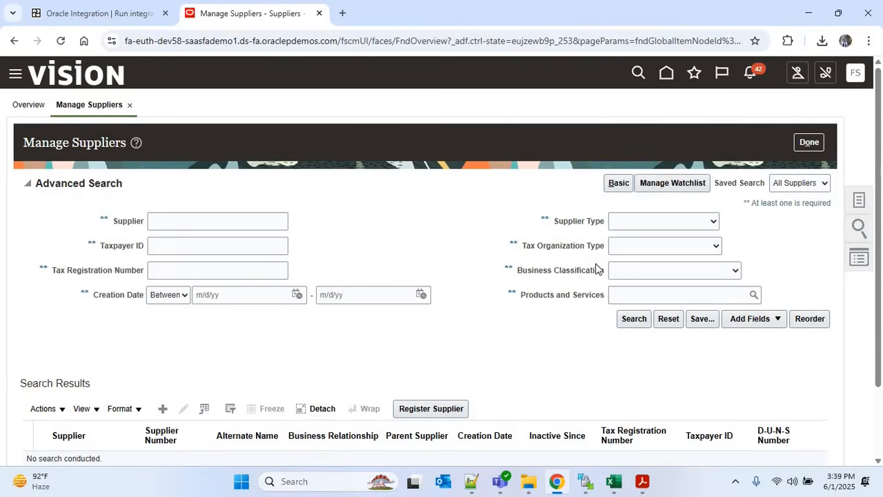
Copy Supplier100 from the import report and search for it in Manage Suppliers
left_click(641, 481)
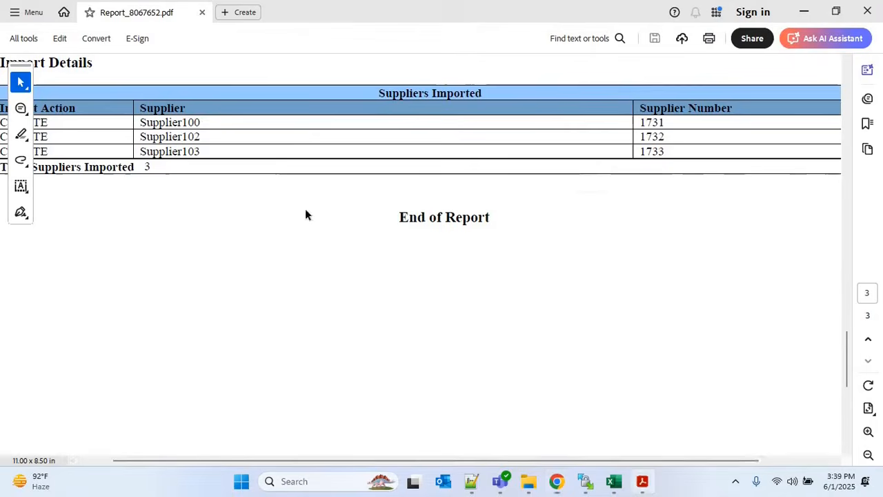
double_click(148, 122)
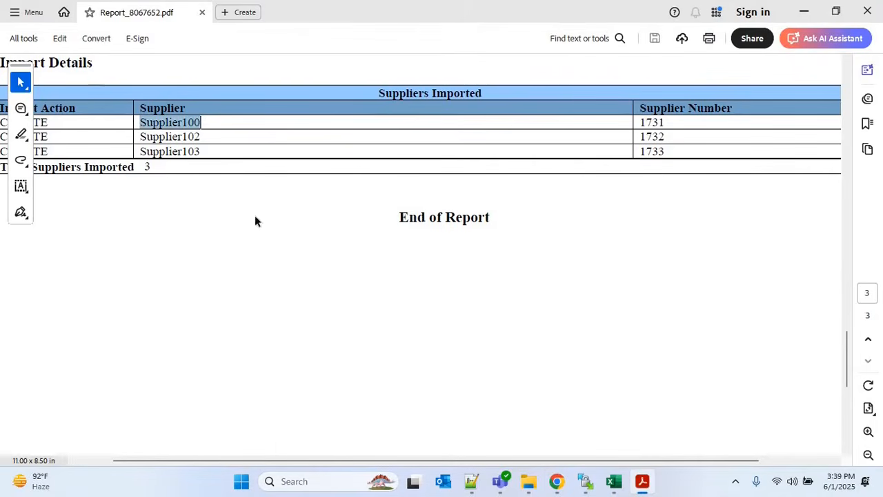
key("ctrl+c")
left_click(556, 481)
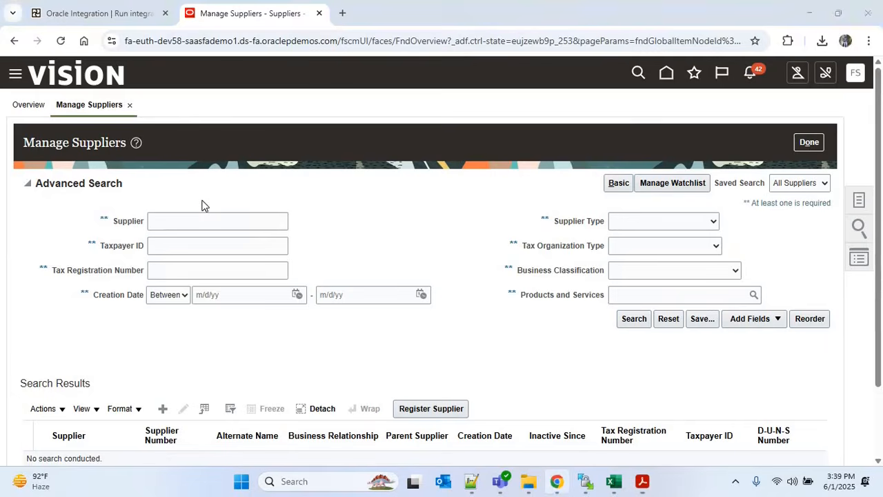
left_click(182, 221)
key("ctrl+v")
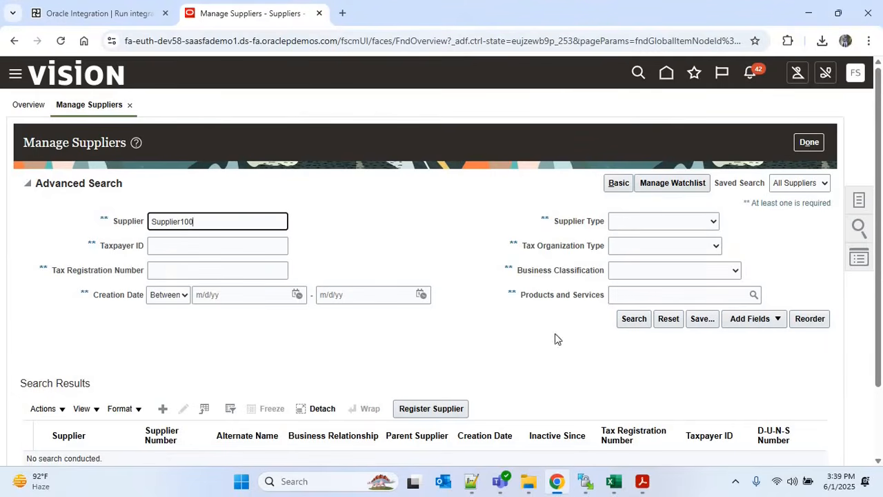
left_click(630, 318)
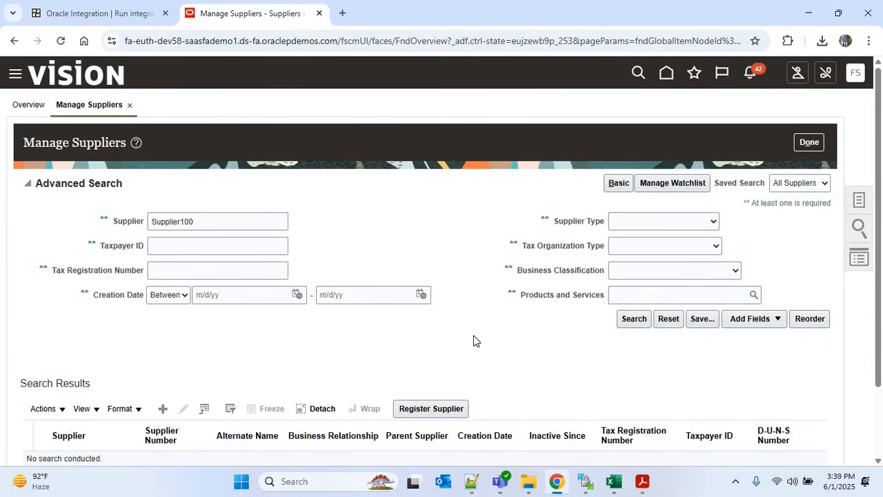
Open the Supplier100 record and compare its Supplier Number 1731 against the report
left_click_drag(878, 259, 875, 335)
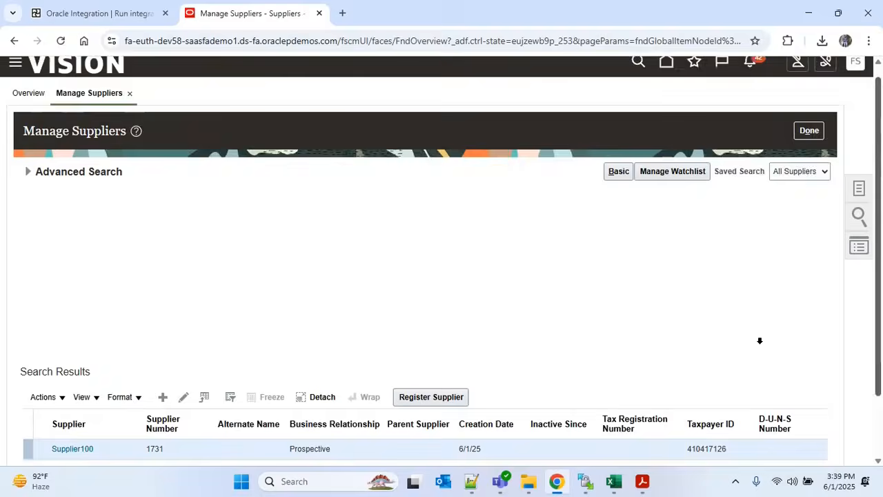
left_click(79, 374)
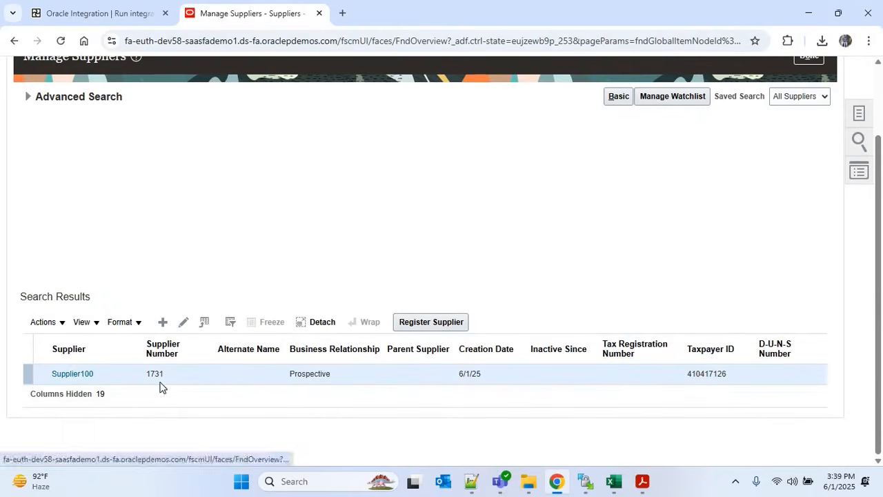
left_click(77, 376)
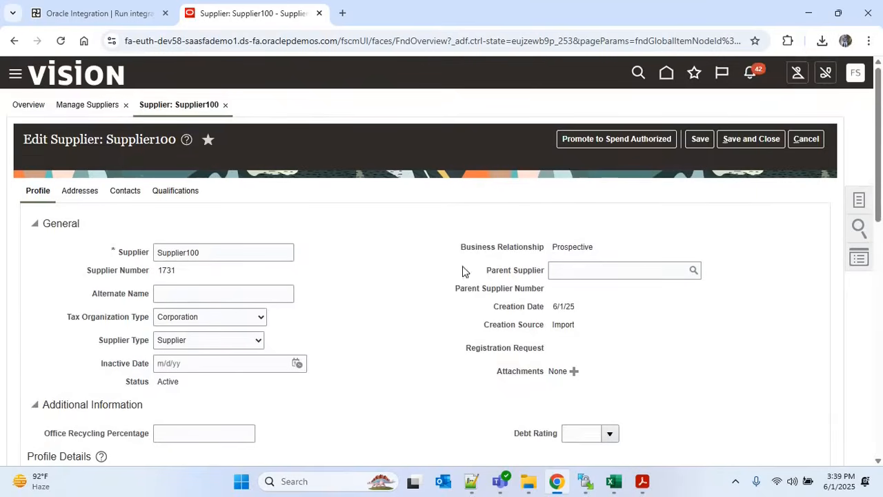
scroll(197, 223, "down", 1)
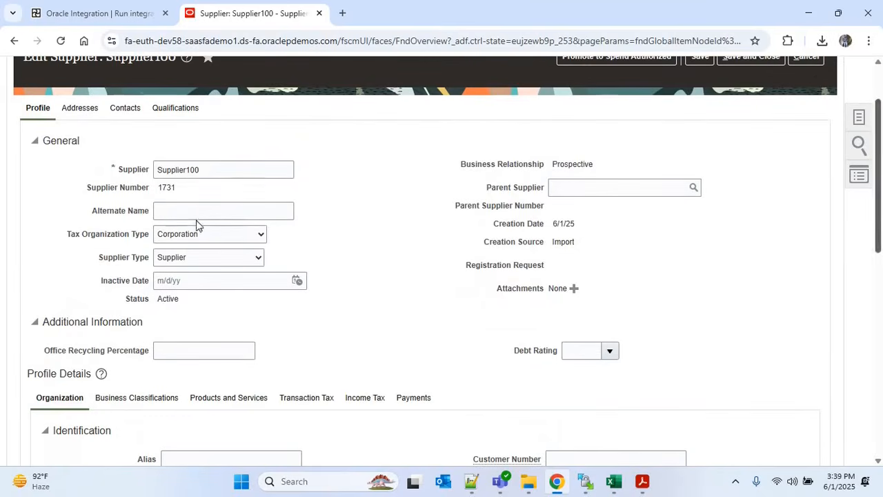
double_click(166, 187)
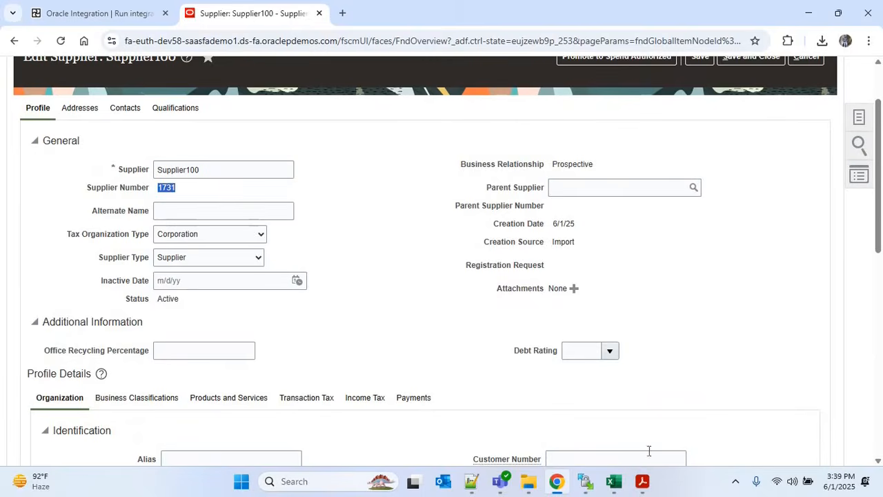
left_click(641, 481)
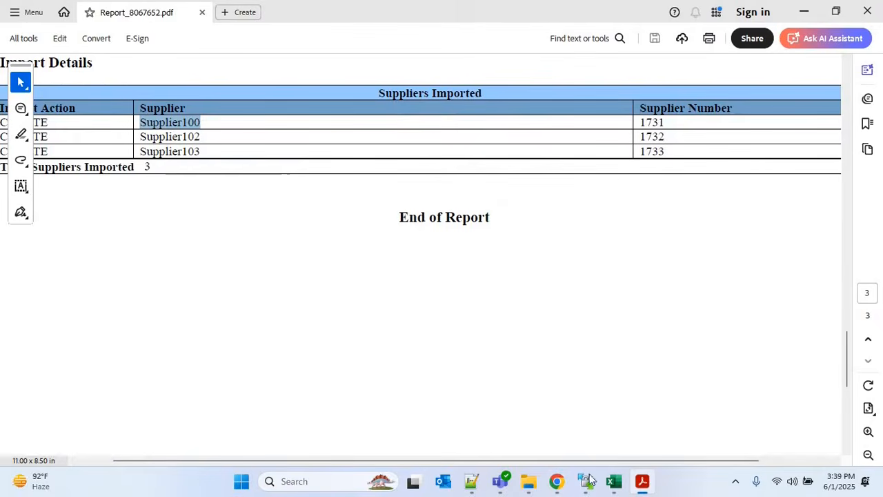
left_click(556, 481)
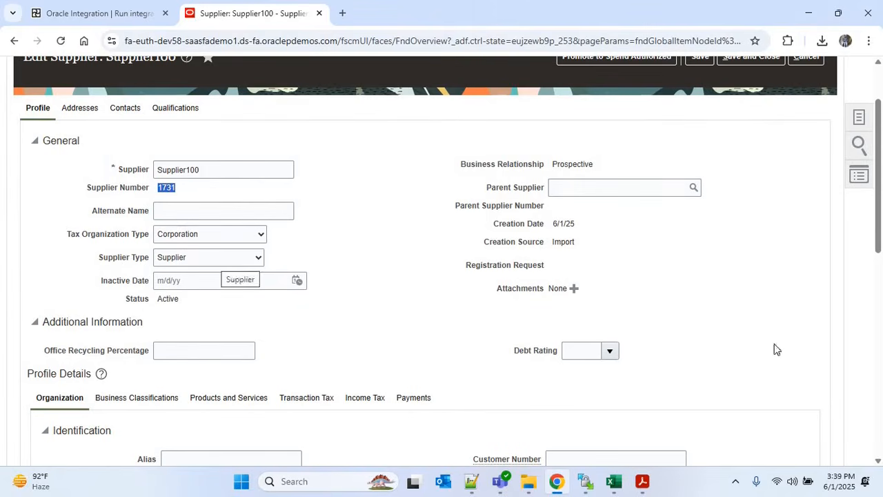
left_click_drag(881, 224, 882, 241)
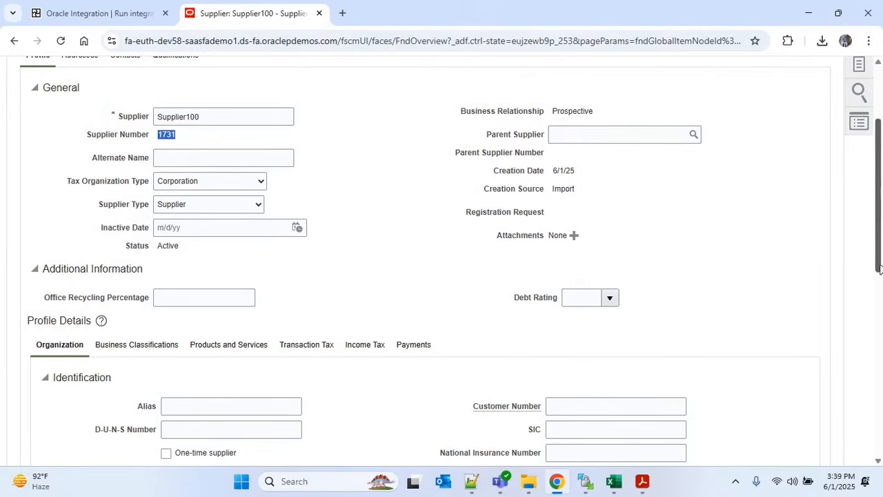
left_click_drag(878, 212, 761, 321)
scroll(761, 322, "up", 3)
key("alt+Tab")
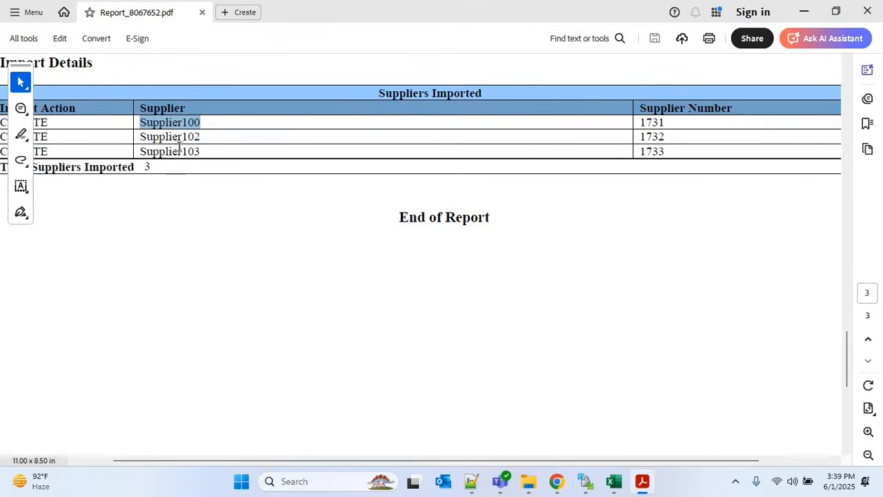